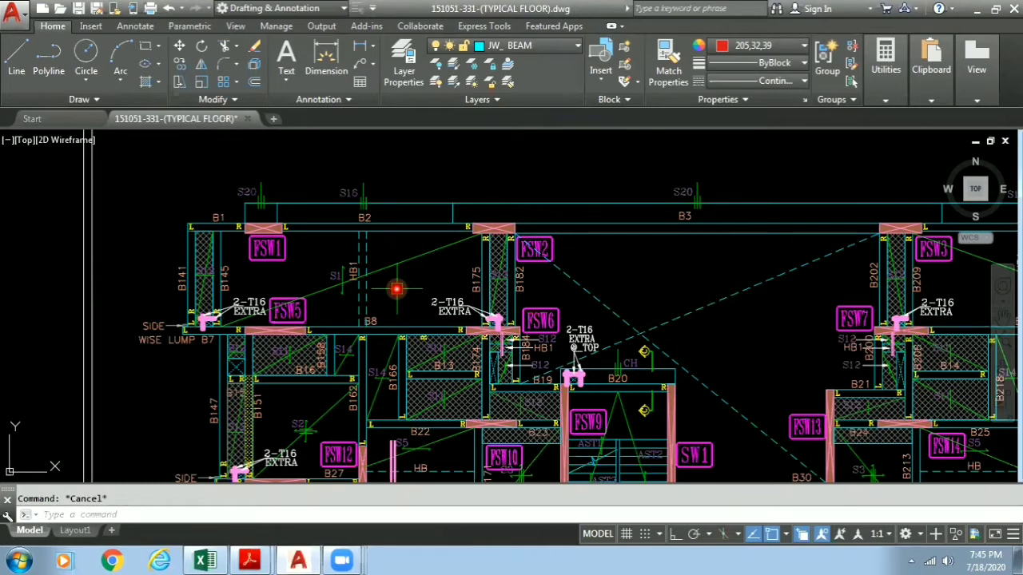
- Examine beams B1 and B2 around wall FSW1 on the floor plan, and check their reinforcement in the beam schedule 151051-332.pdf
scroll(194, 230, up, 4)
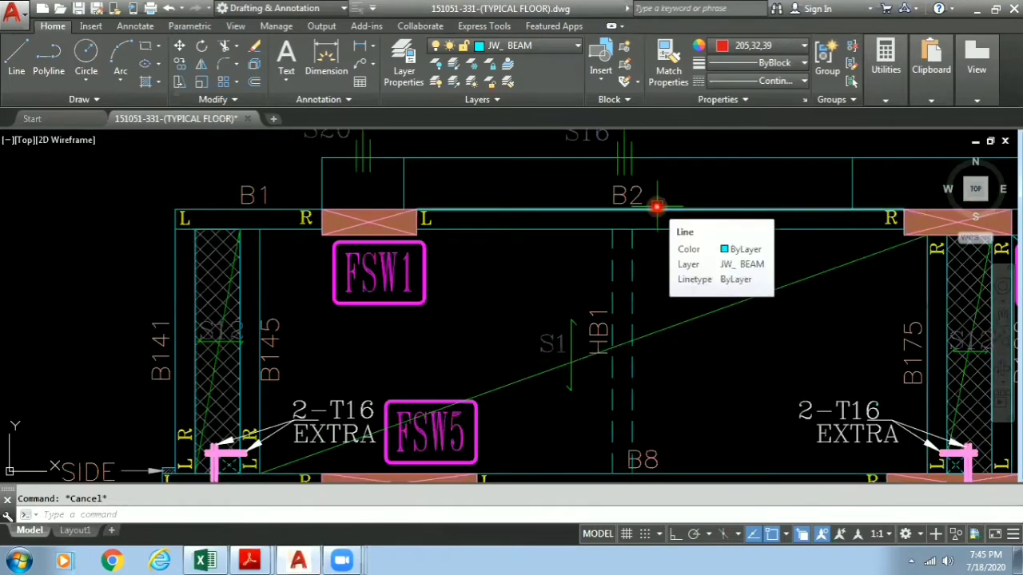
scroll(550, 282, up, 2)
scroll(549, 281, down, 2)
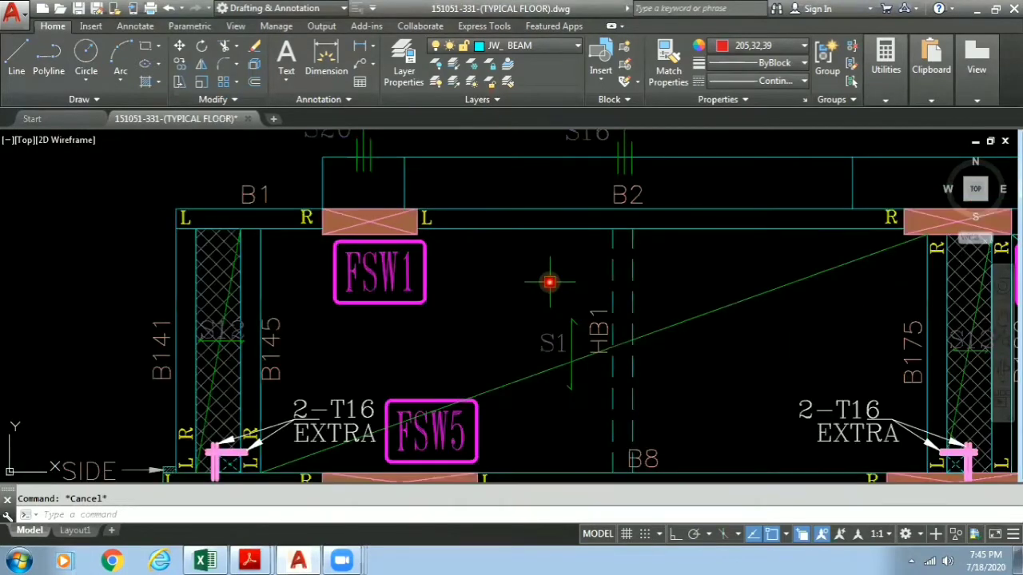
scroll(270, 182, up, 2)
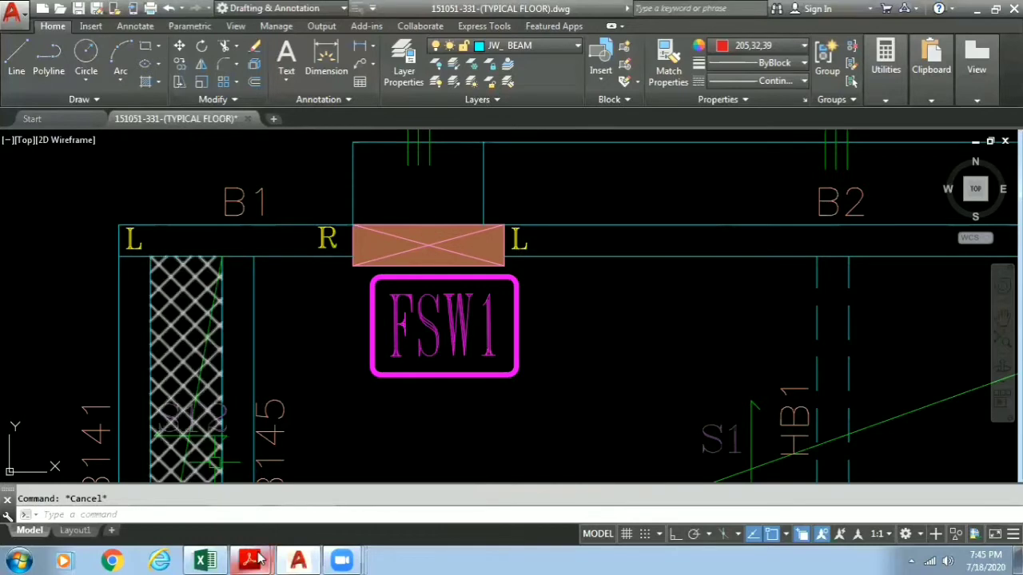
mouse_move(257, 560)
click(258, 496)
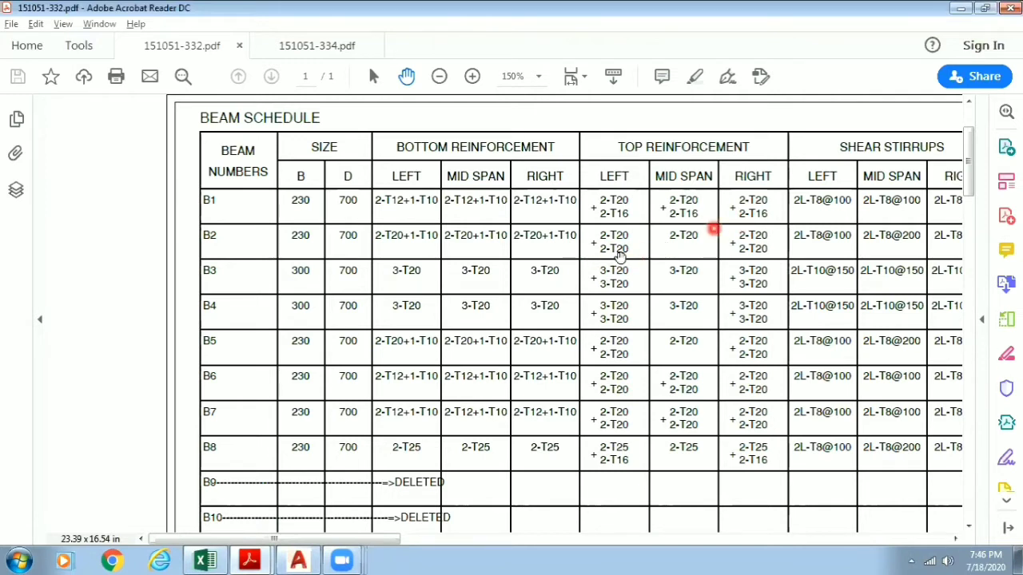
- Return to the AutoCAD plan to inspect the FSW1 support between B1 and B2, and check the top reinforcement in the beam schedule PDF
click(302, 559)
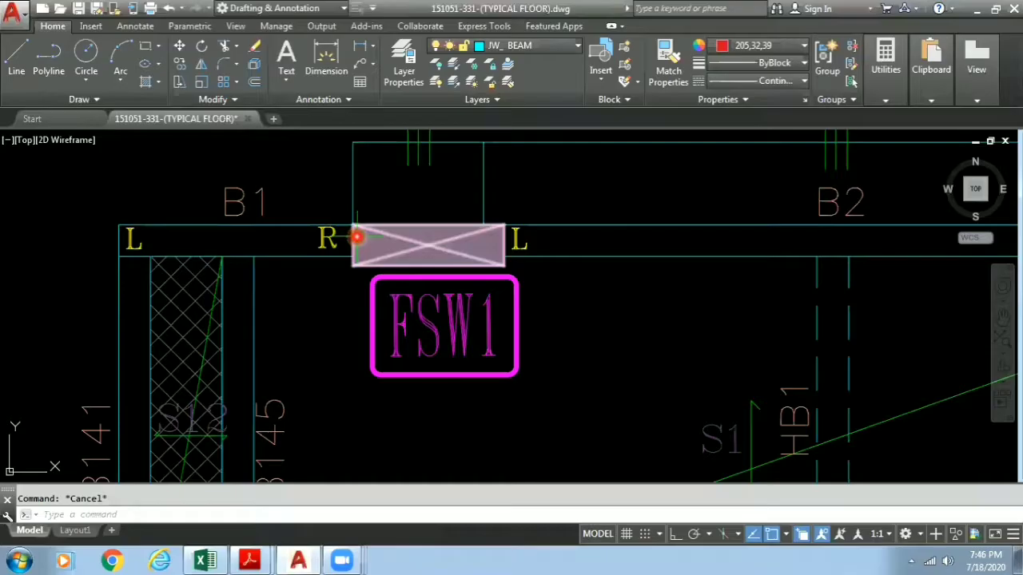
scroll(324, 211, up, 2)
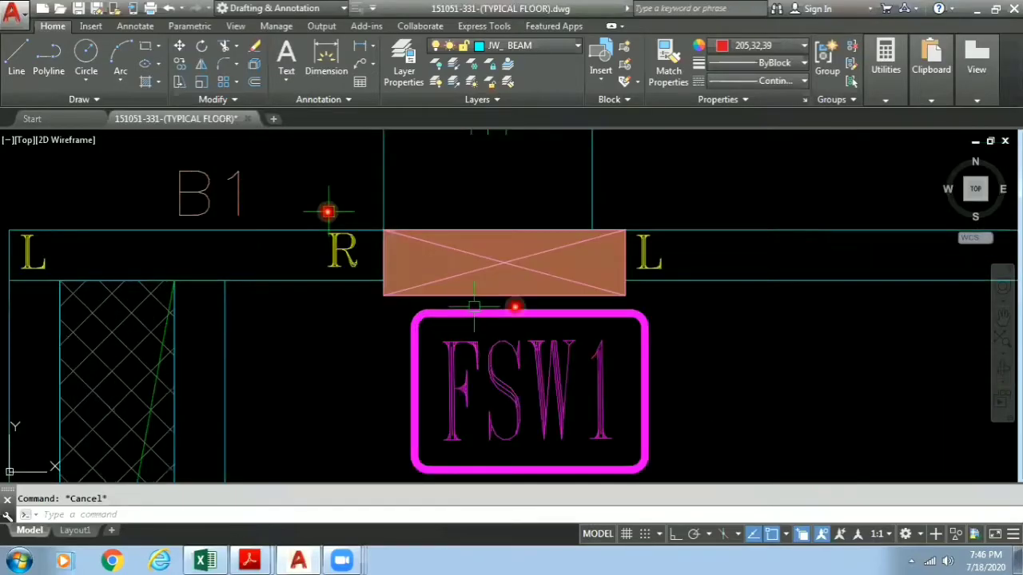
scroll(690, 297, down, 2)
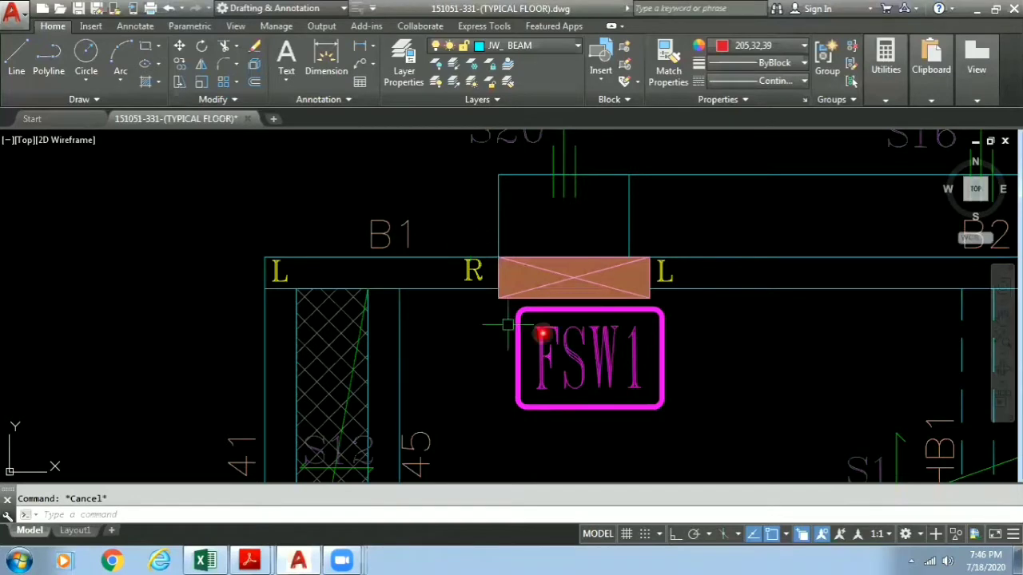
mouse_move(249, 559)
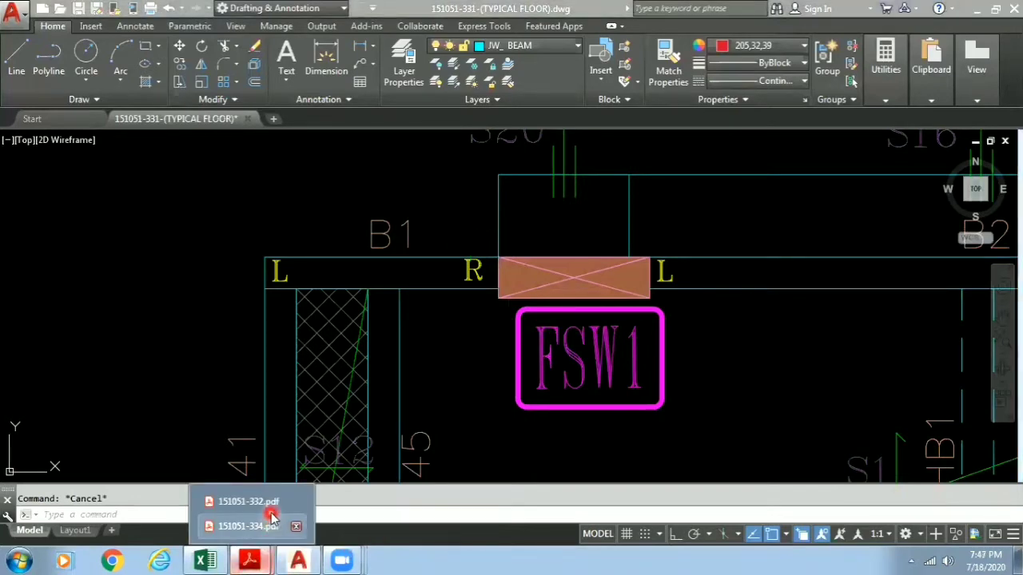
click(268, 500)
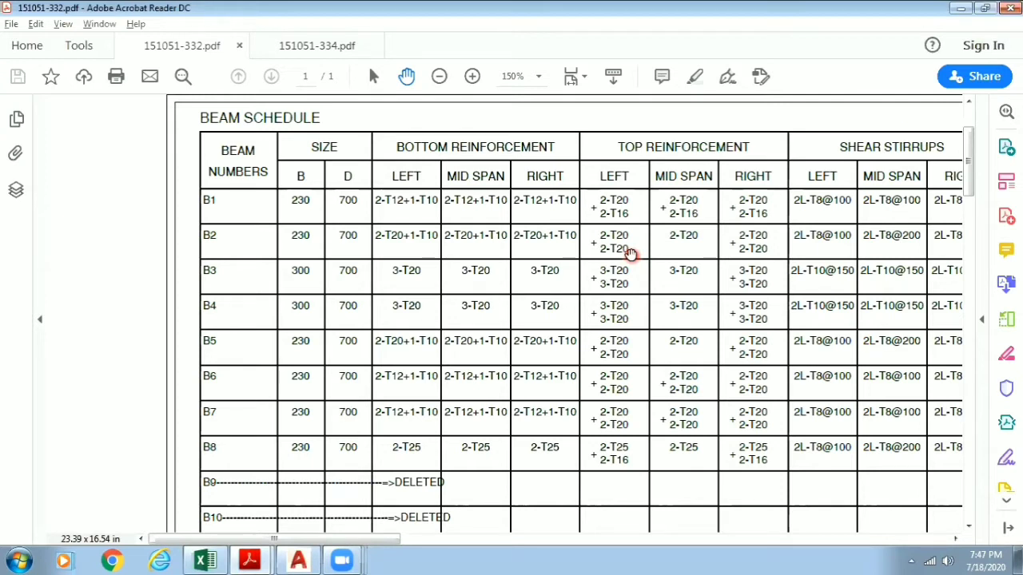
- Review the continuous beam line from B1 to B6 on the AutoCAD plan and compare it with the beam schedule in 151051-332.pdf
click(301, 557)
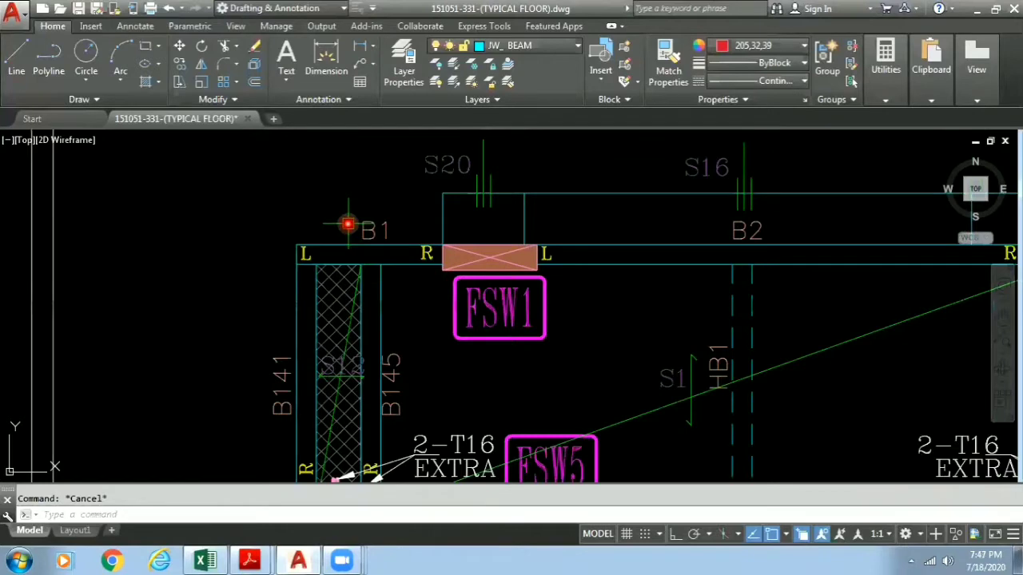
scroll(488, 257, down, 3)
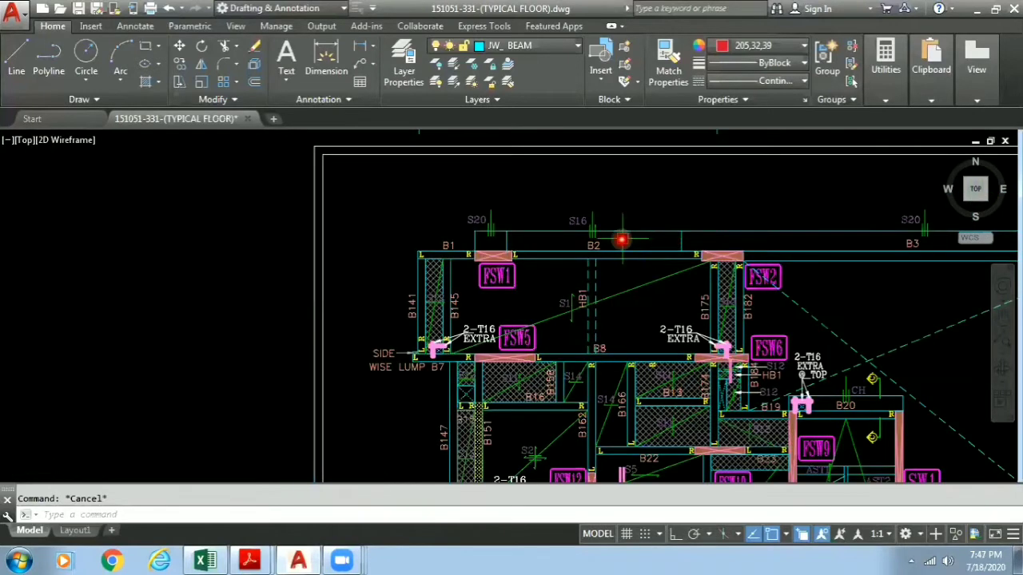
scroll(622, 240, up, 3)
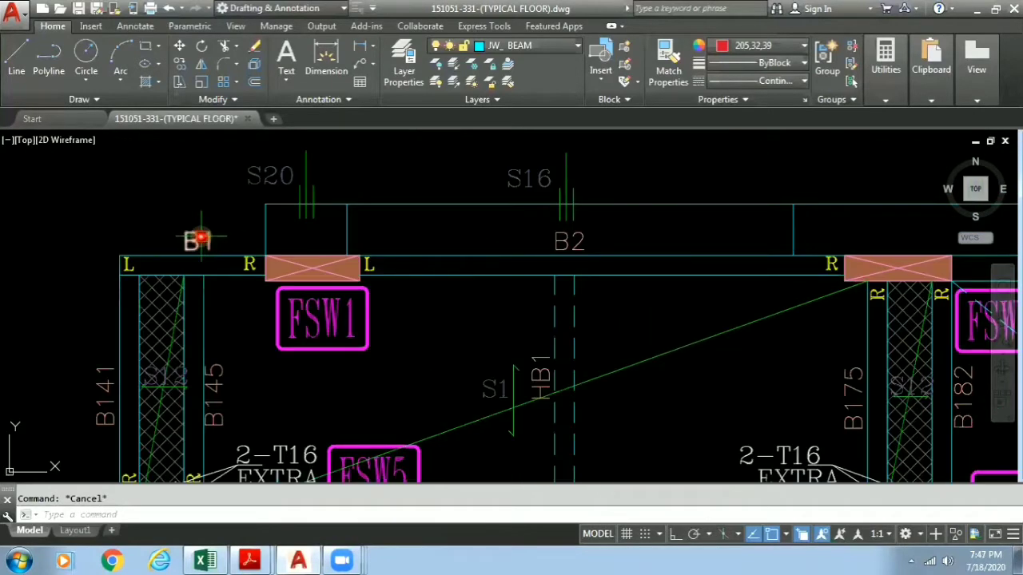
scroll(203, 238, down, 3)
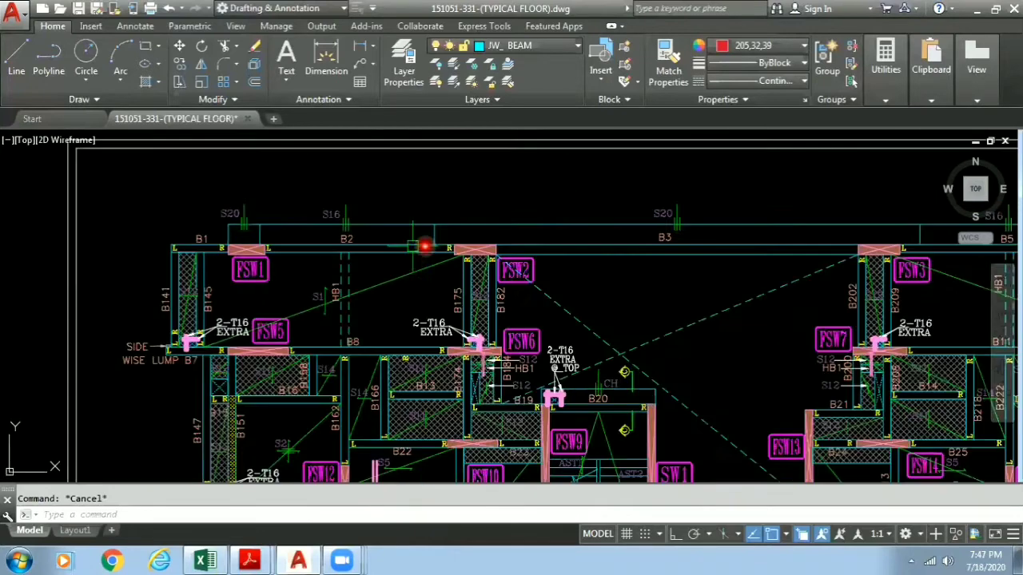
middle_drag(562, 235, 208, 233)
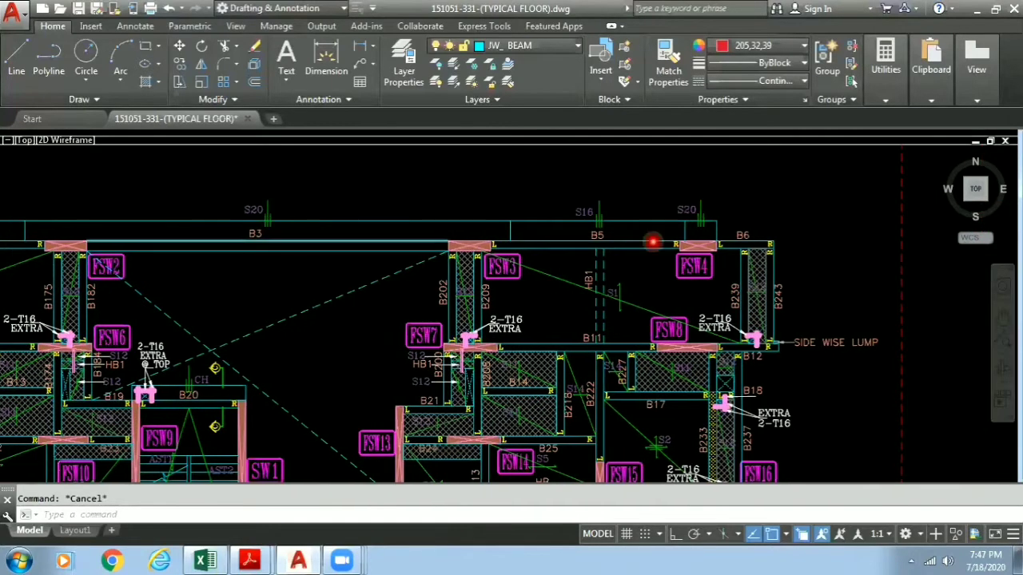
scroll(630, 231, up, 3)
mouse_move(249, 559)
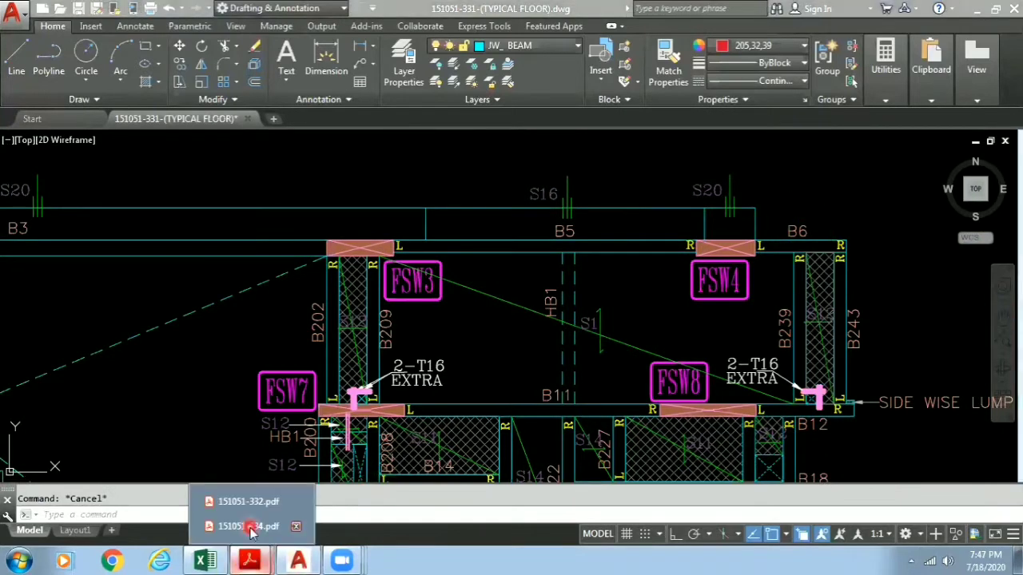
click(250, 503)
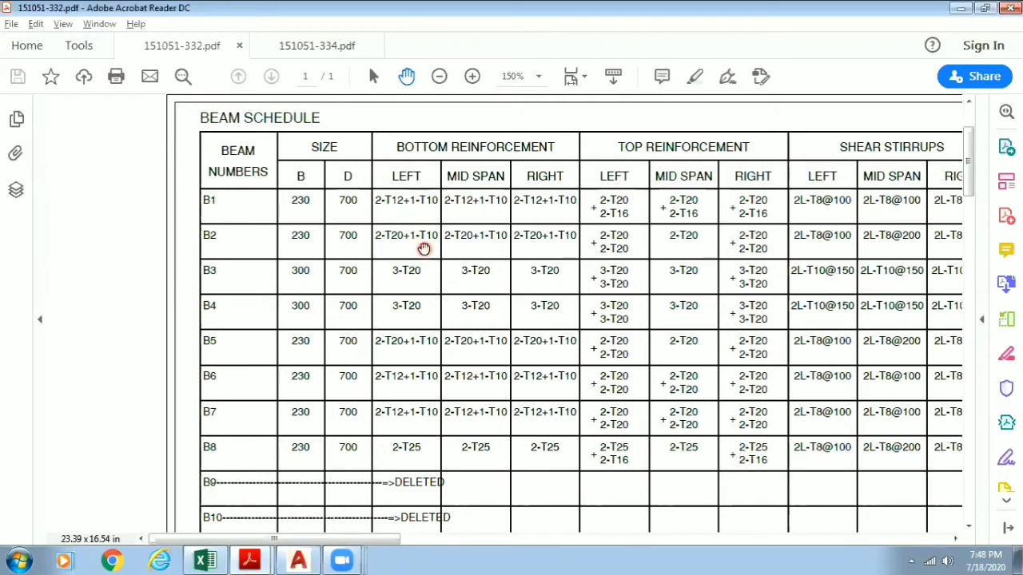
- Switch to AutoCAD and examine the bottom bar and its dimensions in the B1–B2 beam elevation above the plan
click(298, 561)
mouse_move(212, 324)
middle_down()
mouse_move(687, 331)
mouse_move(315, 333)
mouse_move(589, 402)
middle_up()
mouse_move(381, 222)
middle_down()
mouse_move(458, 327)
mouse_move(523, 384)
middle_up()
scroll(337, 285, up, 3)
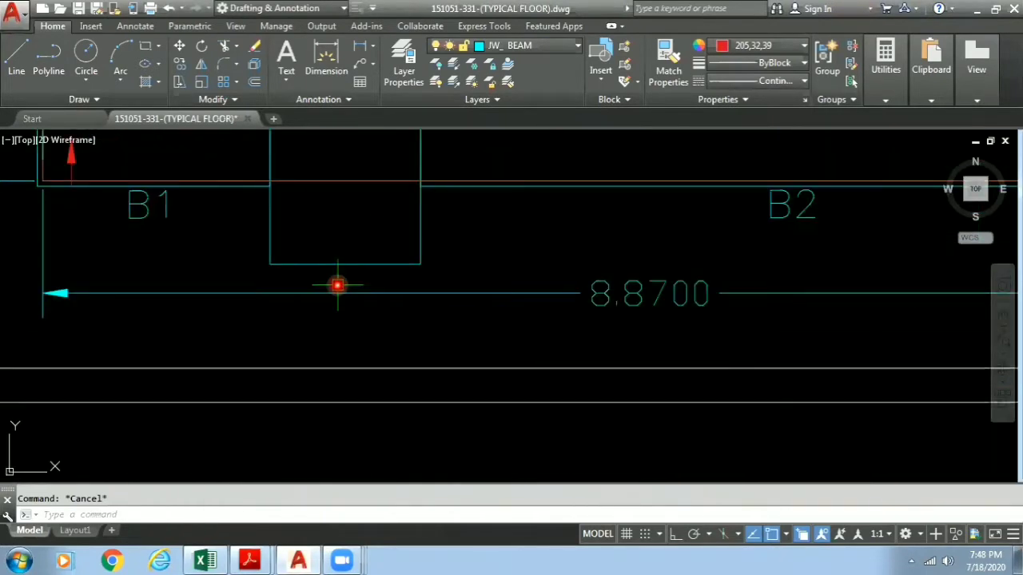
click(332, 177)
scroll(469, 306, down, 2)
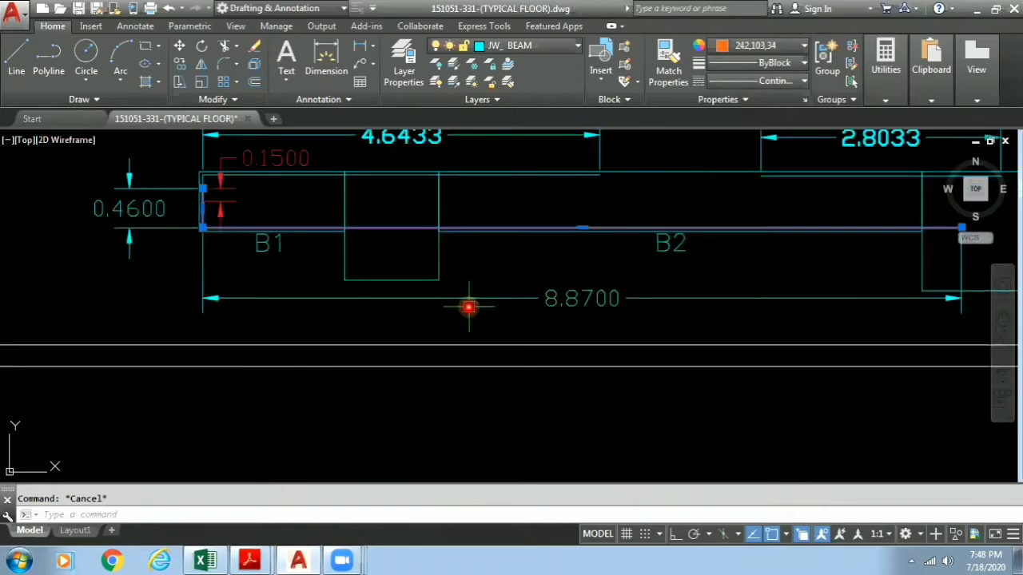
middle_drag(599, 297, 544, 307)
key(Escape)
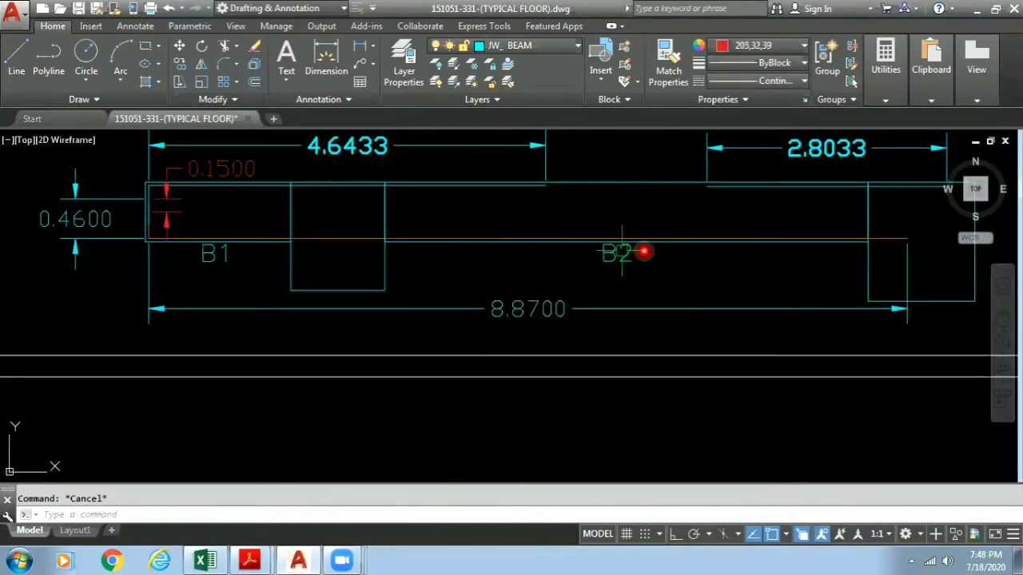
scroll(319, 237, up, 2)
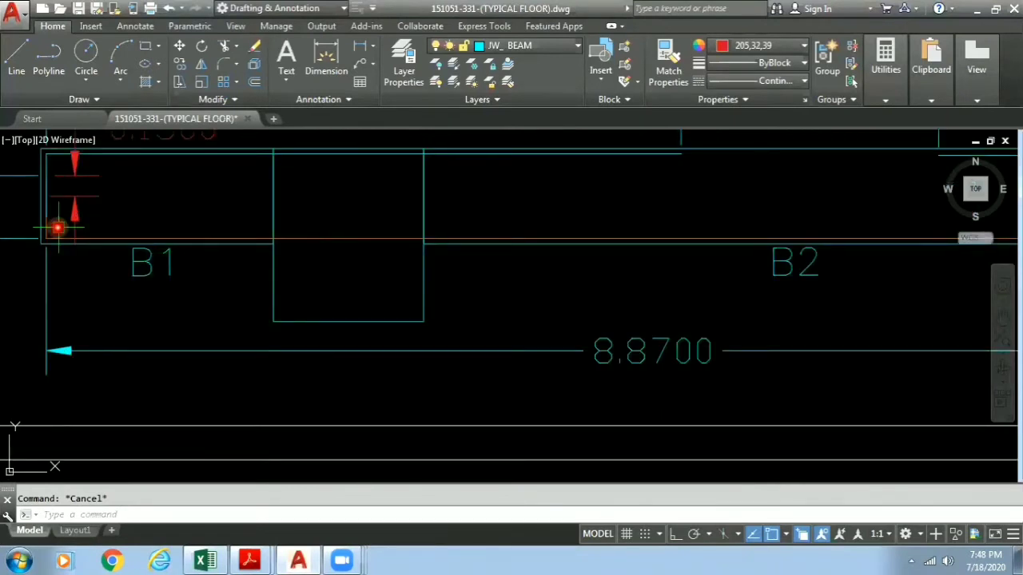
scroll(411, 267, down, 2)
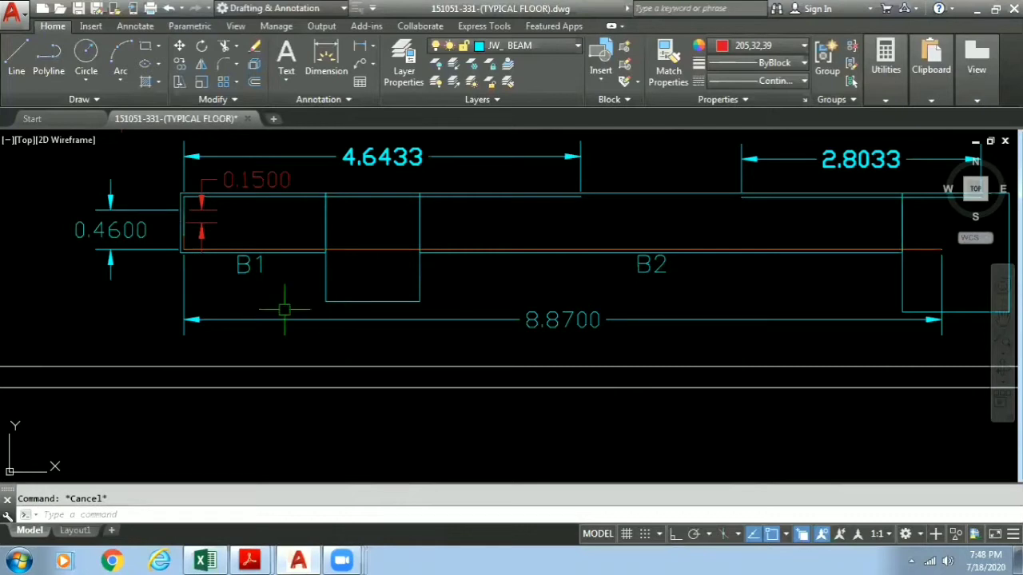
scroll(203, 223, up, 2)
scroll(210, 313, down, 2)
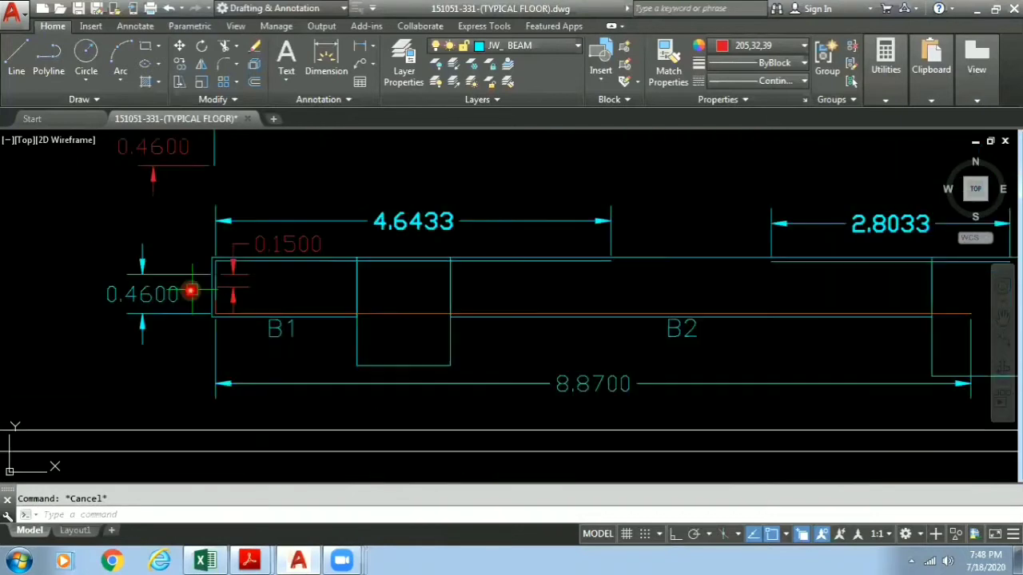
- Copy the L-shaped bottom bar of the B1–B2 elevation from its lower corner to the empty space just below the overall length dimension
scroll(197, 299, up, 3)
click(359, 340)
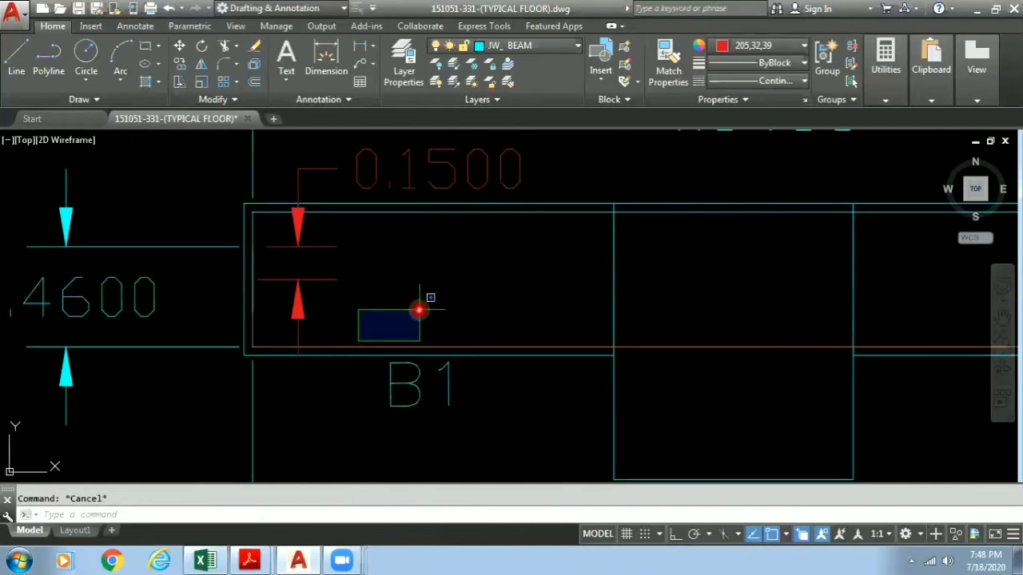
click(381, 345)
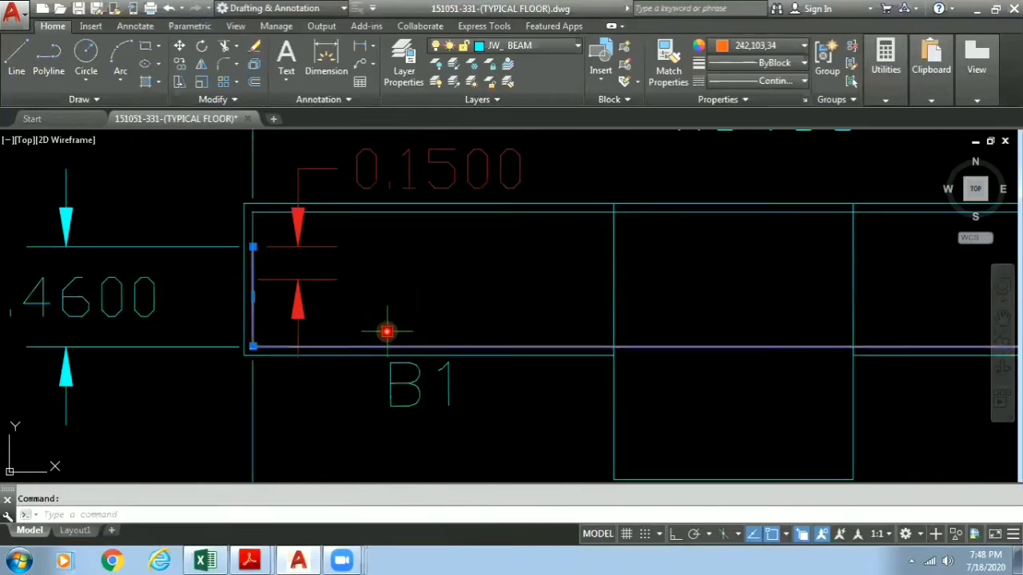
text(co)
key(Return)
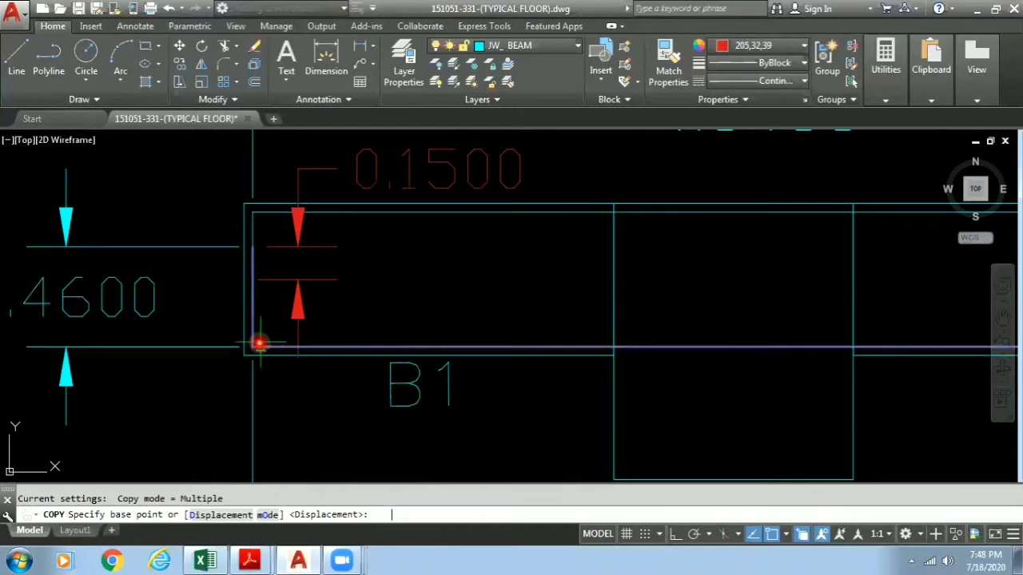
click(254, 345)
scroll(255, 345, down, 4)
middle_drag(290, 399, 210, 308)
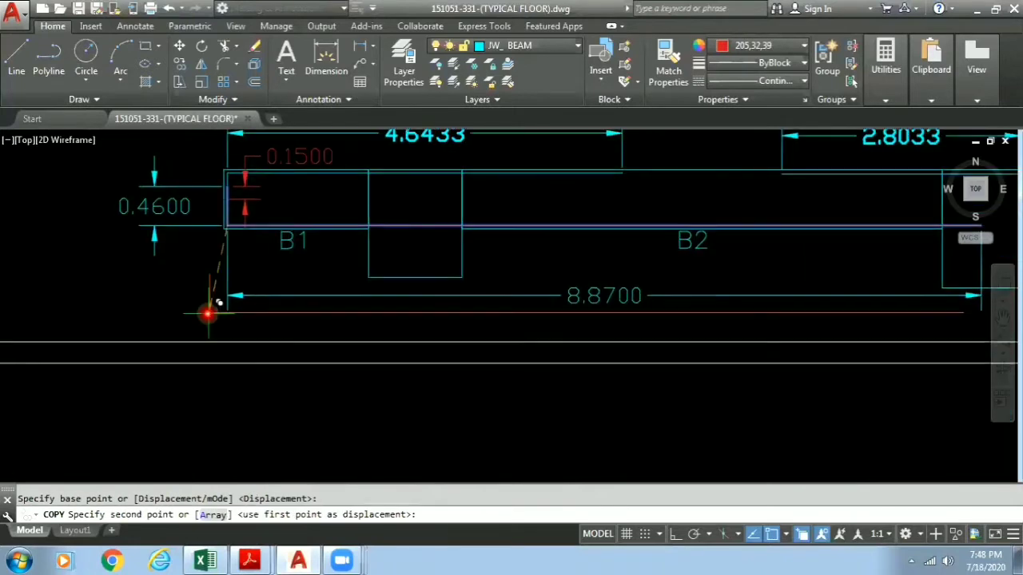
click(203, 326)
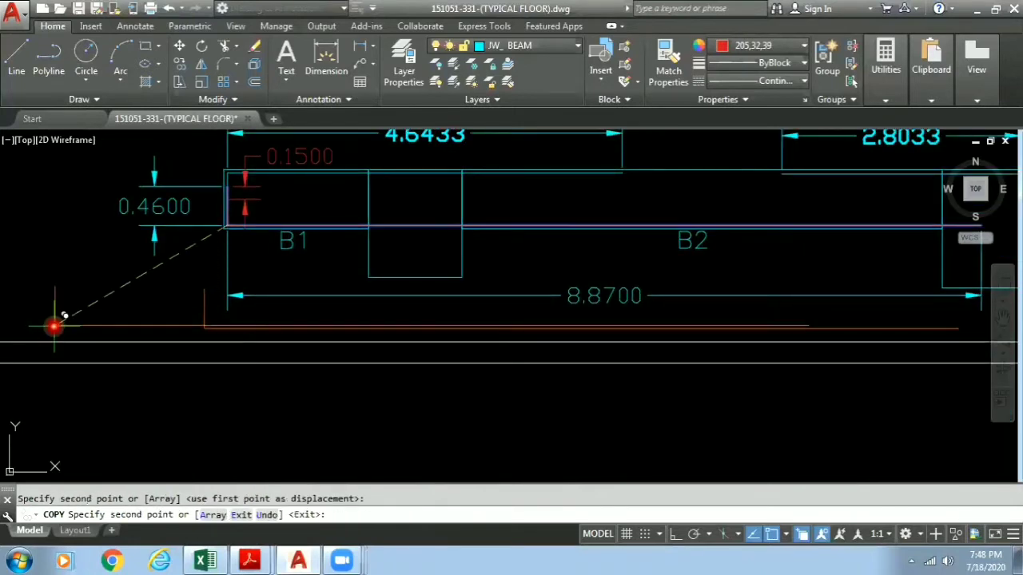
key(Escape)
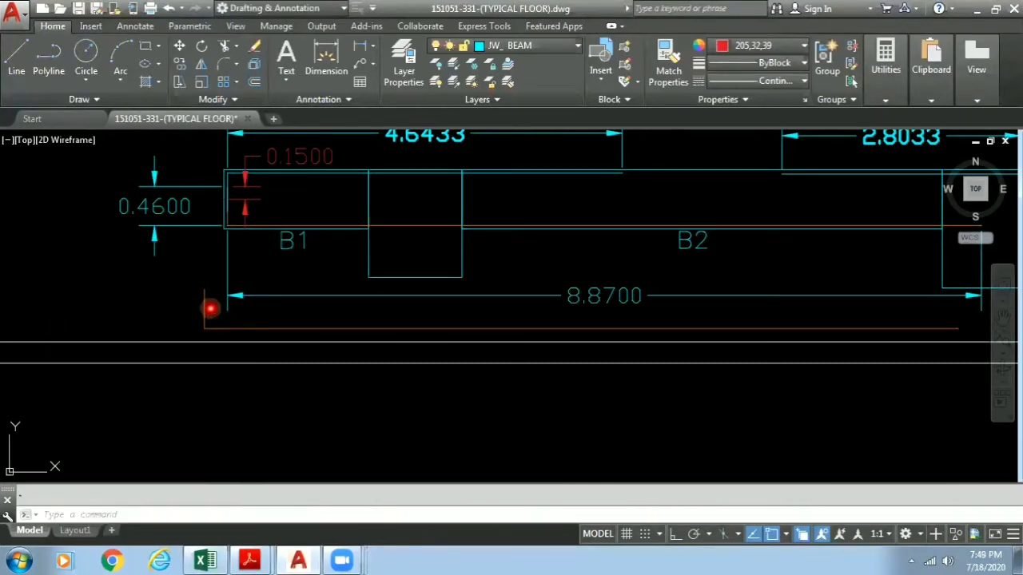
- Examine the copied bar's bent leg and compare it with the bar-end bends and D/2 dimensions in the typical beam detail
scroll(200, 306, up, 3)
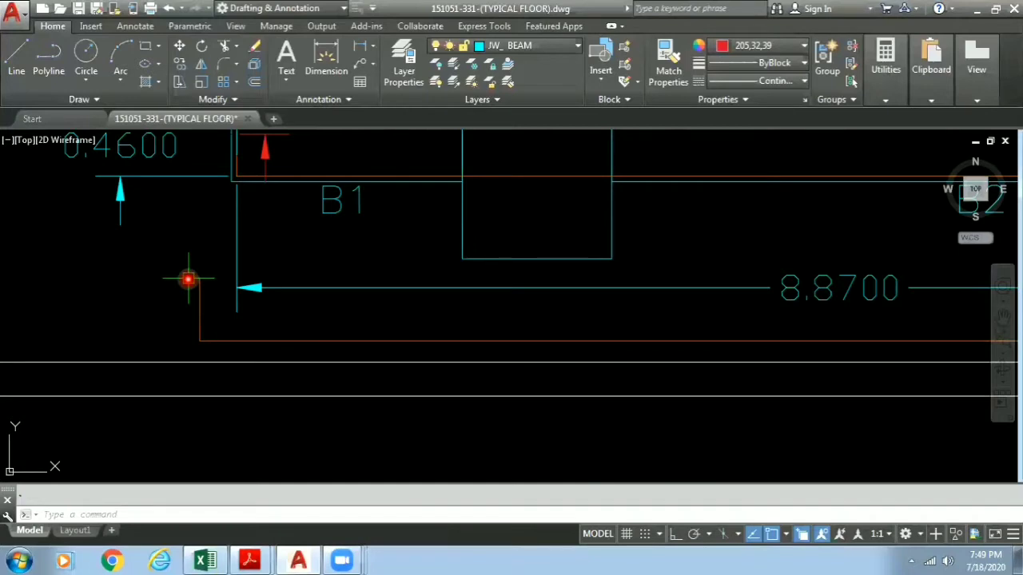
scroll(188, 279, down, 6)
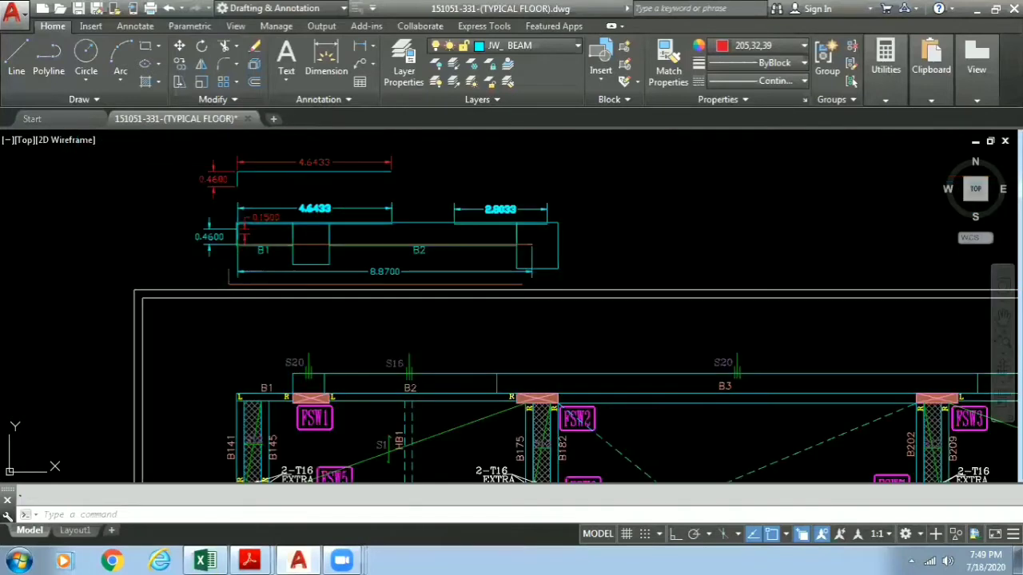
mouse_move(851, 358)
middle_down()
mouse_move(451, 317)
mouse_move(4, 300)
middle_up()
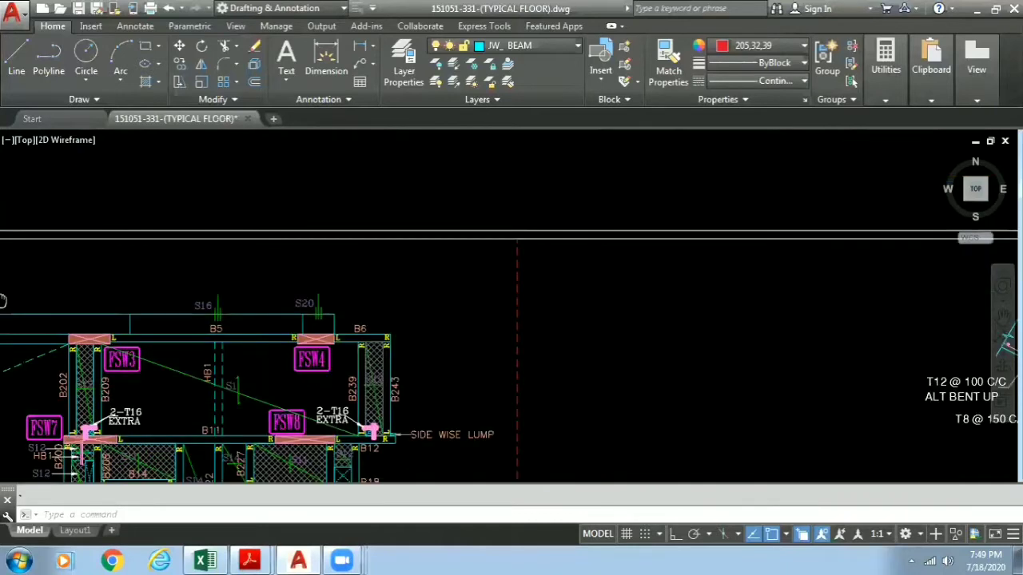
scroll(81, 205, down, 4)
middle_drag(879, 292, 432, 295)
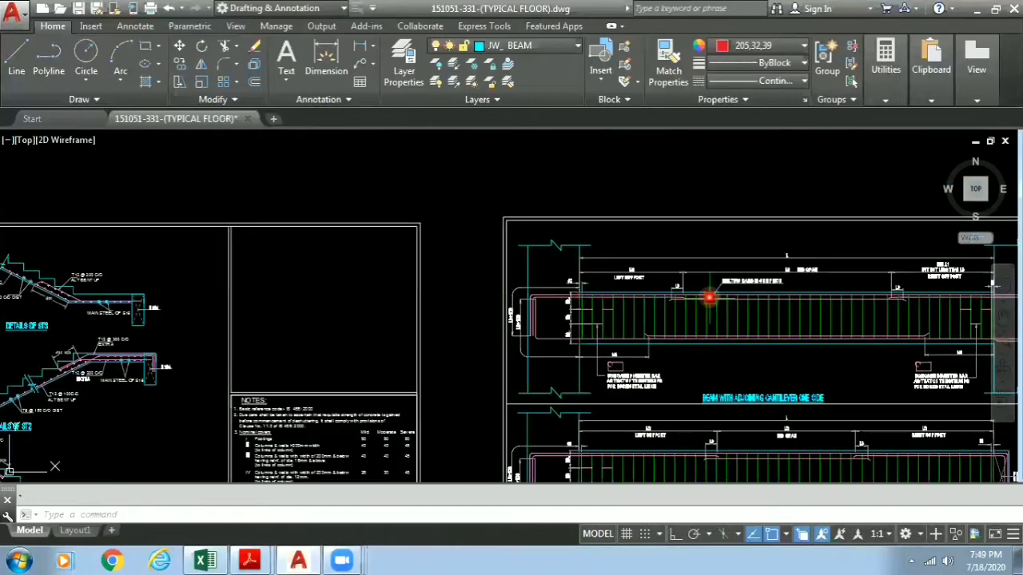
middle_drag(806, 308, 437, 280)
scroll(801, 274, up, 7)
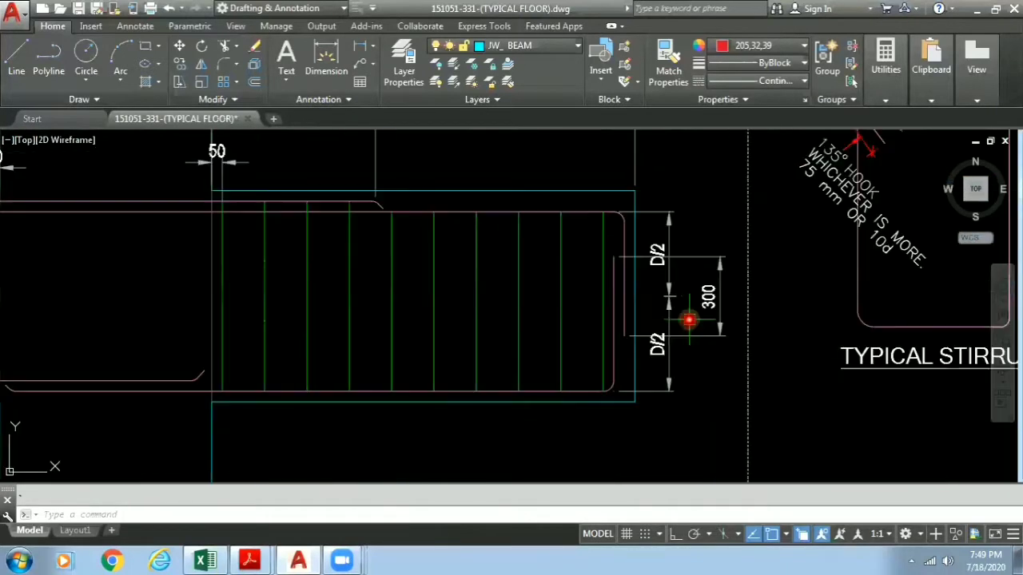
scroll(651, 315, up, 1)
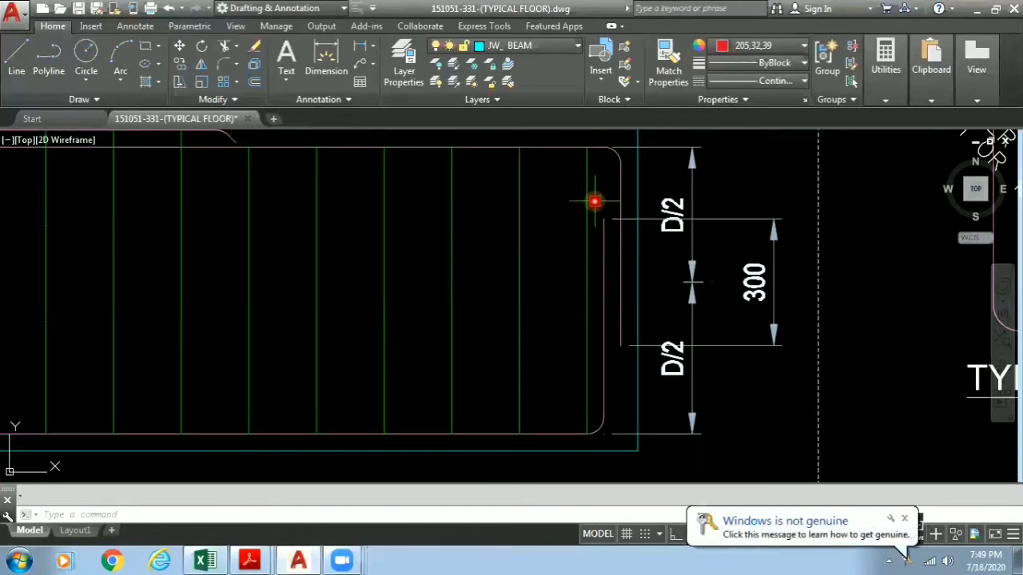
scroll(594, 201, down, 10)
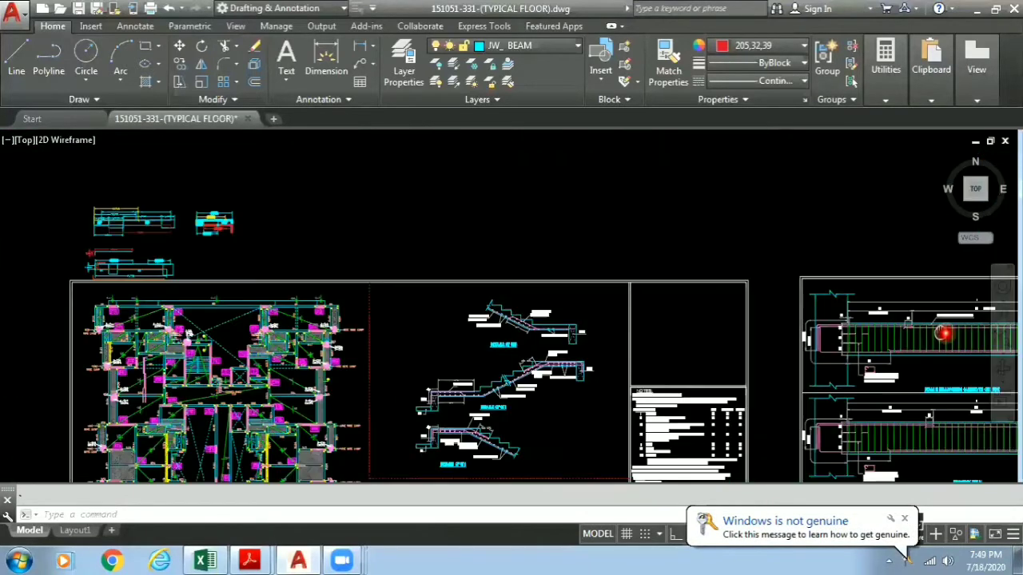
scroll(240, 331, up, 8)
middle_drag(331, 418, 379, 279)
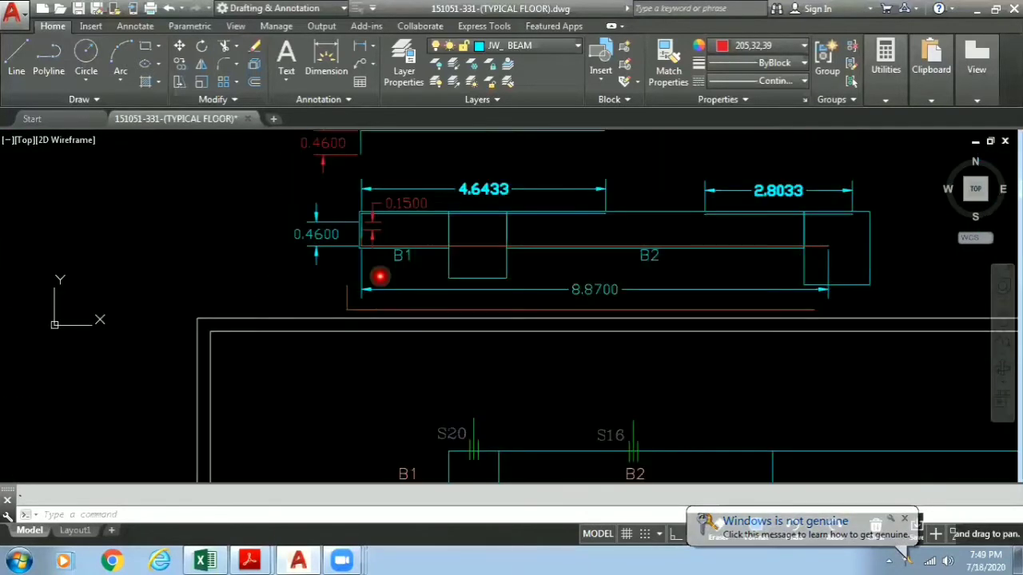
scroll(356, 306, up, 4)
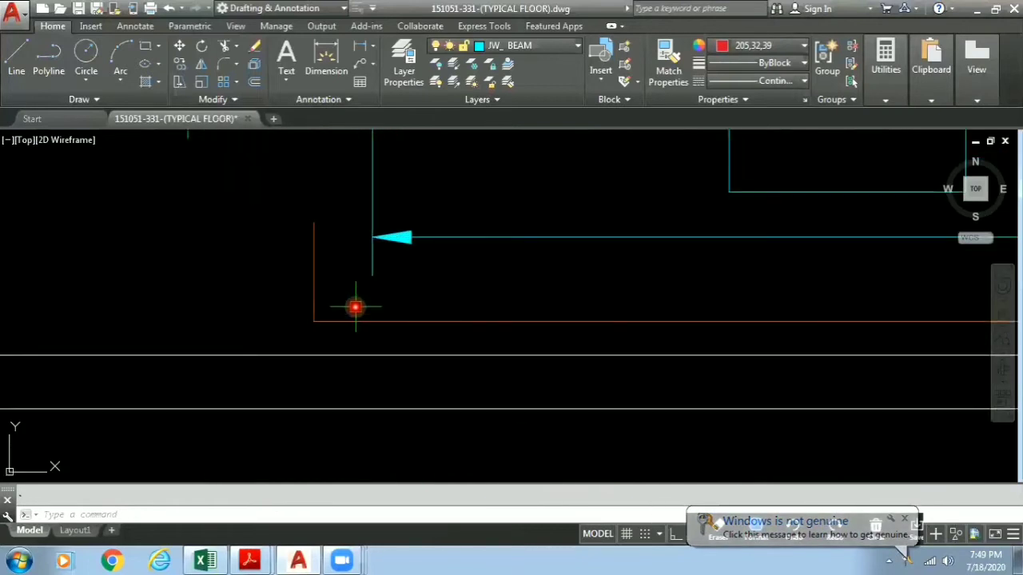
text(DLI)
key(Return)
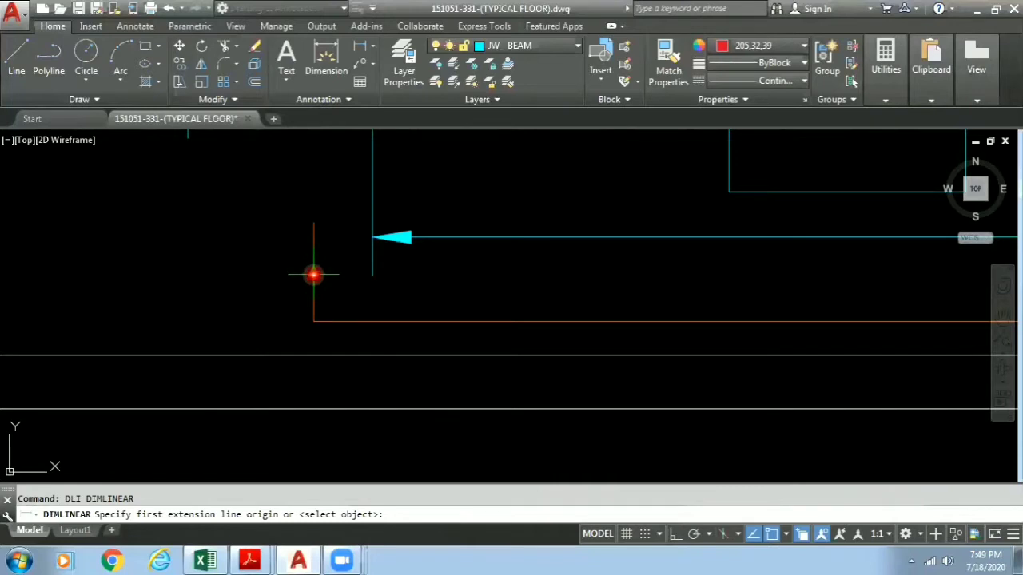
click(313, 271)
key(Escape)
- Examine the bottom bar's bent leg at the B1 end of the elevation together with its 0.4600 and 0.1500 dimensions
scroll(366, 255, up, 5)
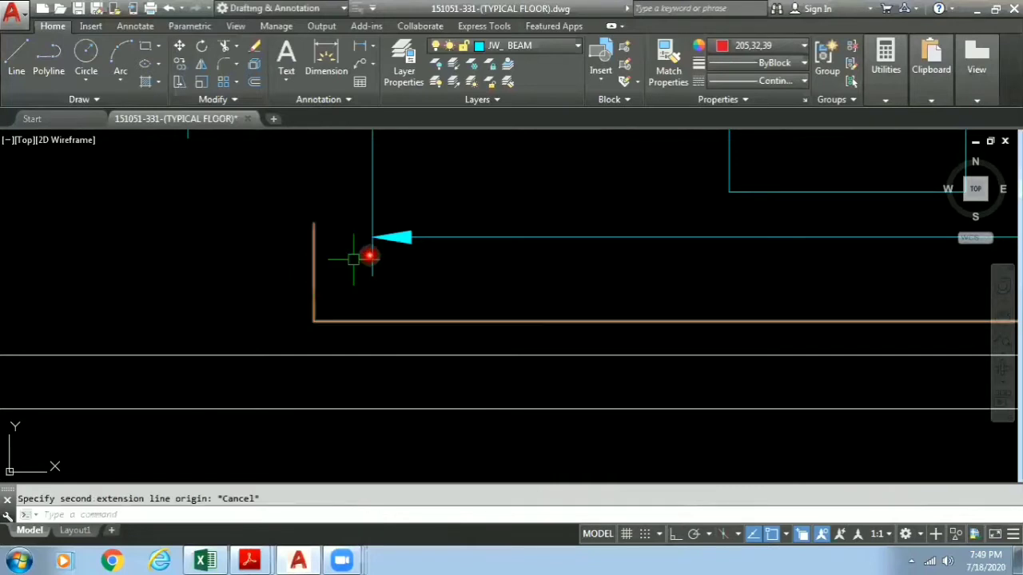
middle_drag(363, 200, 363, 306)
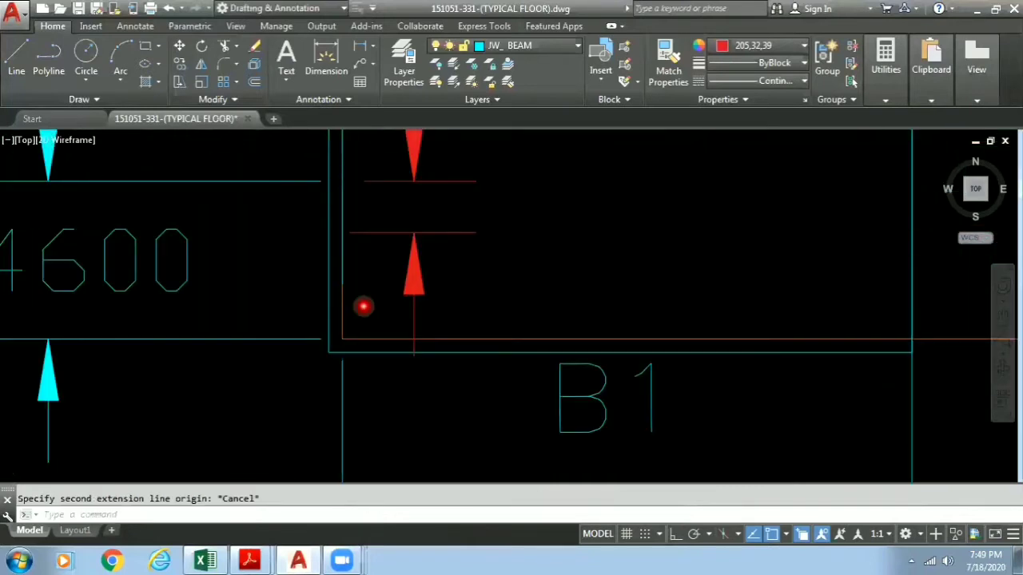
middle_drag(490, 200, 503, 270)
scroll(504, 270, down, 1)
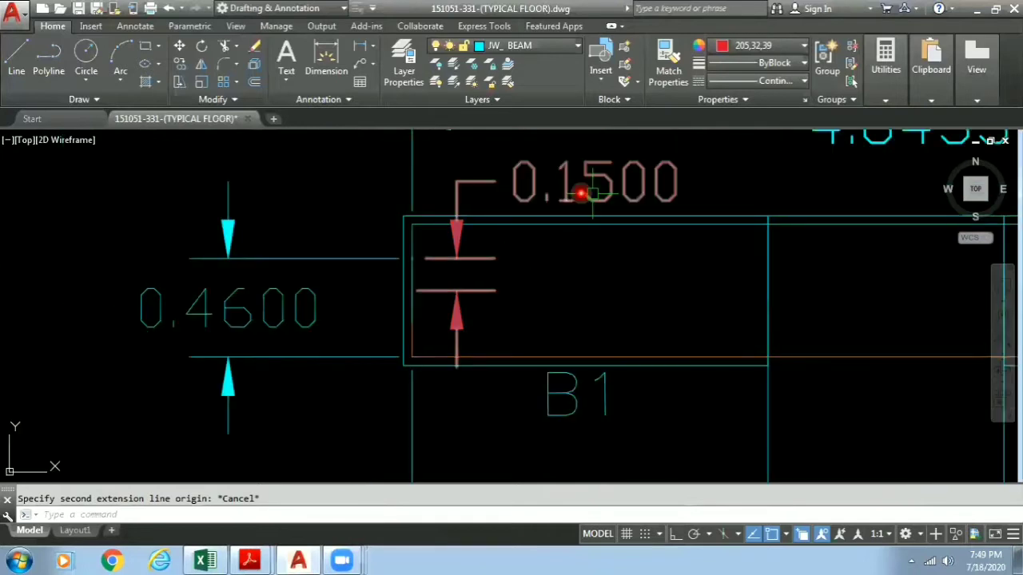
click(500, 359)
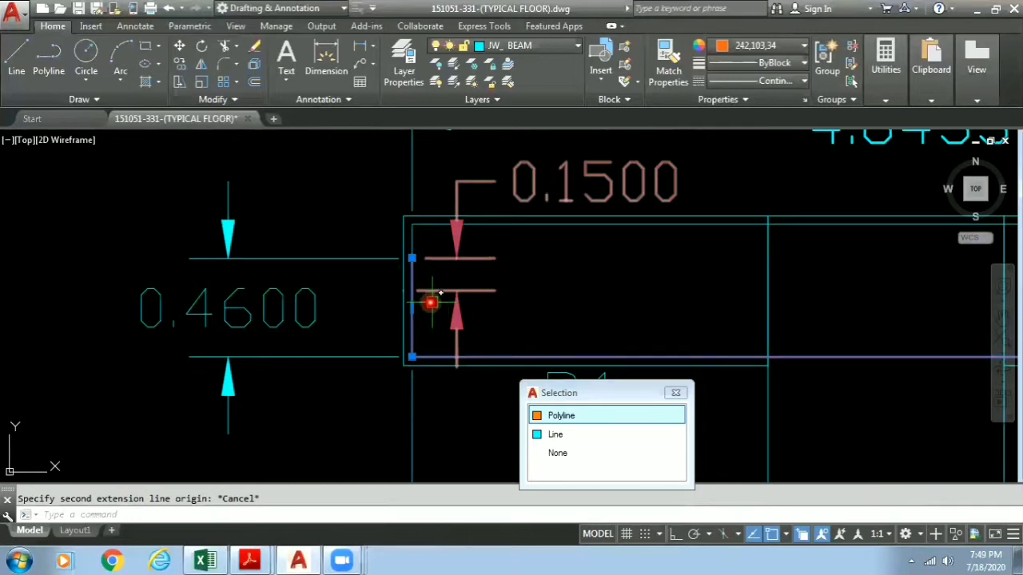
click(675, 392)
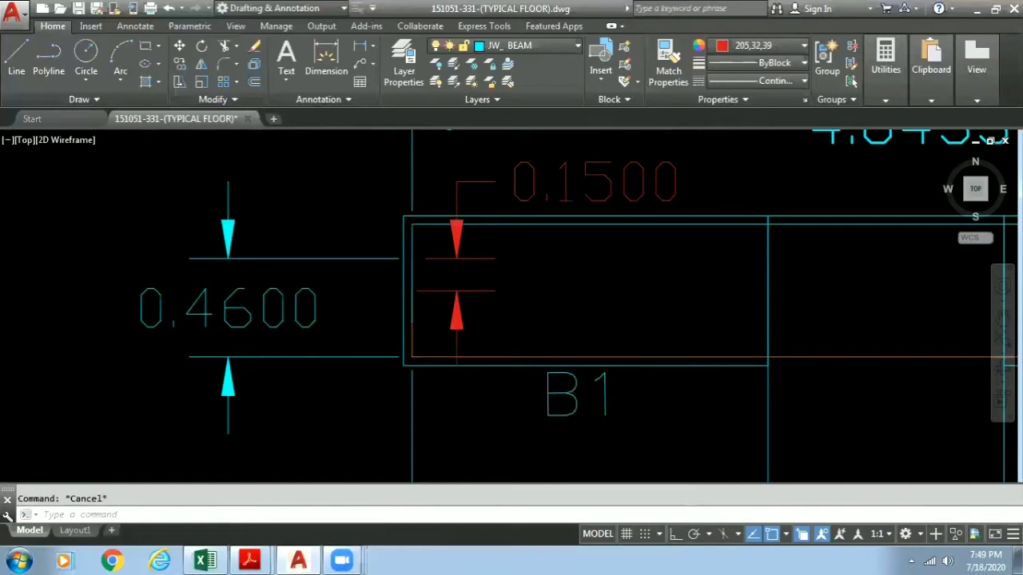
scroll(459, 376, down, 2)
middle_drag(459, 376, 379, 224)
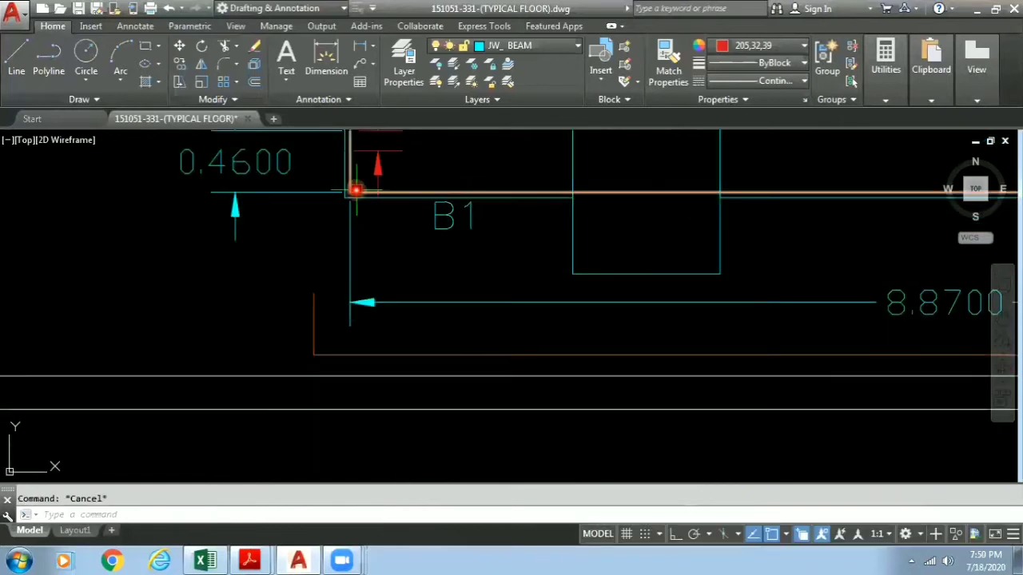
mouse_move(356, 190)
middle_down()
mouse_move(349, 247)
mouse_move(294, 255)
middle_up()
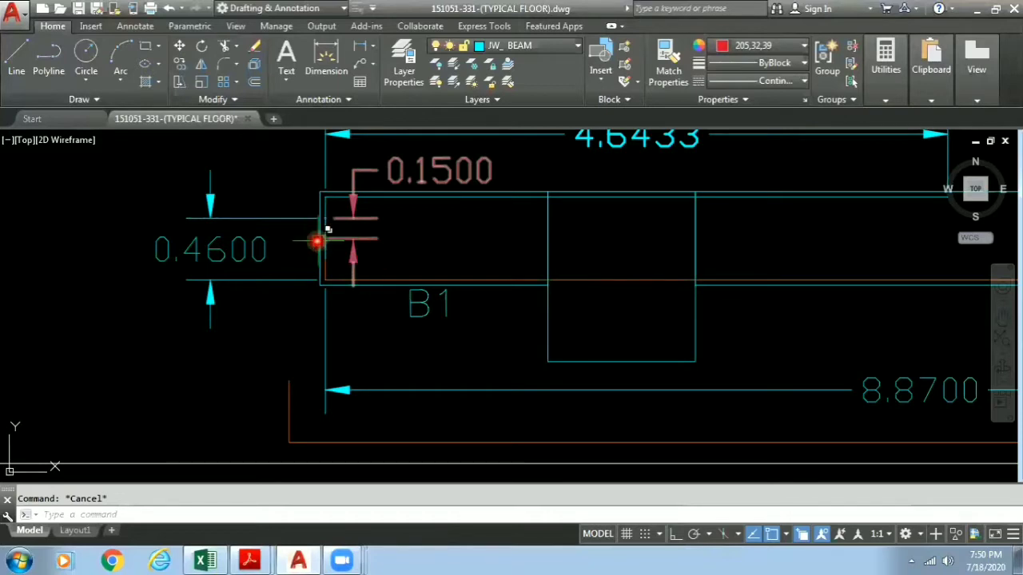
- Switch to the BBS beam workbook in Excel and review the formulas for lengths a and b of the B1-B2 bottom main bar
click(206, 559)
scroll(242, 298, up, 1)
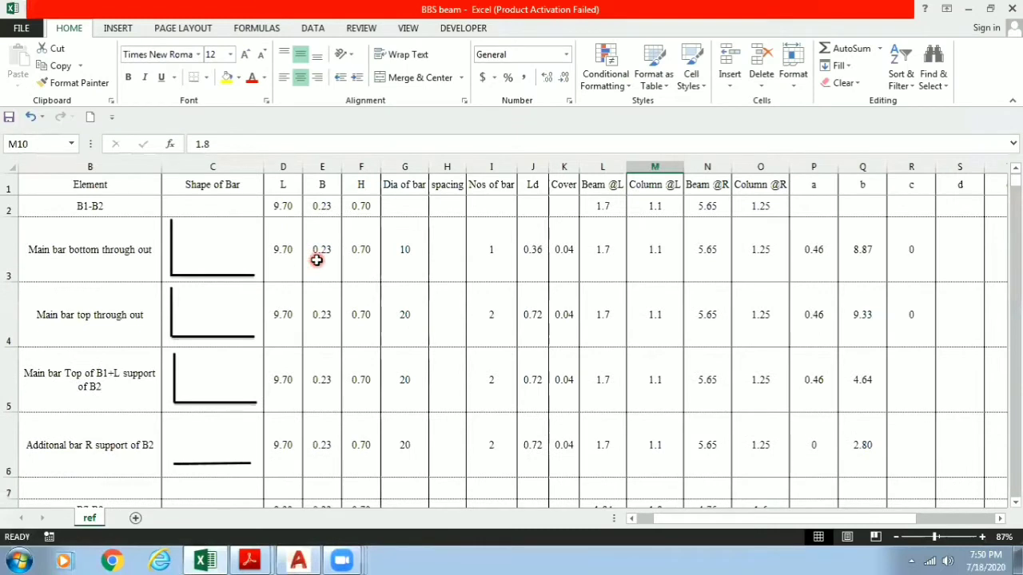
click(815, 254)
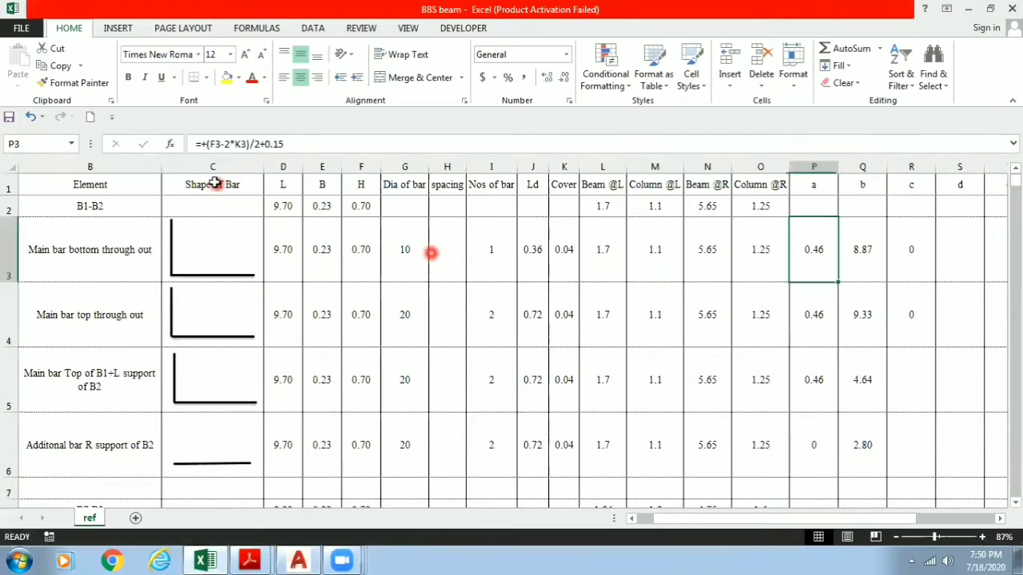
click(366, 167)
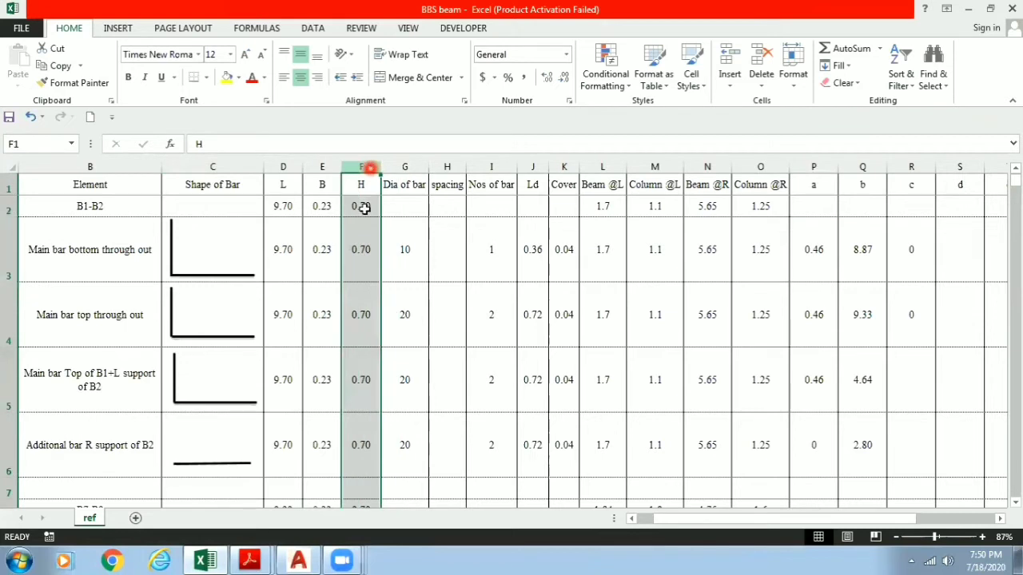
click(360, 254)
click(815, 248)
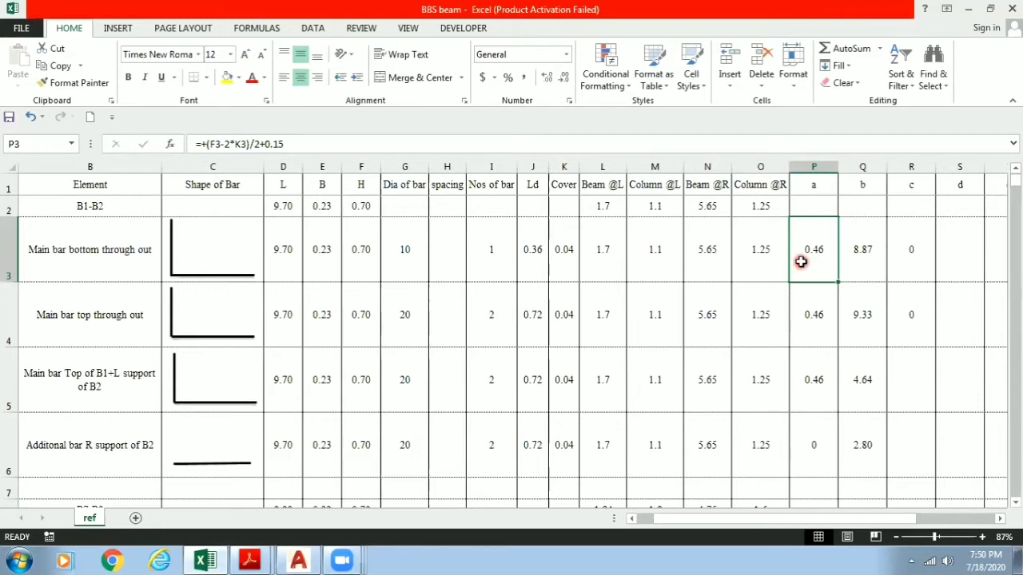
click(849, 261)
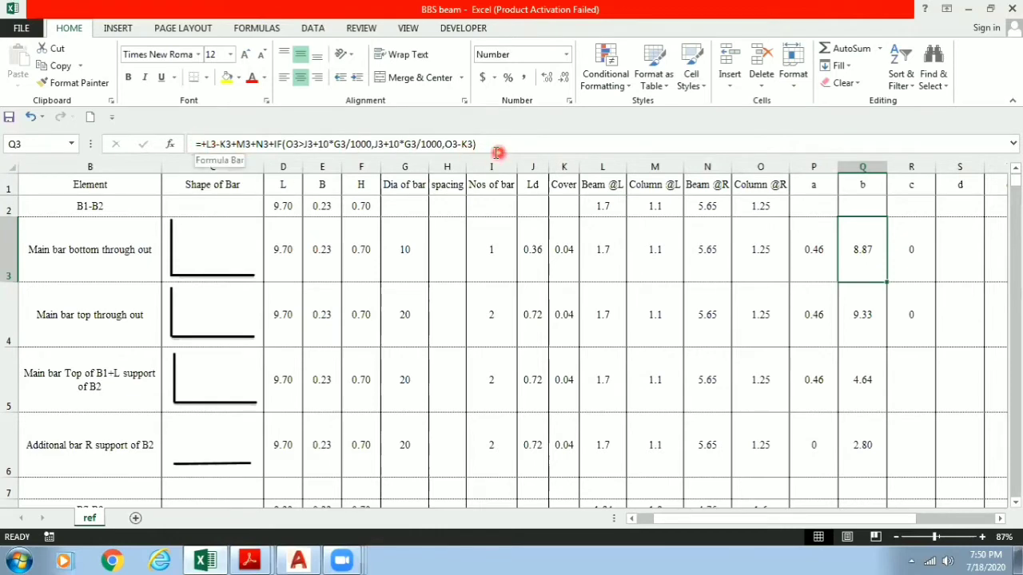
- Switch to AutoCAD and arrange its window, reduced in size, over the Excel sheet so the bar-length formula stays readable above it
click(300, 560)
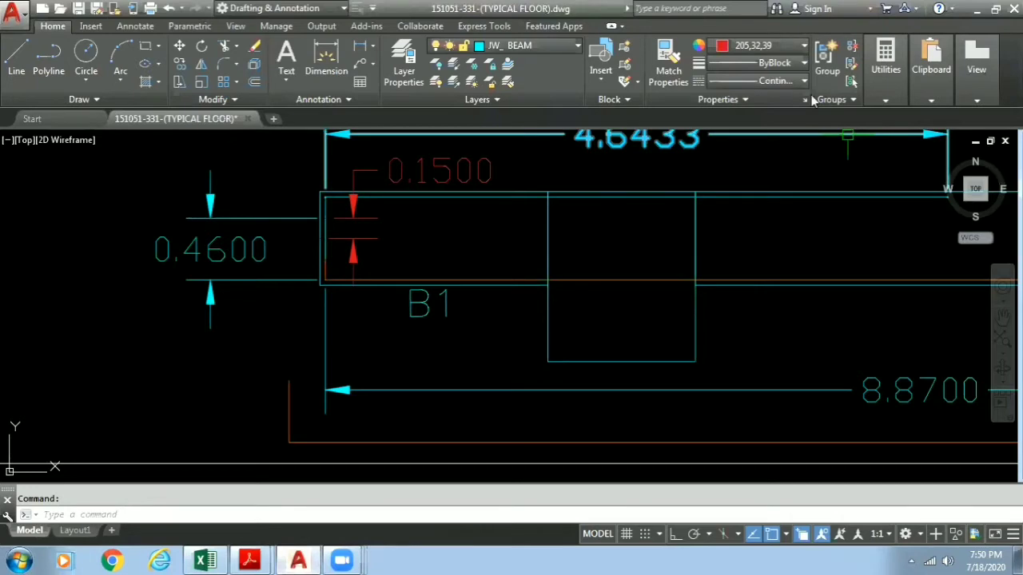
drag(559, 8, 550, 128)
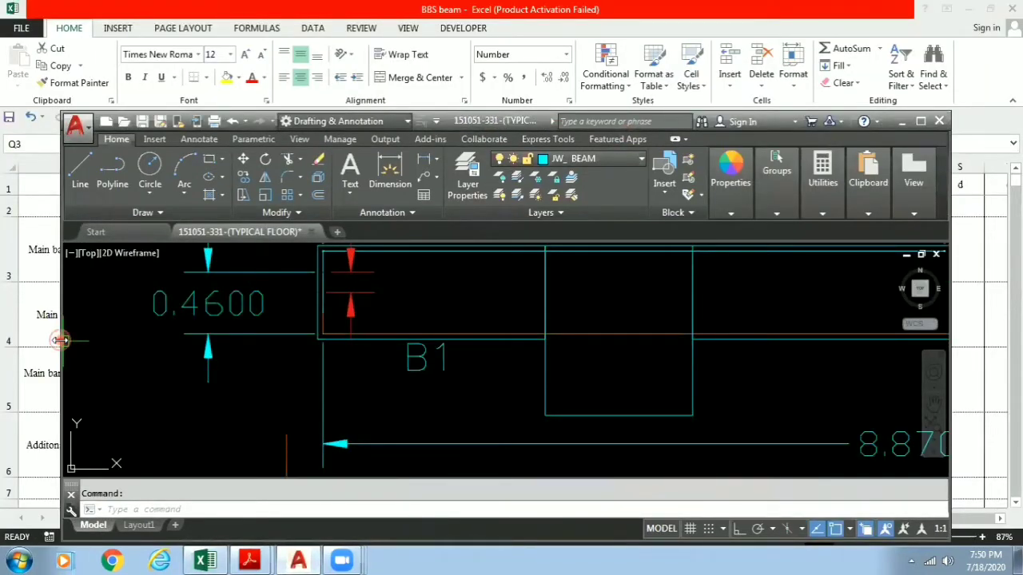
drag(61, 341, 209, 341)
drag(524, 128, 460, 232)
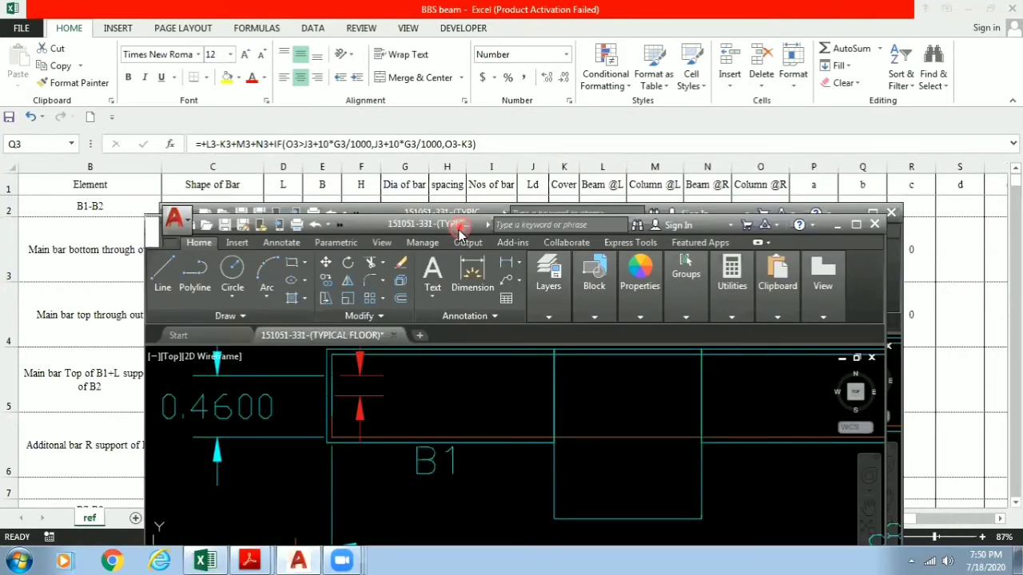
drag(459, 232, 363, 209)
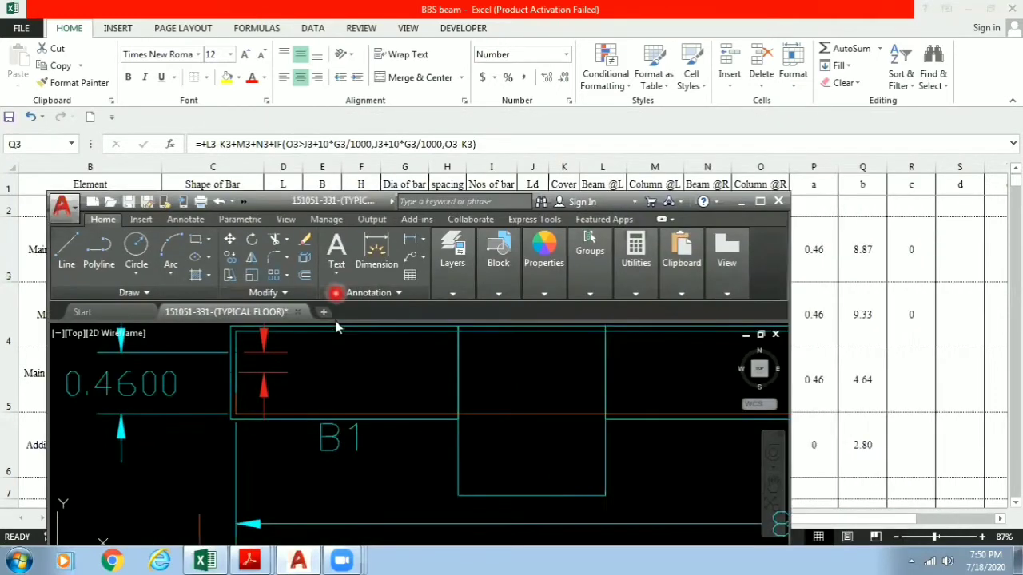
- Compare the bottom bar's overall length dimension and its start at B1 with the L3-K3 part of the formula in Q3
scroll(347, 390, down, 5)
middle_drag(543, 423, 513, 420)
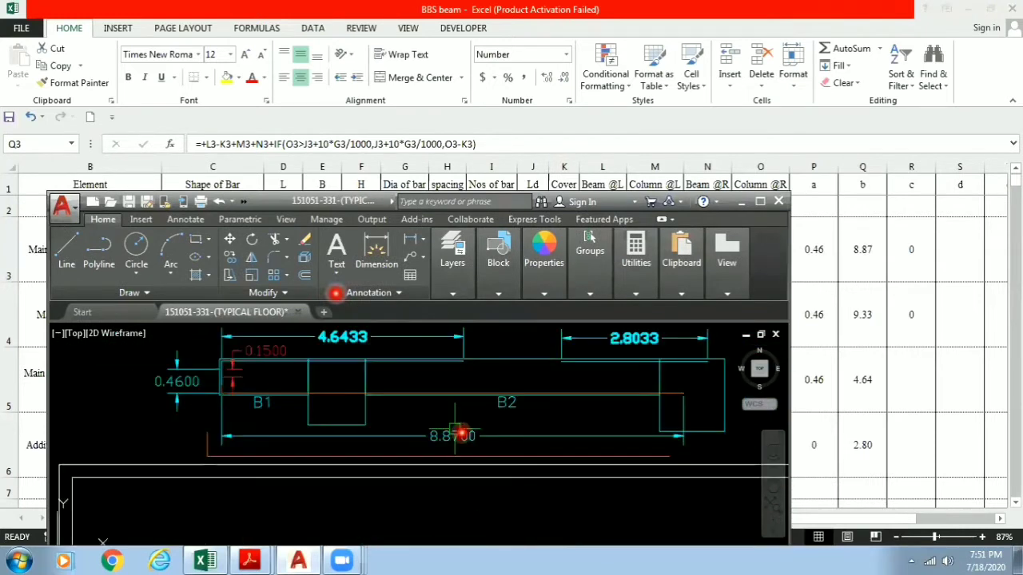
scroll(449, 418, up, 5)
scroll(420, 418, down, 2)
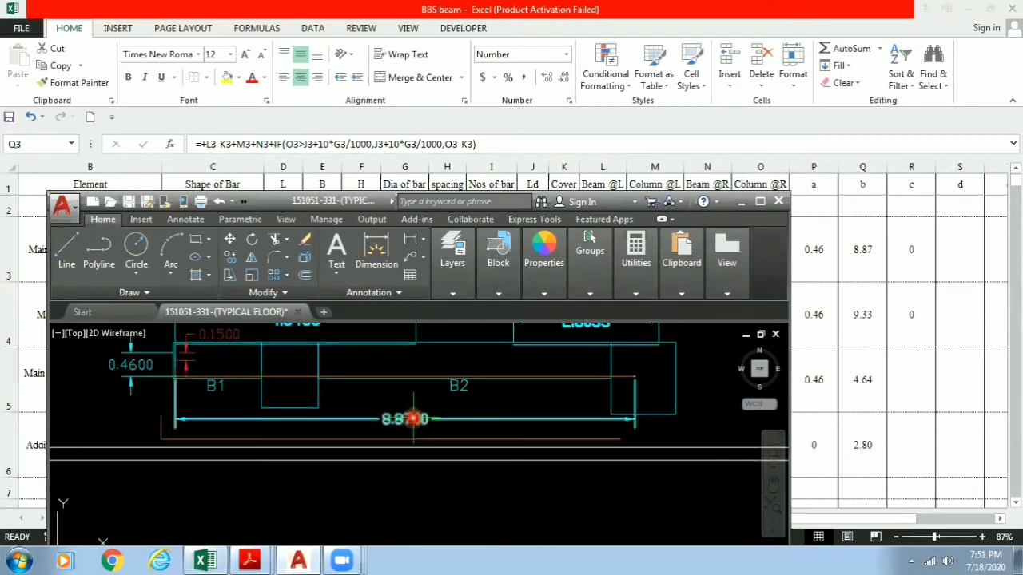
middle_drag(413, 422, 420, 337)
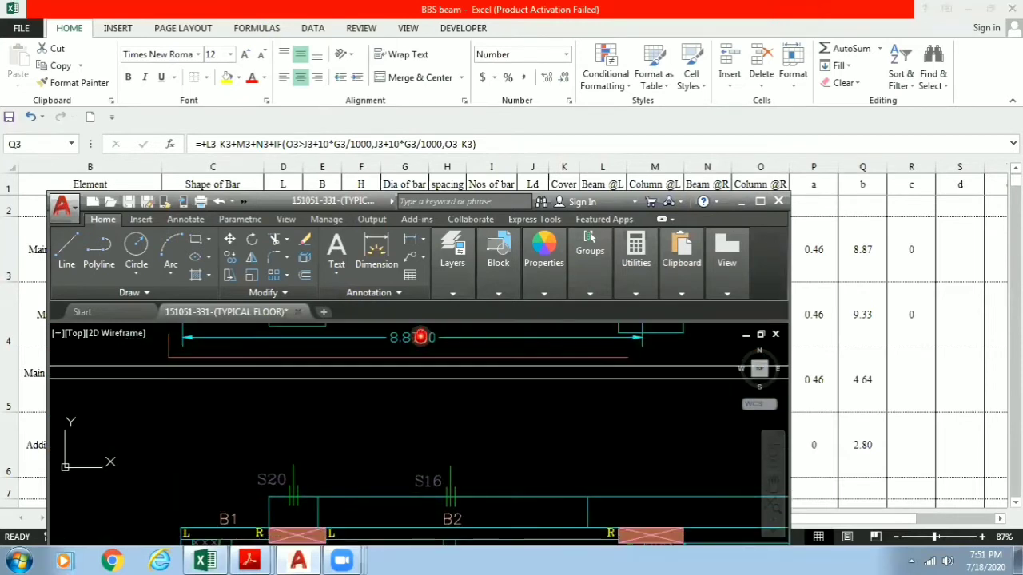
middle_drag(278, 389, 279, 449)
scroll(212, 386, up, 3)
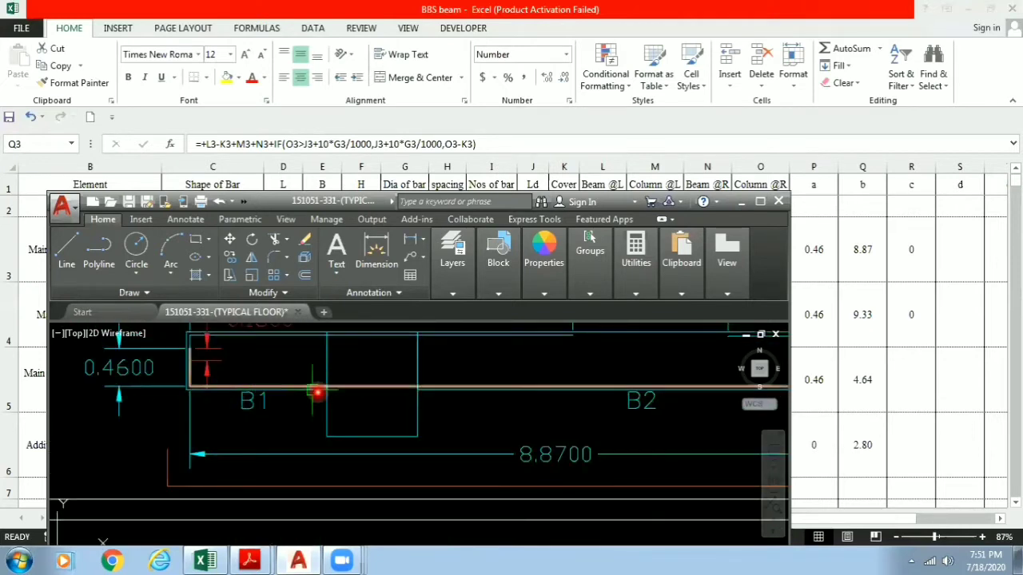
scroll(171, 392, up, 5)
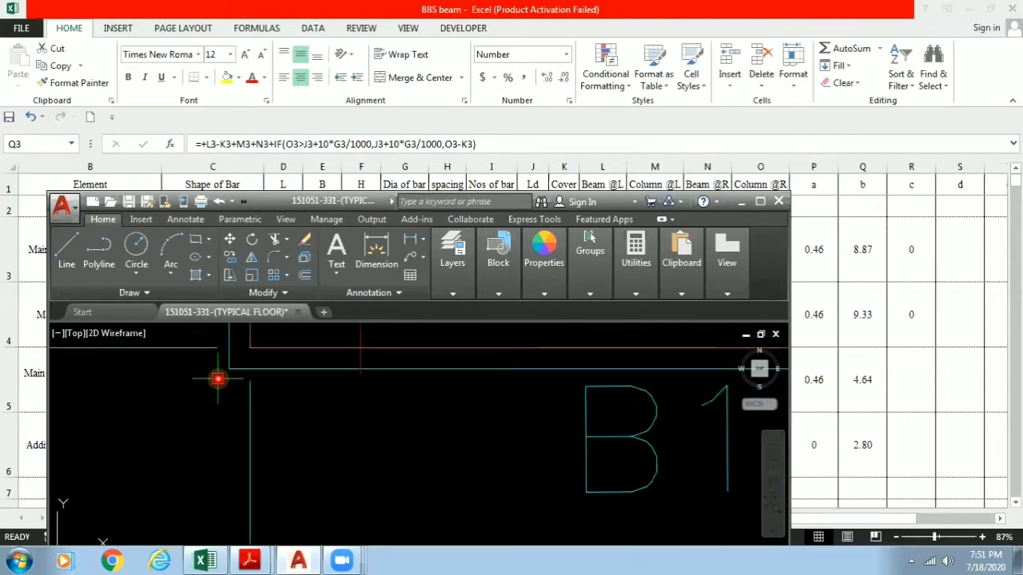
middle_drag(217, 379, 251, 413)
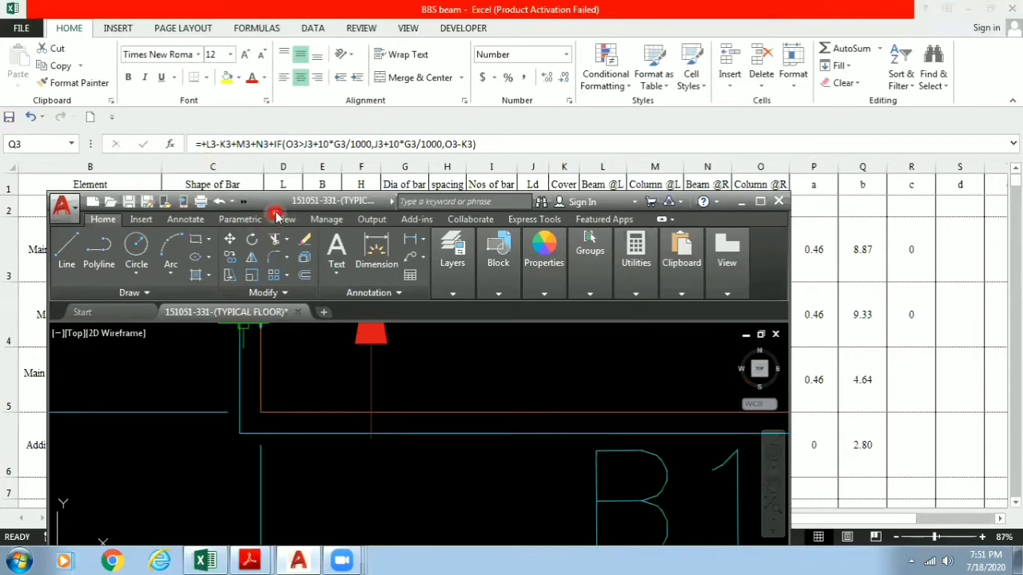
drag(254, 200, 253, 257)
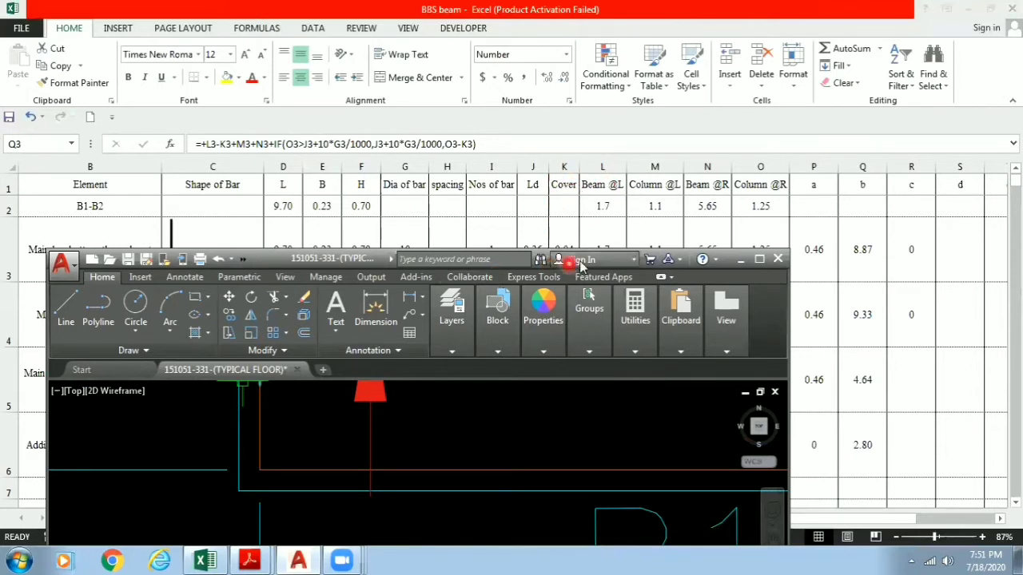
drag(325, 260, 326, 217)
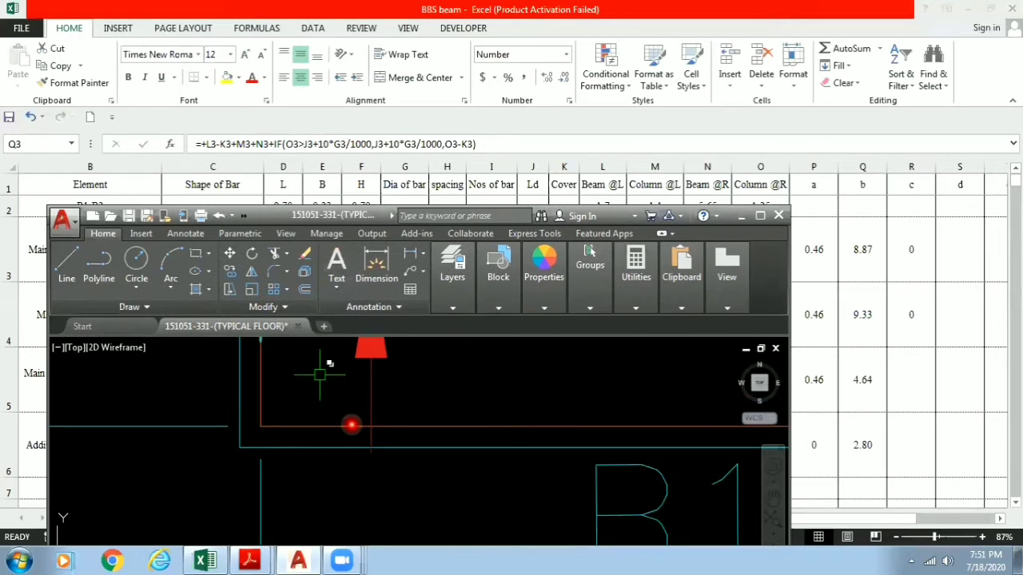
- Trace the bottom bar through B2 to its end in the far column and compare it with the remaining terms of Q3's formula
scroll(319, 373, down, 3)
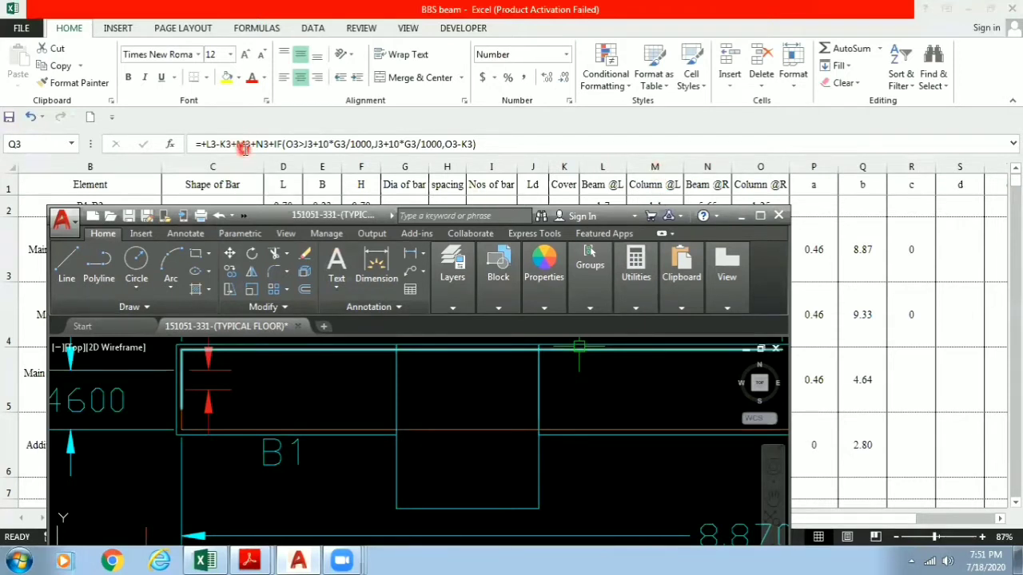
scroll(433, 413, down, 2)
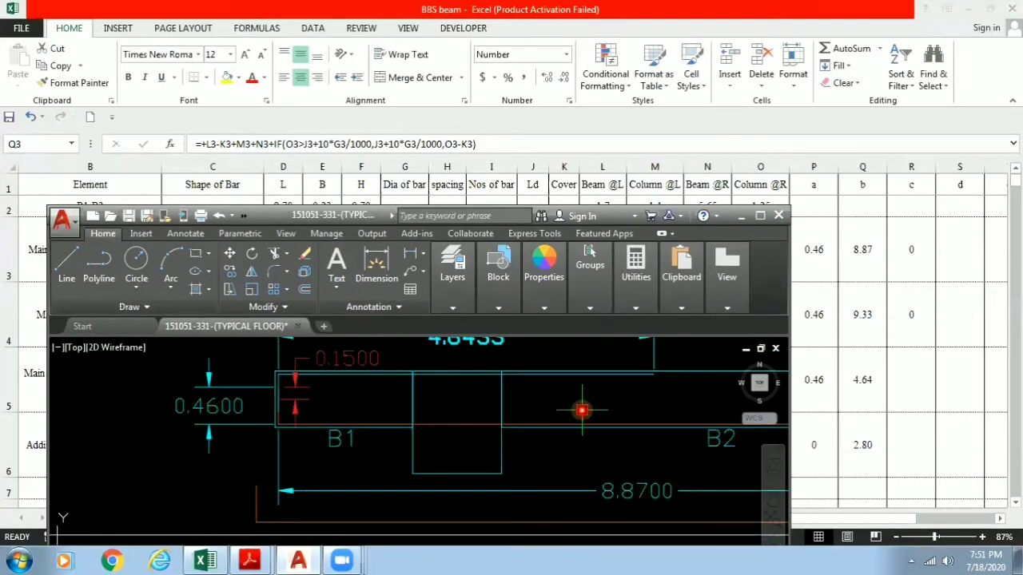
middle_drag(582, 413, 287, 395)
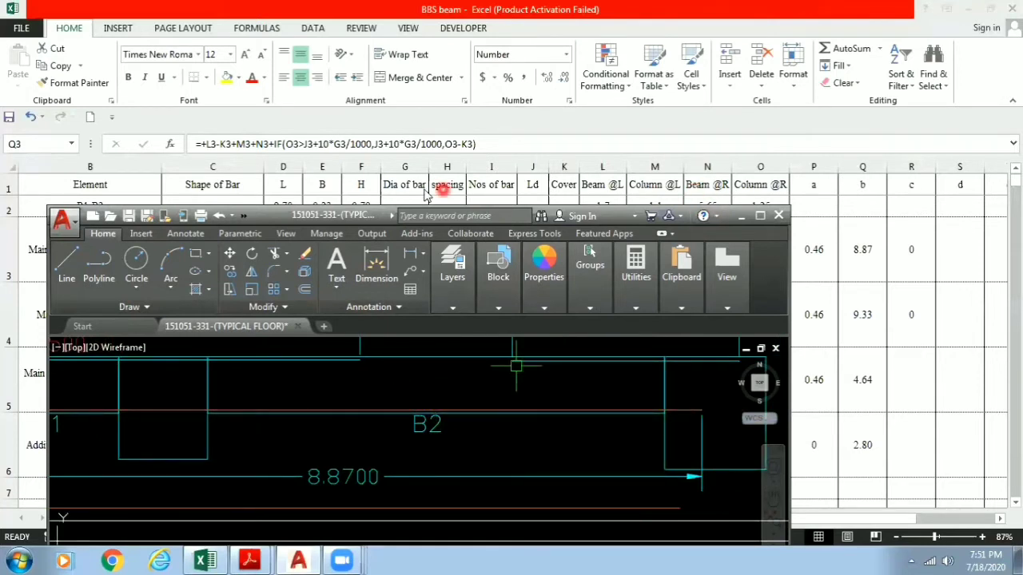
middle_drag(609, 403, 516, 402)
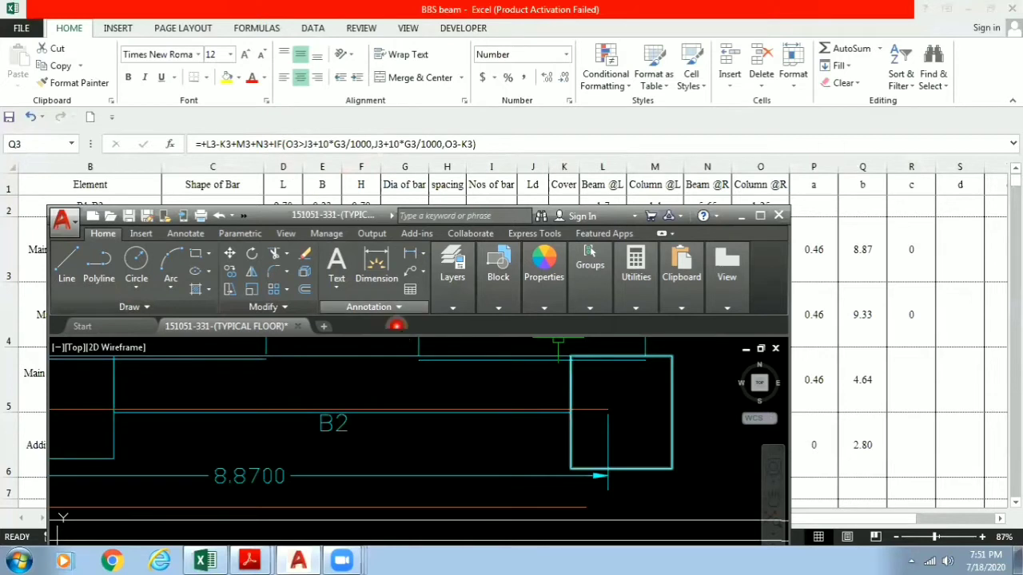
scroll(603, 431, up, 3)
scroll(603, 432, down, 4)
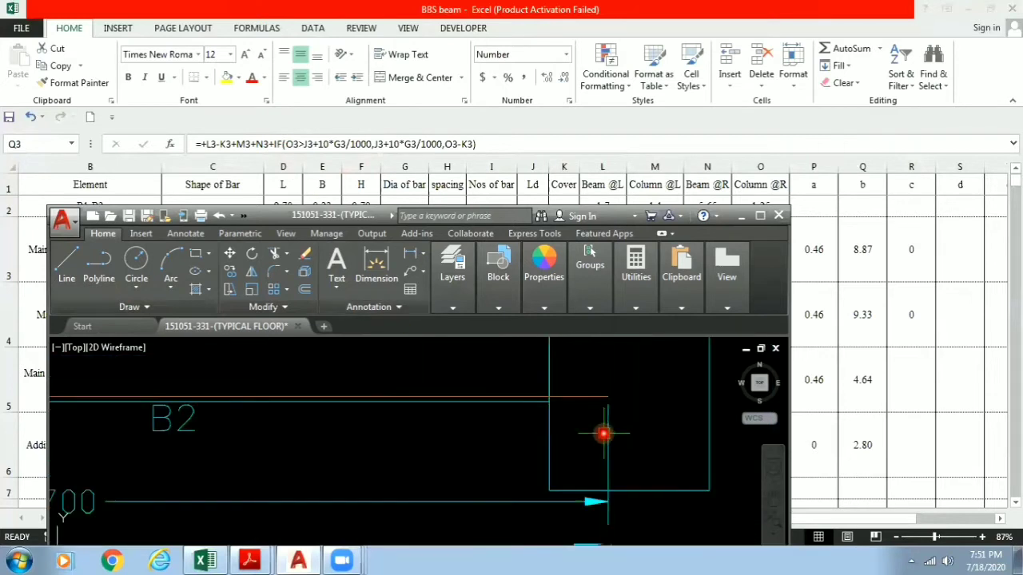
scroll(607, 423, up, 2)
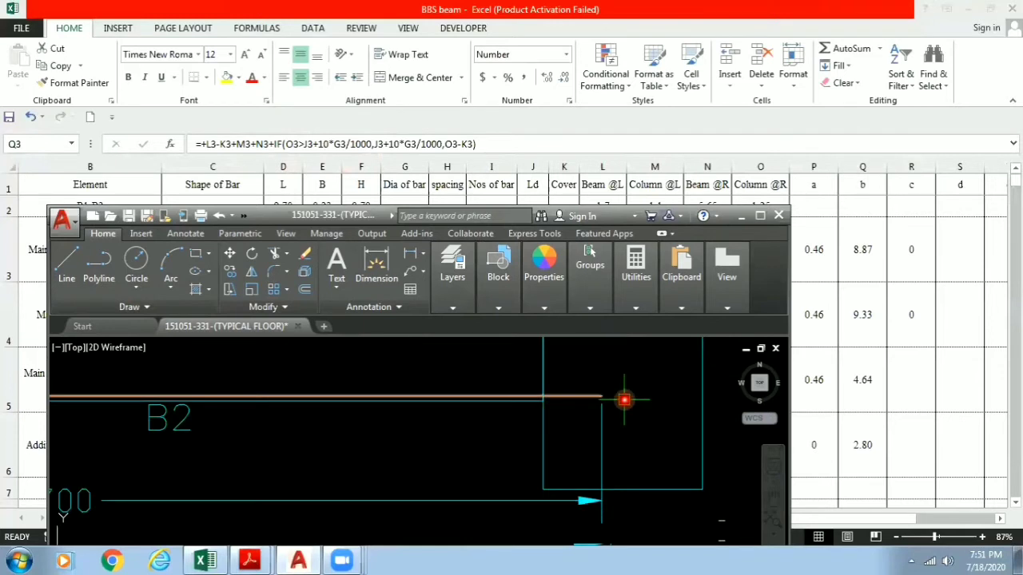
scroll(581, 413, up, 2)
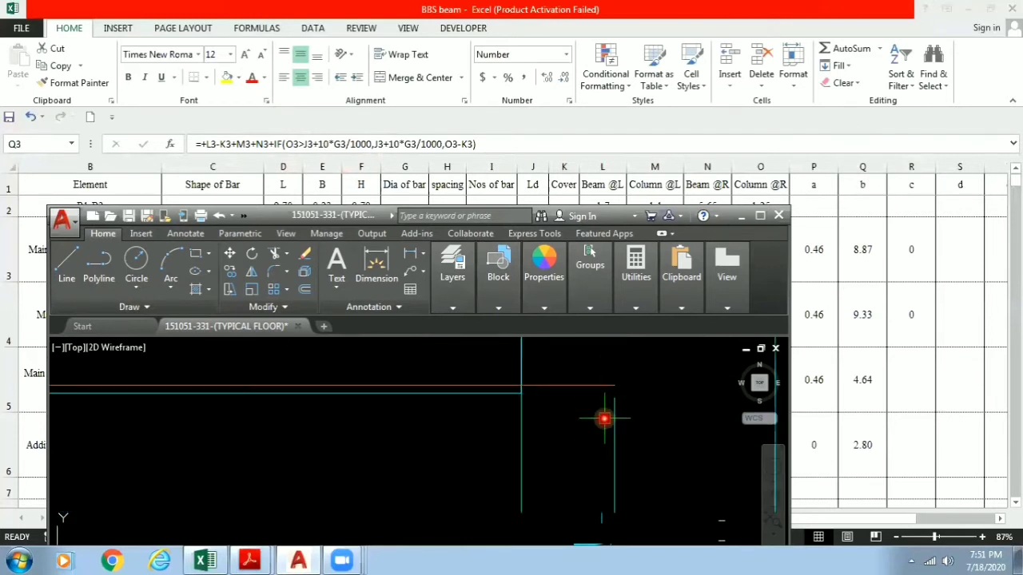
scroll(608, 422, down, 2)
scroll(662, 417, up, 3)
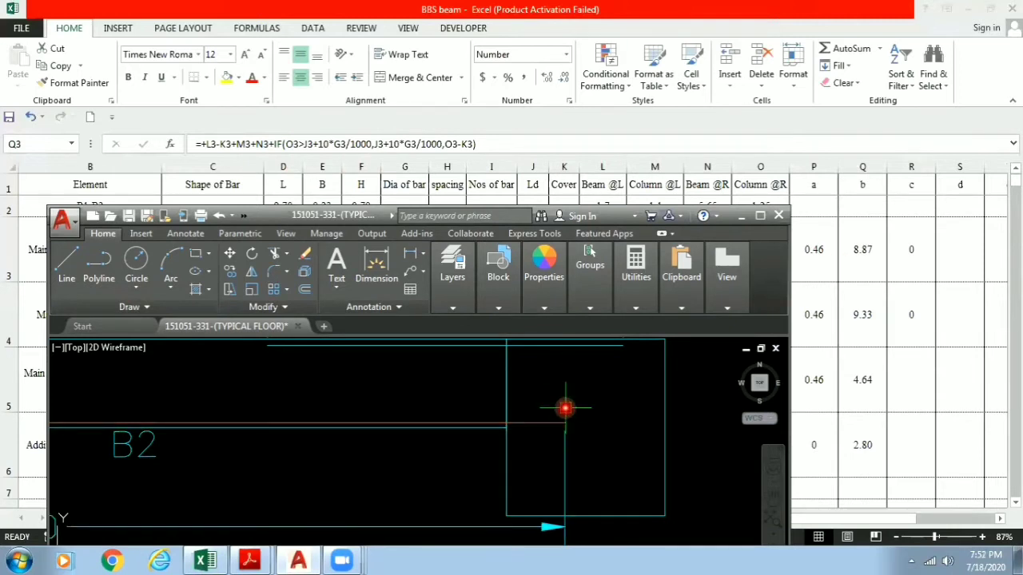
- Check the bottom bar's end in the far column against lengths a, b and c in row 3 of the schedule
scroll(564, 419, down, 2)
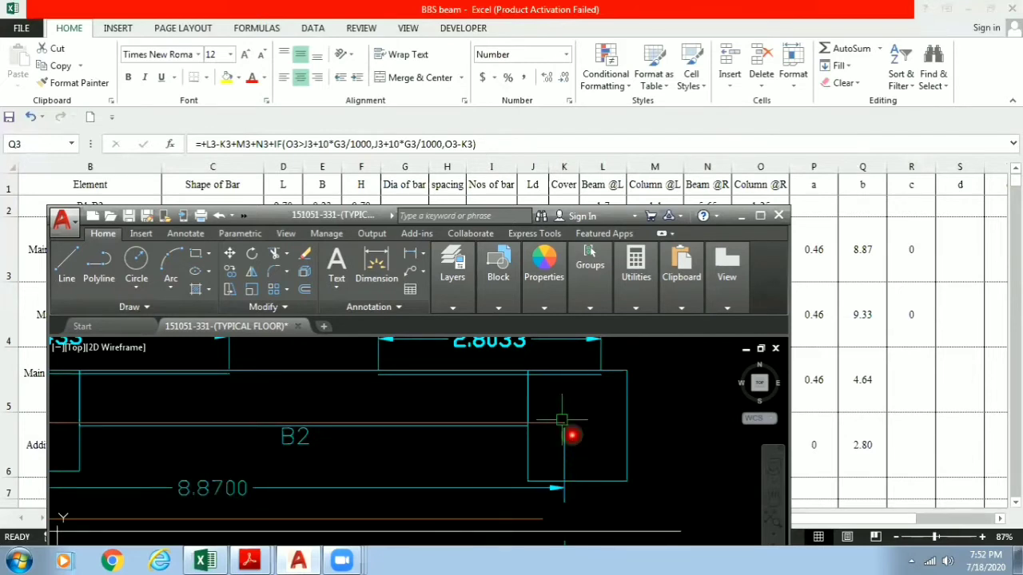
click(726, 272)
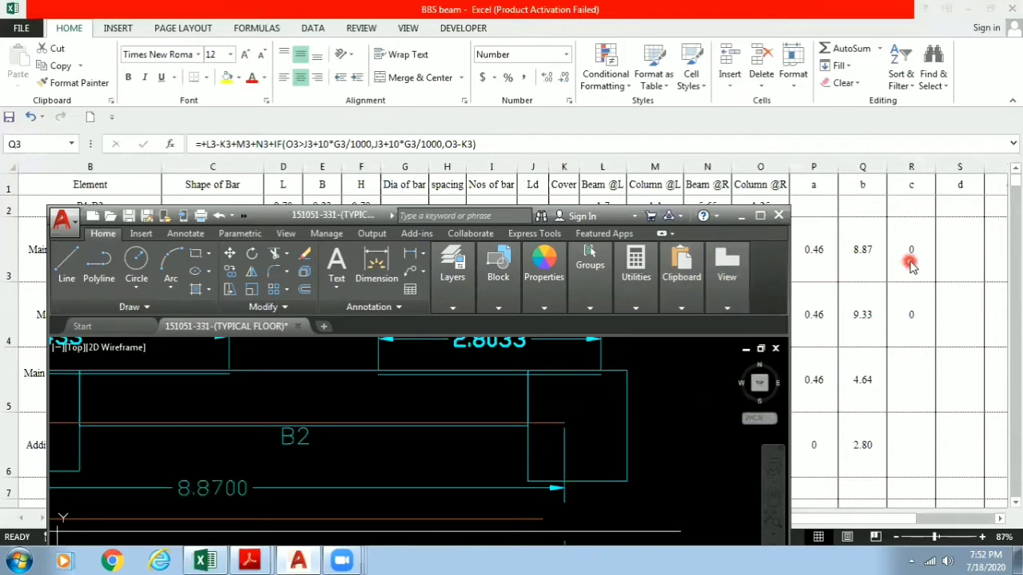
middle_drag(587, 424, 575, 424)
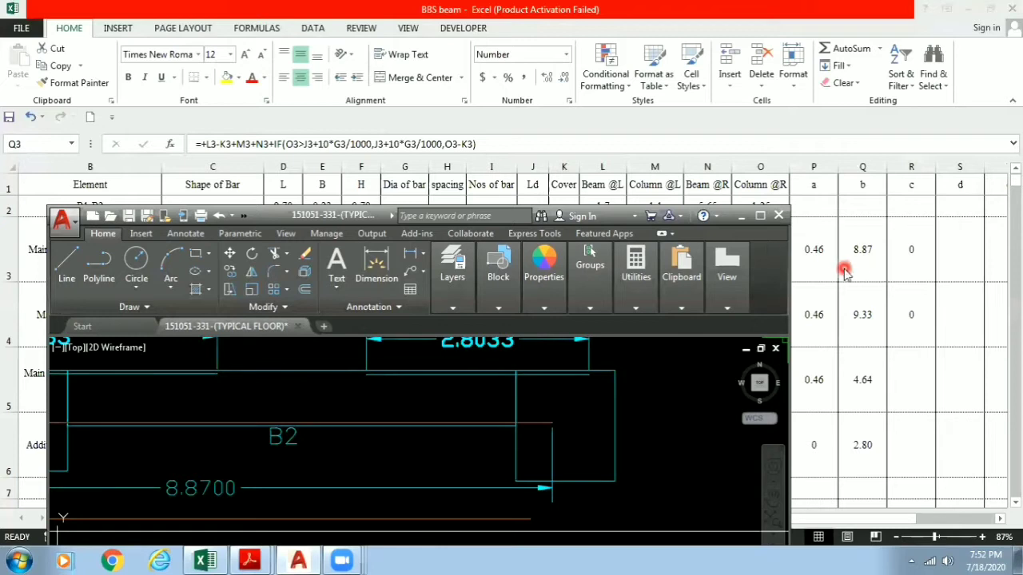
click(743, 217)
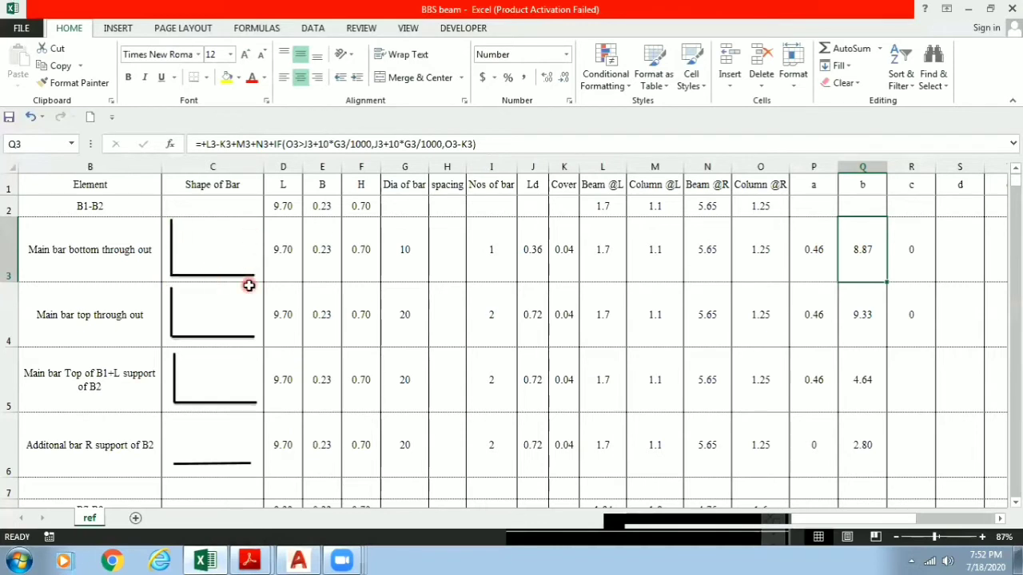
- Bring AutoCAD back at full window size and show the whole B1-B2 beam elevation
click(297, 562)
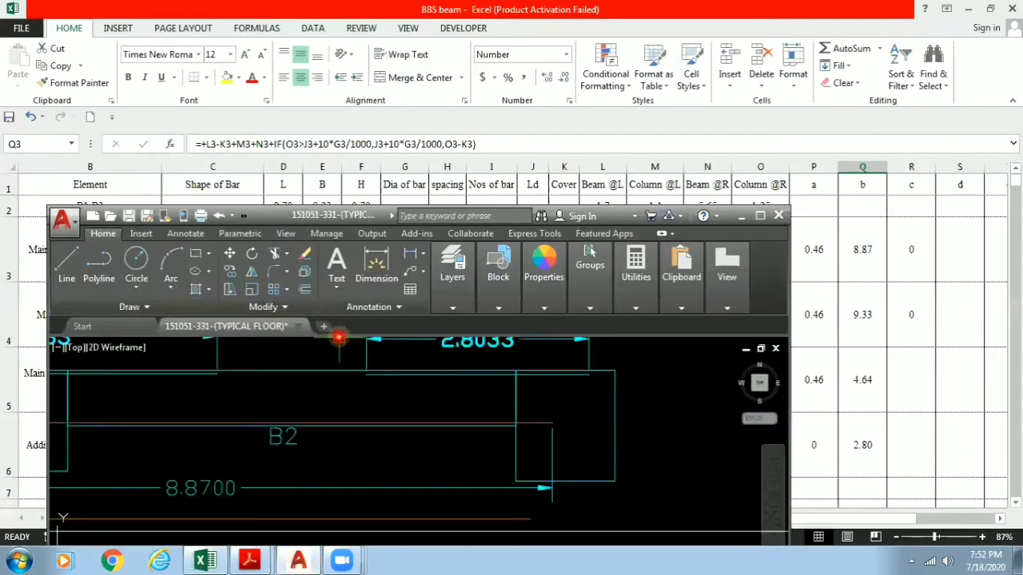
click(759, 216)
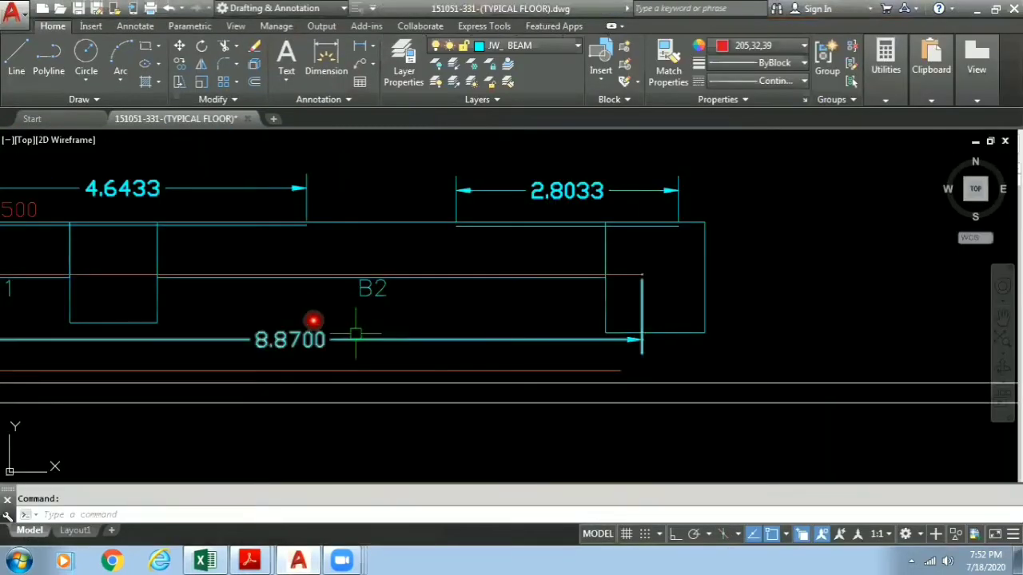
mouse_move(267, 308)
middle_down()
mouse_move(431, 327)
mouse_move(527, 351)
middle_up()
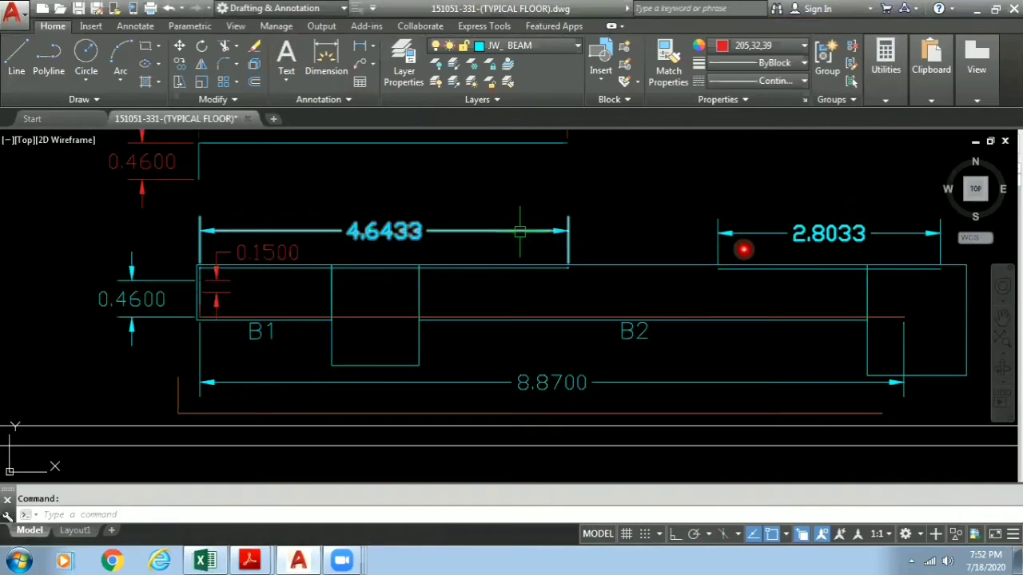
- Switch to Excel and review the formulas for lengths a and b of the B1-B2 top through-out main bar
click(214, 557)
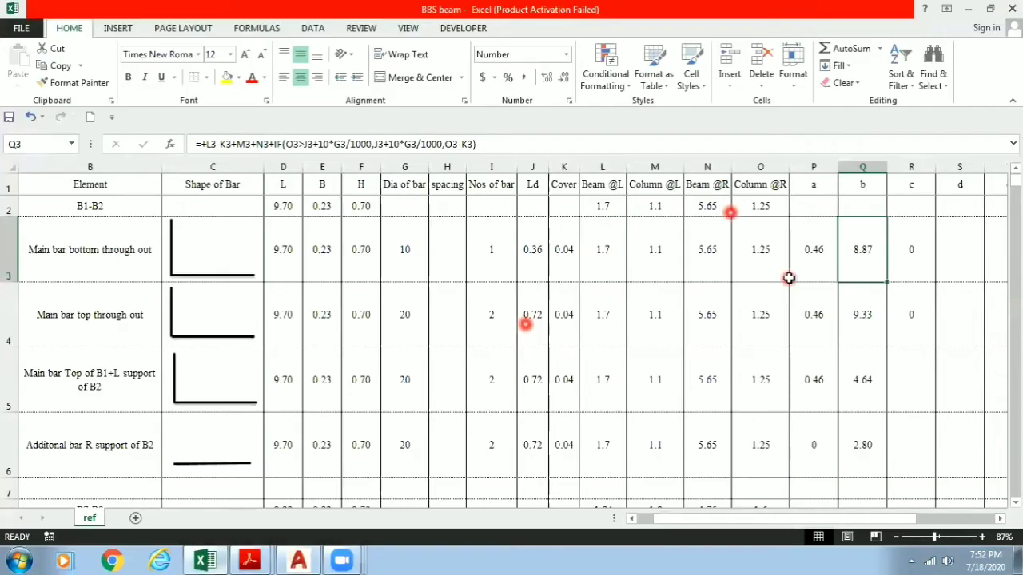
click(849, 312)
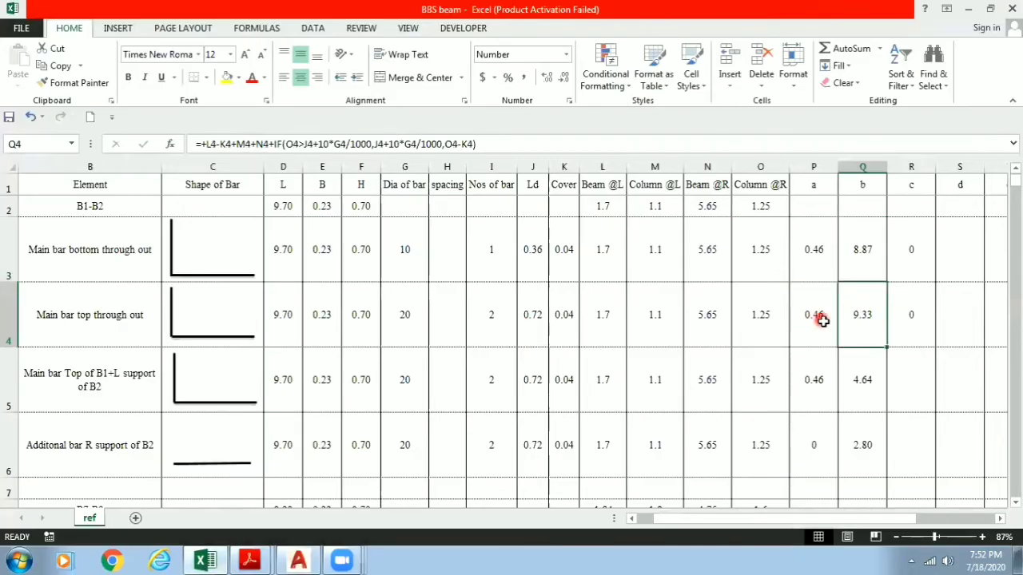
click(815, 318)
click(863, 312)
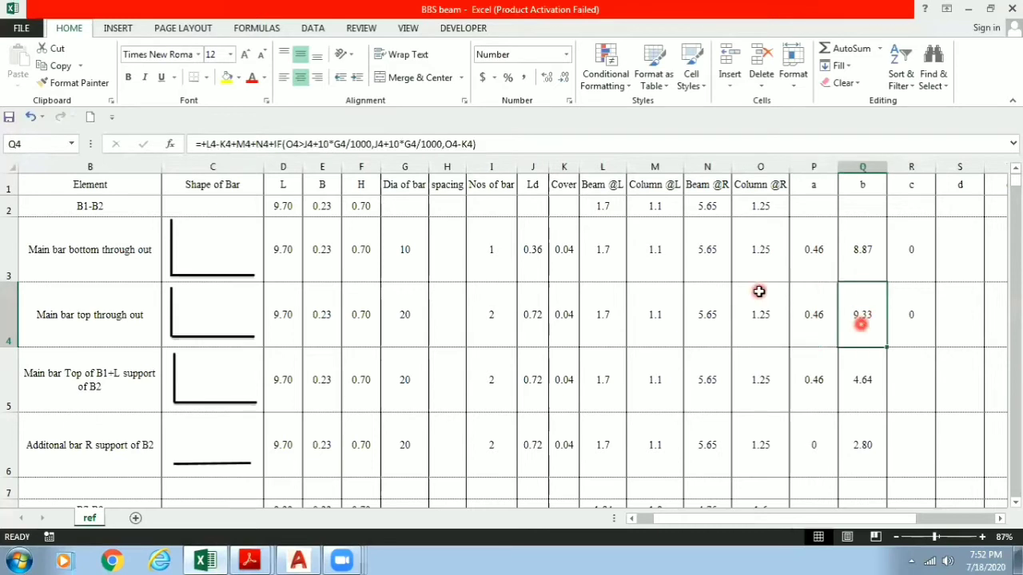
click(806, 328)
click(774, 327)
click(804, 318)
click(862, 317)
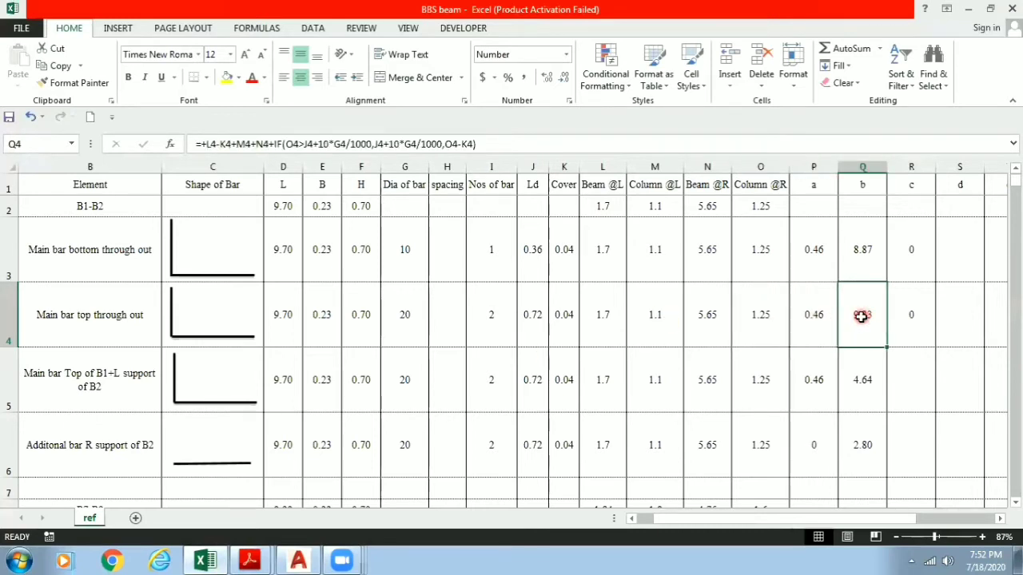
- Look up the B7-B8 rows in the schedule and examine the matching B7-B8 beam elevation in AutoCAD
scroll(359, 357, down, 1)
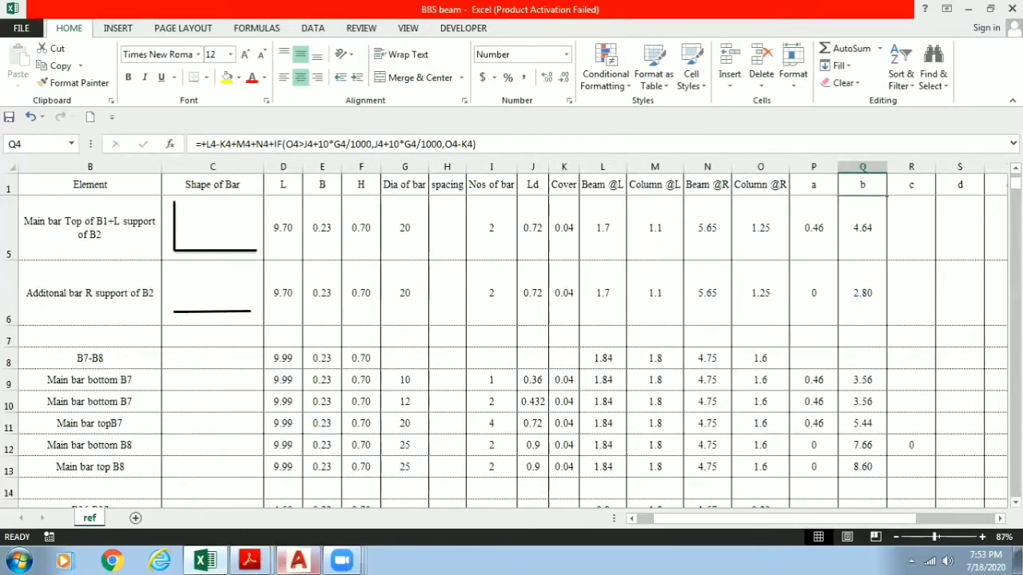
click(298, 560)
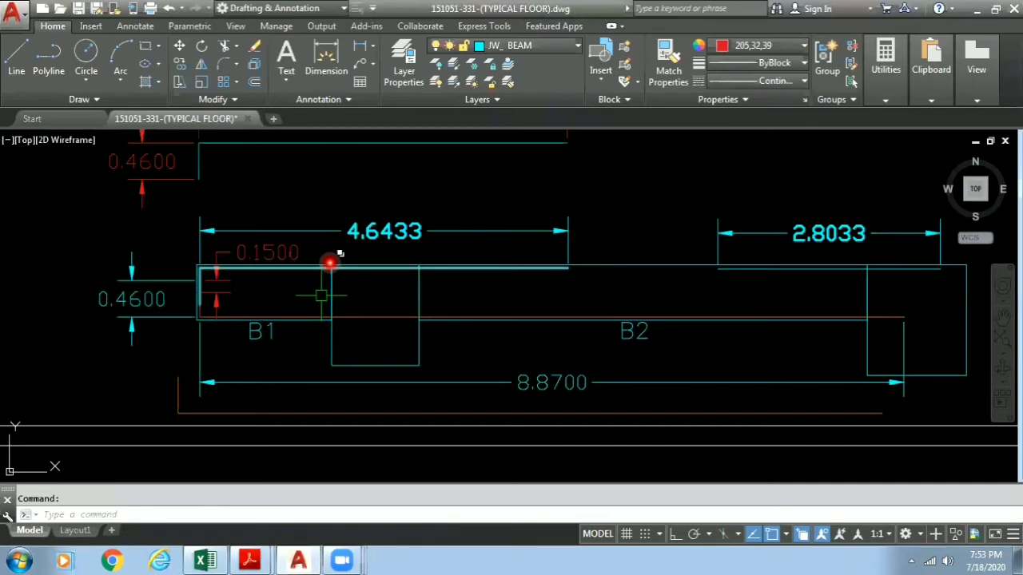
scroll(330, 263, down, 1)
middle_drag(329, 240, 323, 462)
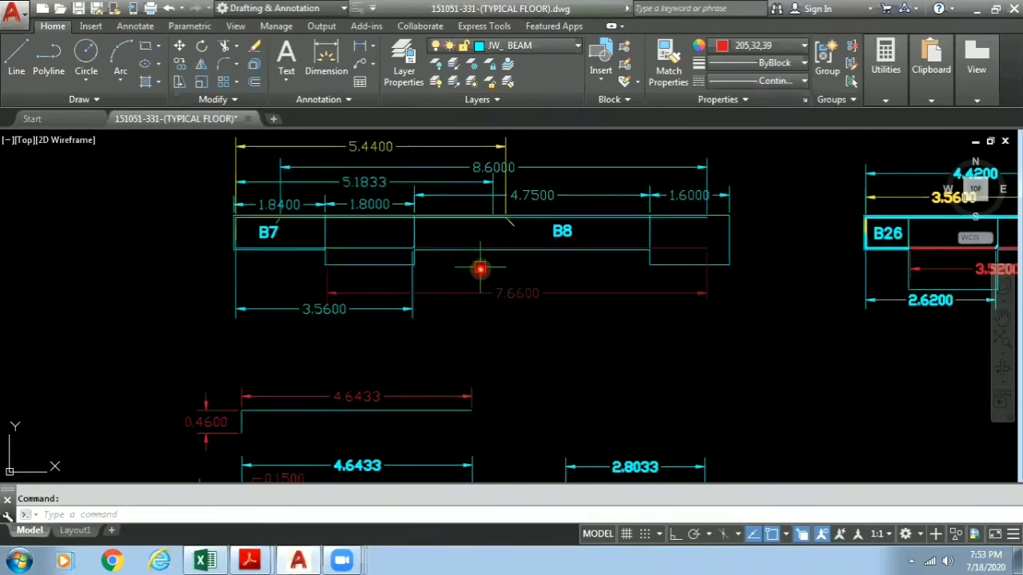
mouse_move(509, 416)
middle_down()
mouse_move(503, 335)
mouse_move(516, 310)
middle_up()
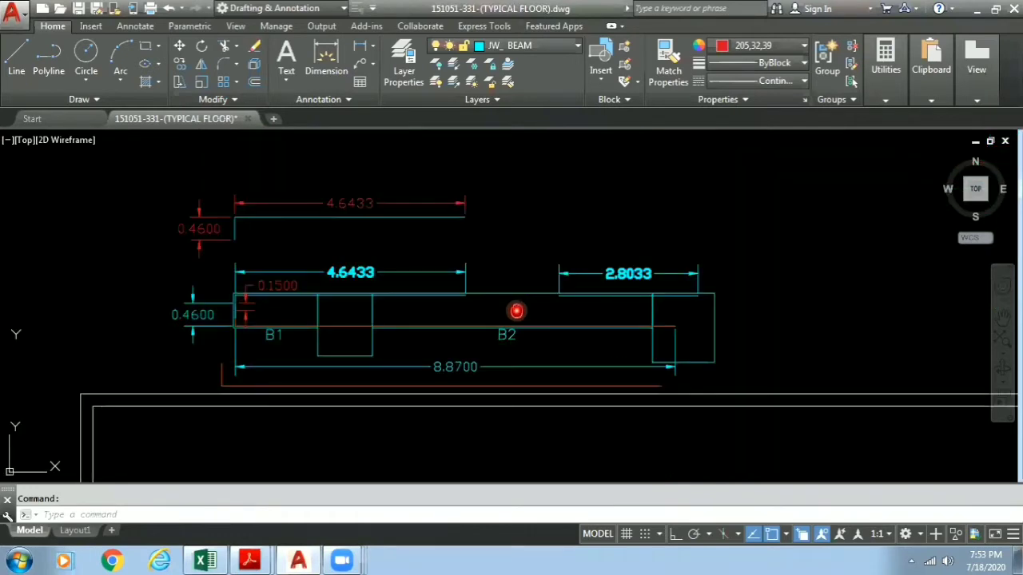
middle_drag(520, 211, 522, 359)
scroll(333, 260, up, 2)
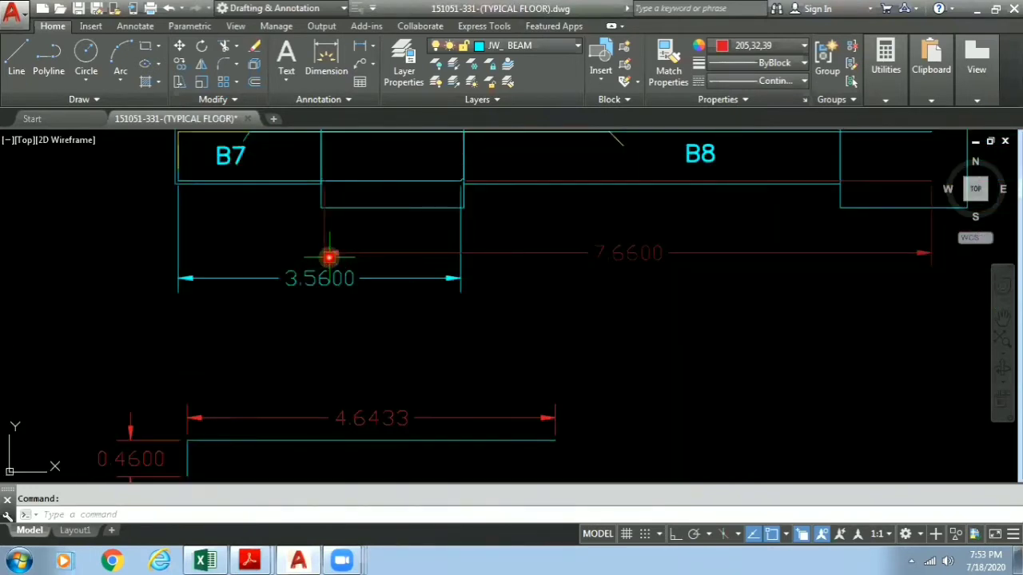
middle_drag(397, 219, 416, 309)
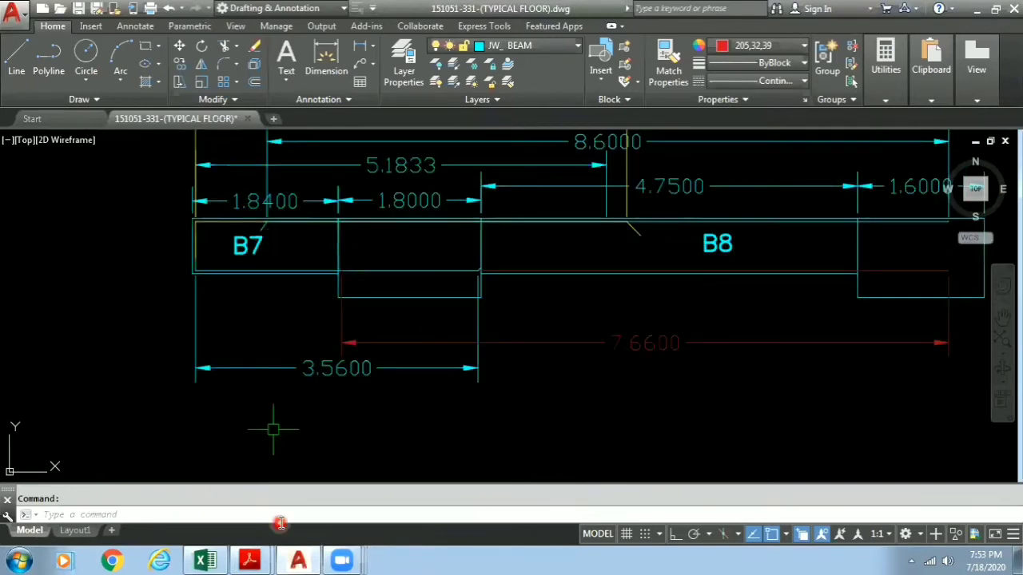
- Switch to 151051-332.pdf in Acrobat Reader and read the reinforcement of beams B7 and B8 in the beam schedule
mouse_move(249, 559)
click(232, 501)
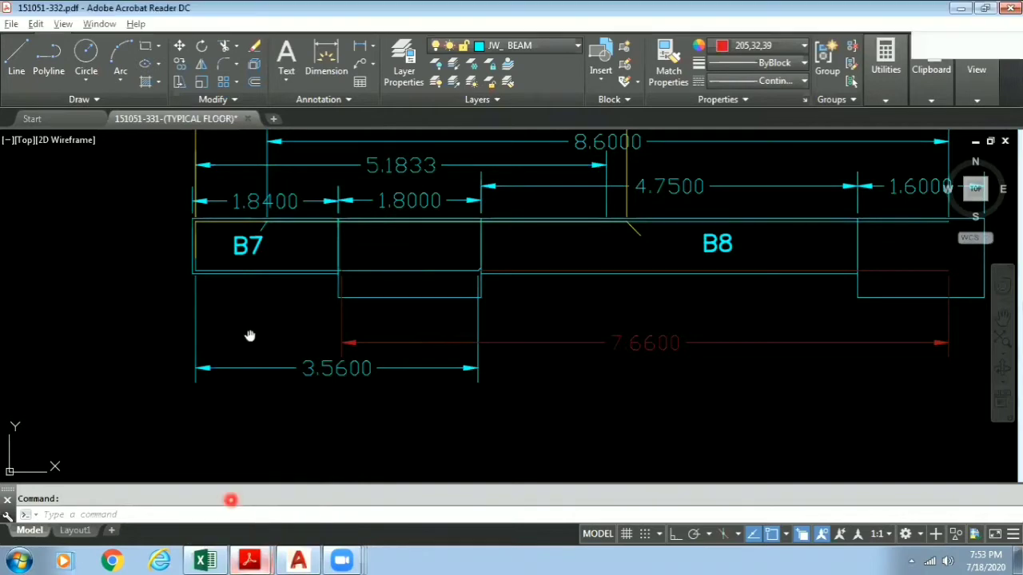
scroll(272, 408, down, 1)
scroll(344, 407, down, 3)
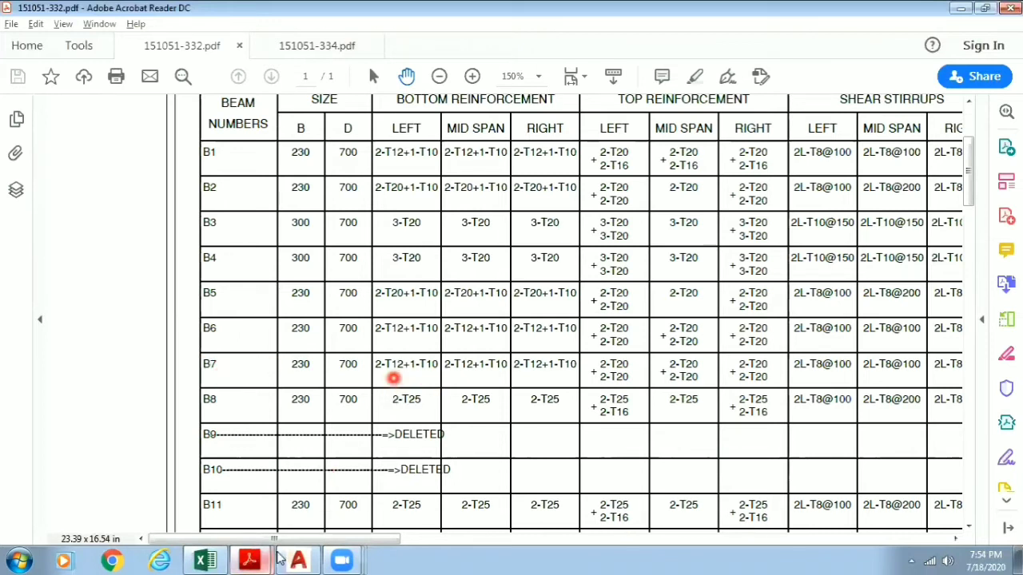
- Switch to AutoCAD and examine the bottom bar's end bend and column anchorage in the typical overhanging beam detail
click(297, 561)
scroll(509, 302, down, 5)
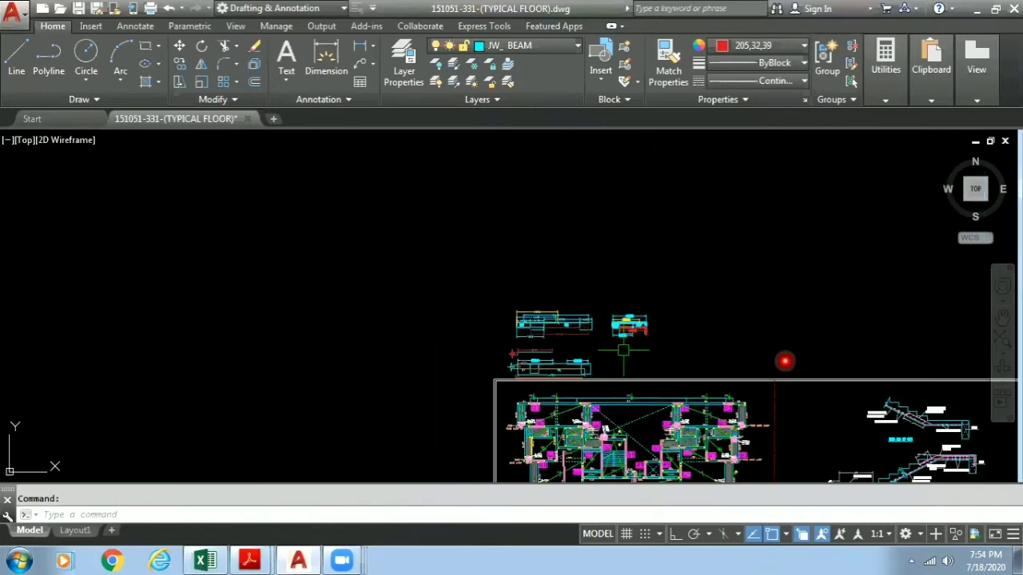
middle_drag(785, 361, 107, 222)
scroll(871, 319, up, 4)
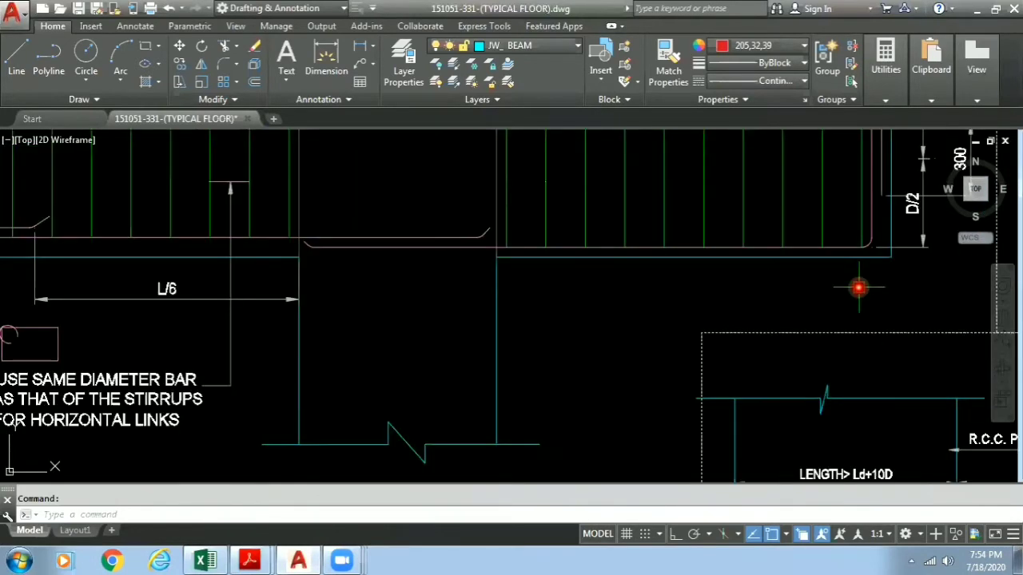
middle_drag(858, 288, 846, 358)
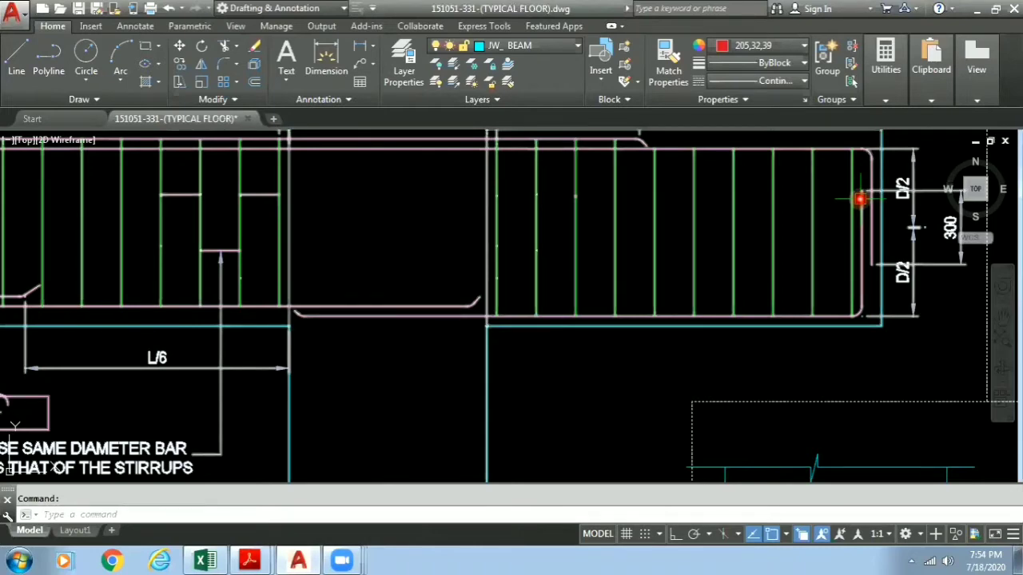
scroll(316, 323, down, 2)
scroll(314, 324, down, 2)
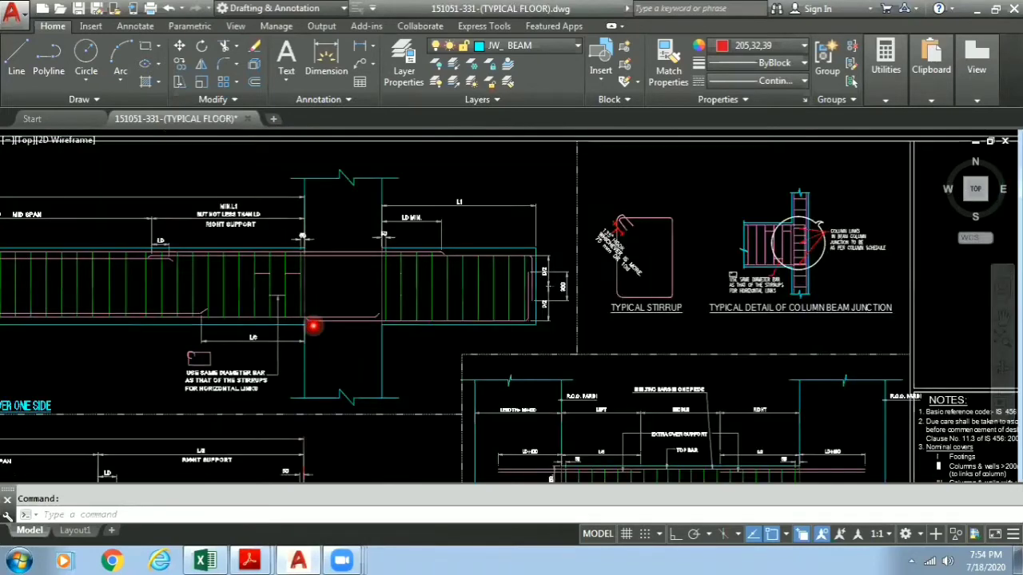
- Copy the B7 bottom bar straight down, placing it below the 3.5600 dimension of the B7-B8 elevation with Ortho on
mouse_move(247, 320)
middle_down()
mouse_move(838, 418)
mouse_move(937, 449)
middle_up()
scroll(333, 275, down, 2)
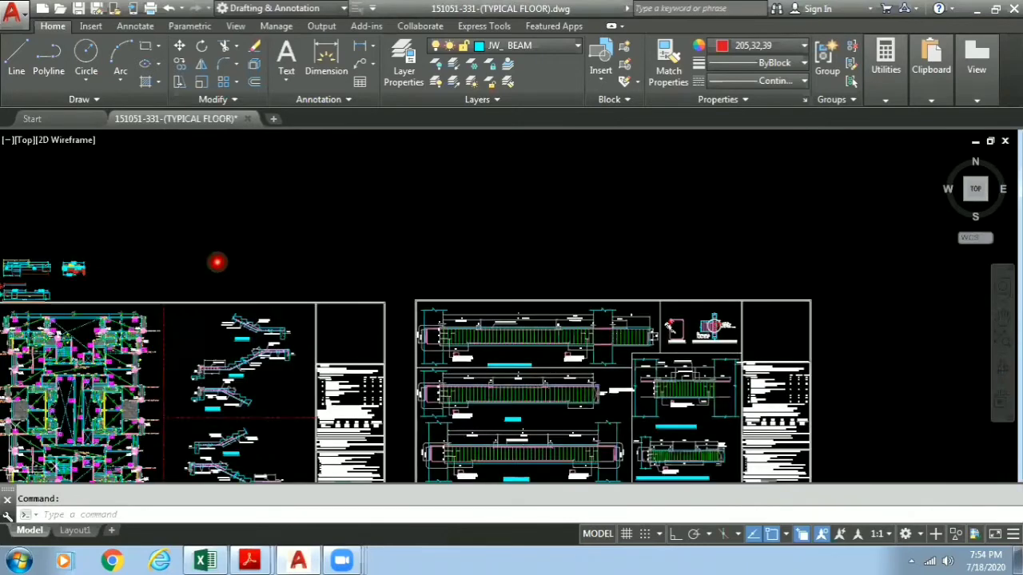
scroll(221, 264, down, 1)
middle_drag(221, 265, 527, 248)
scroll(355, 248, up, 1)
scroll(392, 256, up, 5)
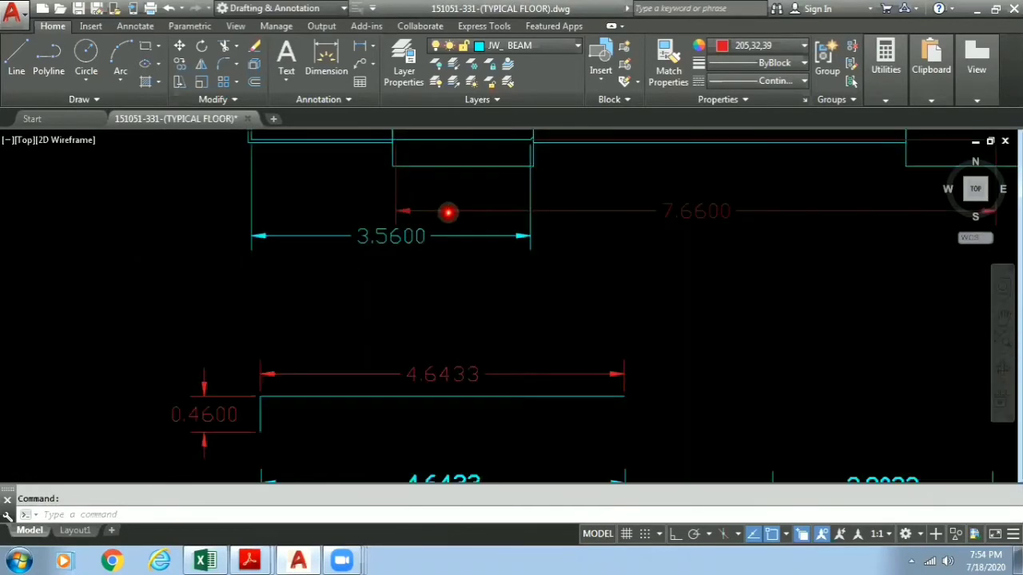
middle_drag(447, 212, 488, 329)
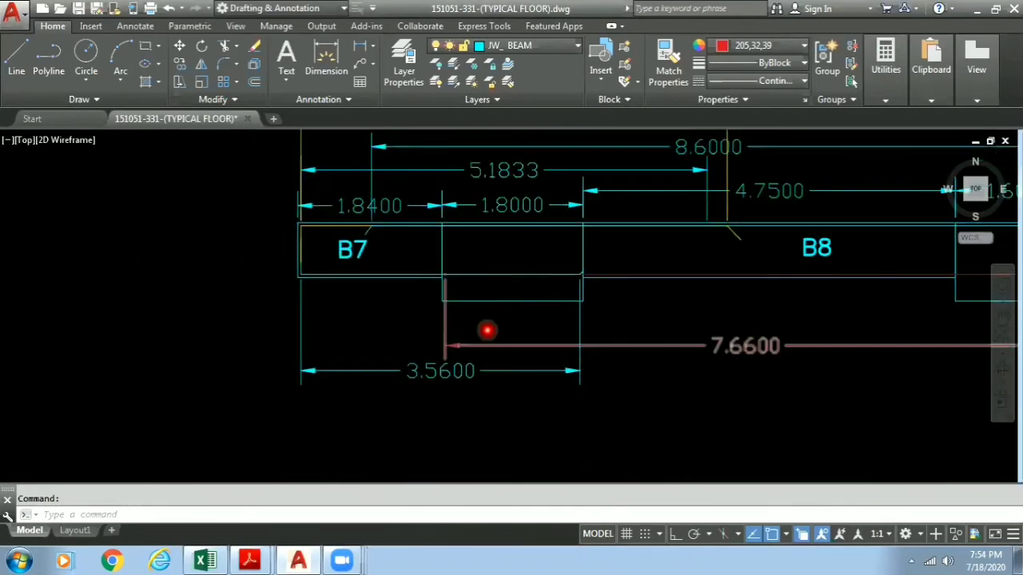
click(503, 274)
click(583, 329)
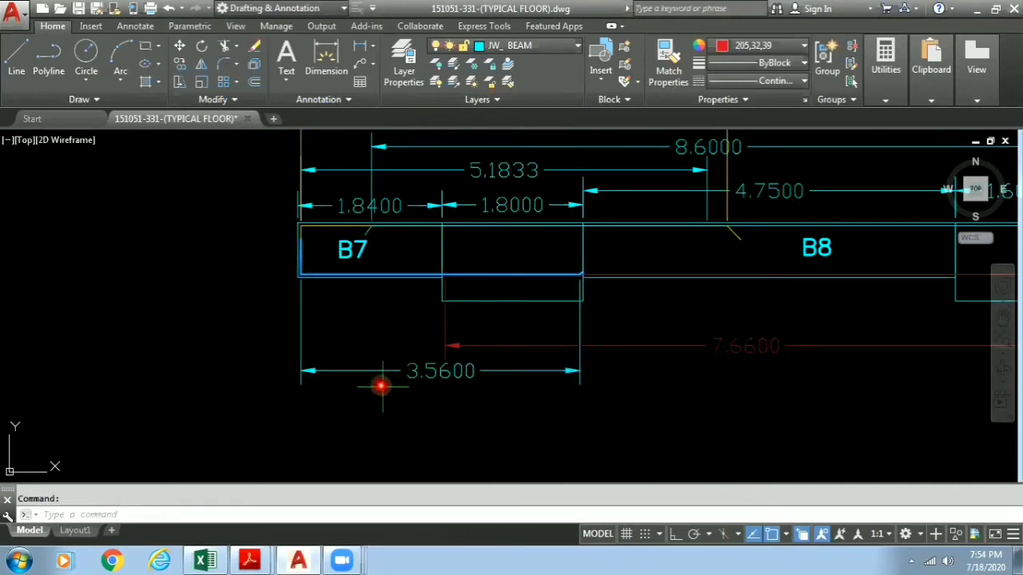
text(co)
key(Return)
click(300, 273)
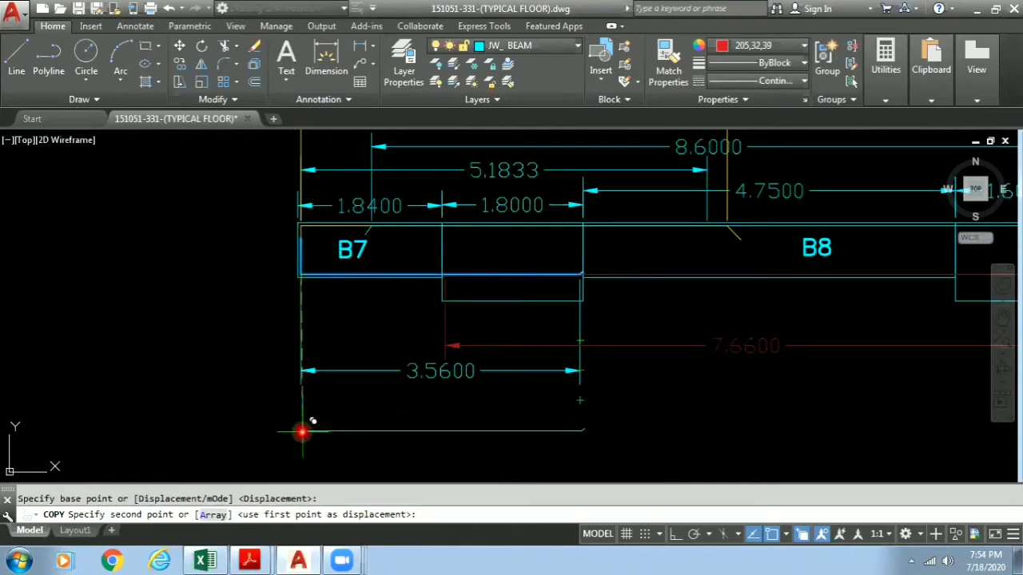
key(F8)
click(300, 433)
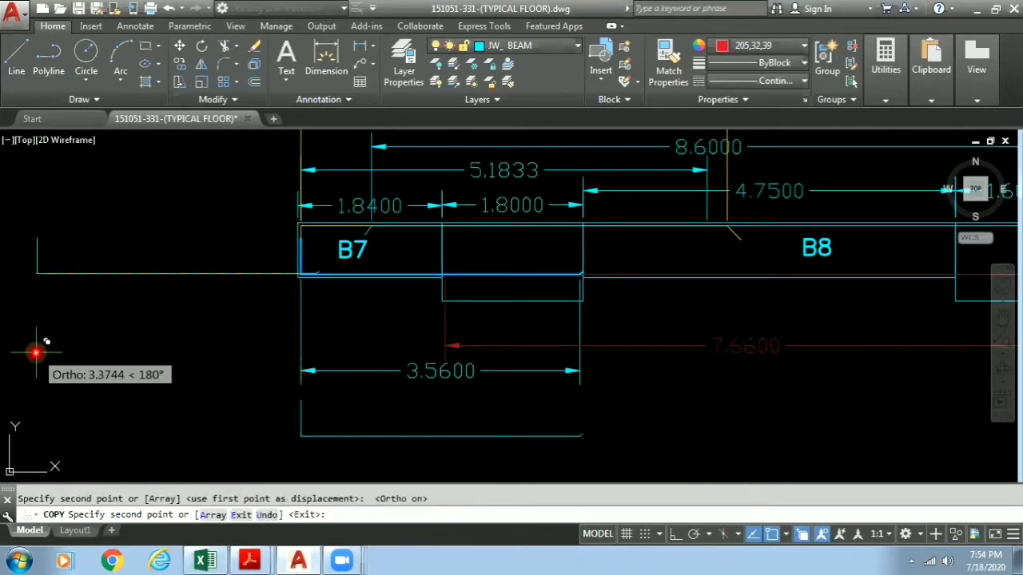
key(Escape)
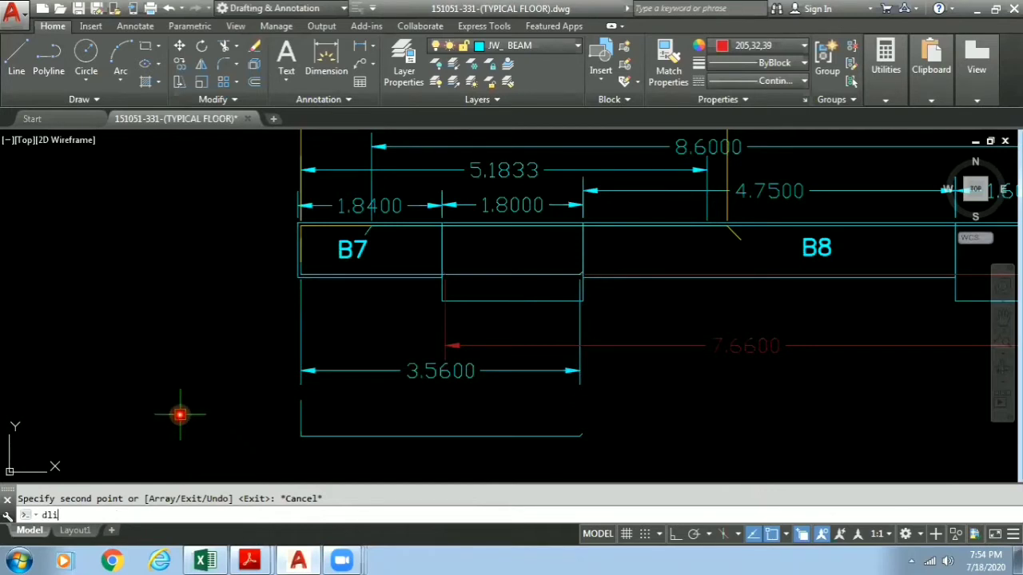
- Add a vertical linear dimension to the bent leg of the copied B7 bottom bar
key(Return)
click(301, 399)
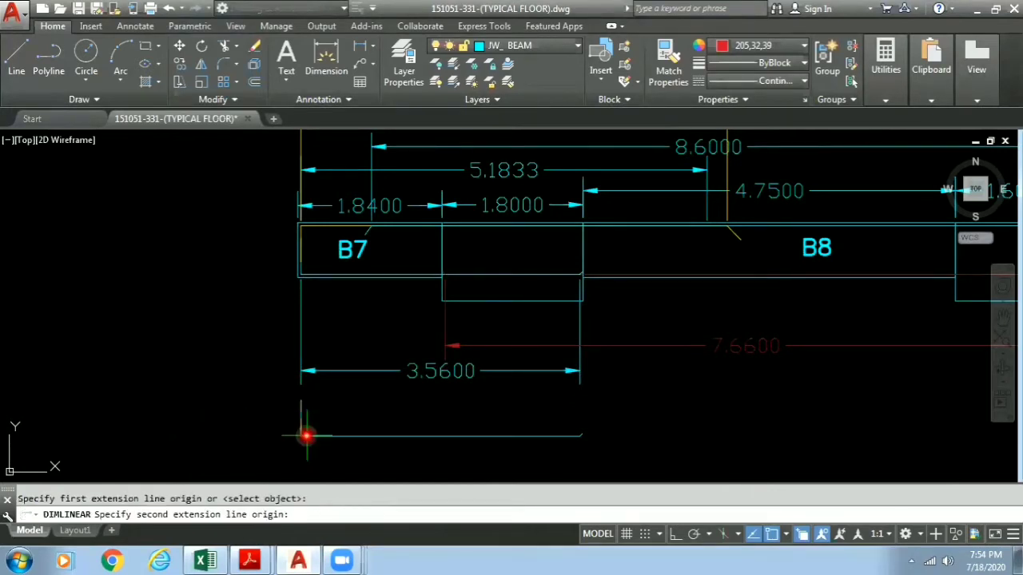
click(301, 435)
click(244, 424)
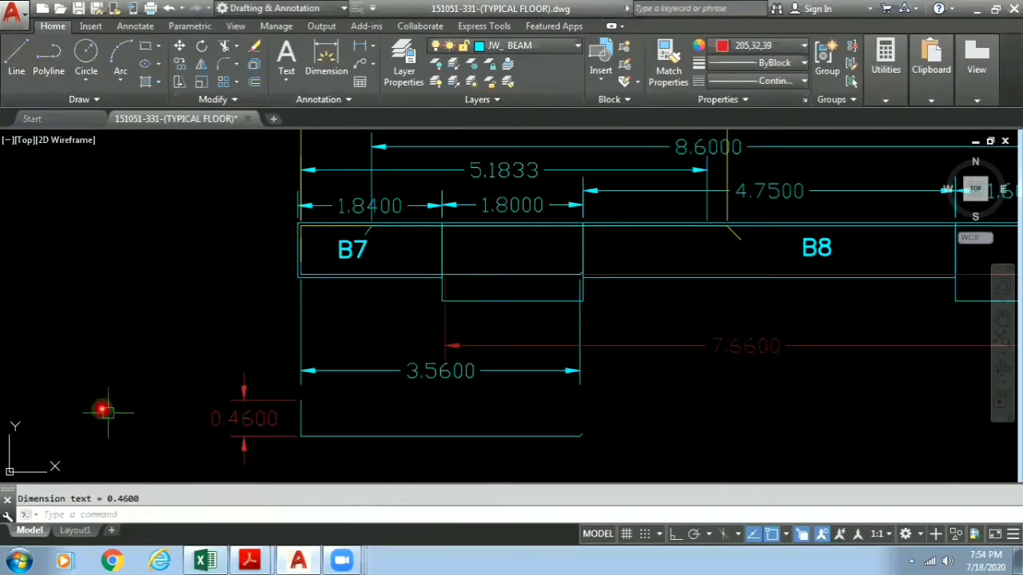
scroll(270, 430, up, 3)
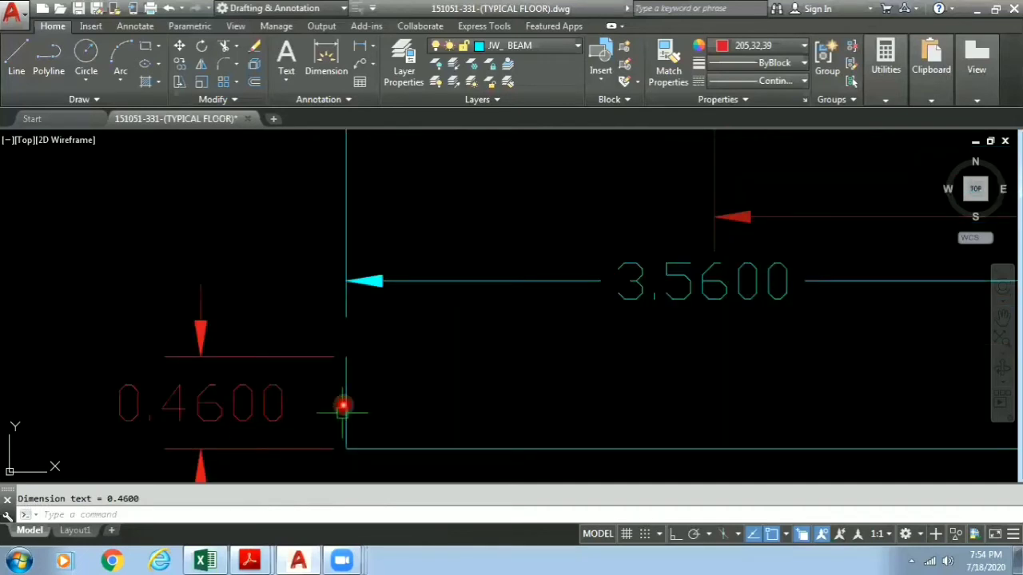
scroll(345, 406, down, 2)
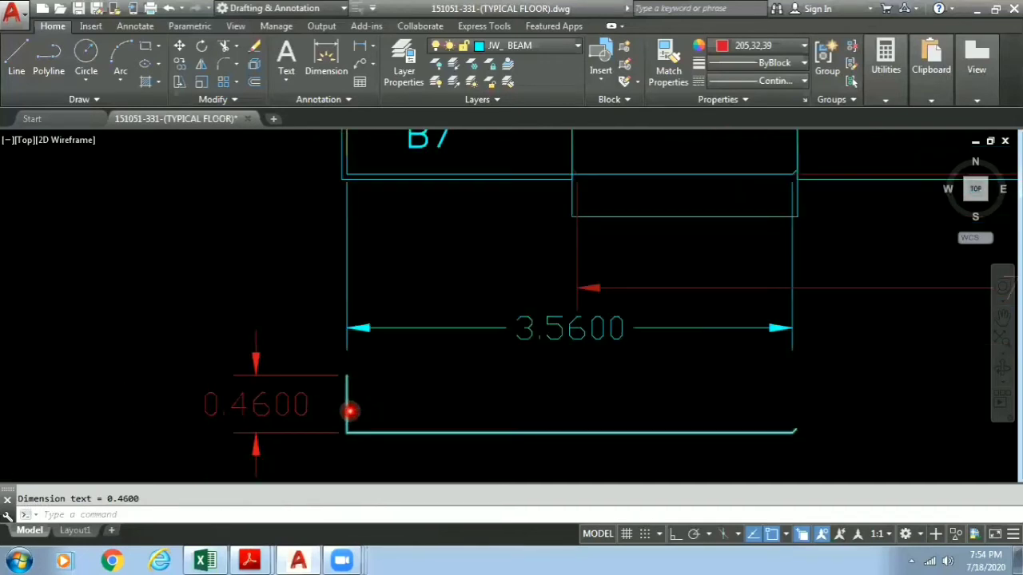
scroll(345, 406, down, 1)
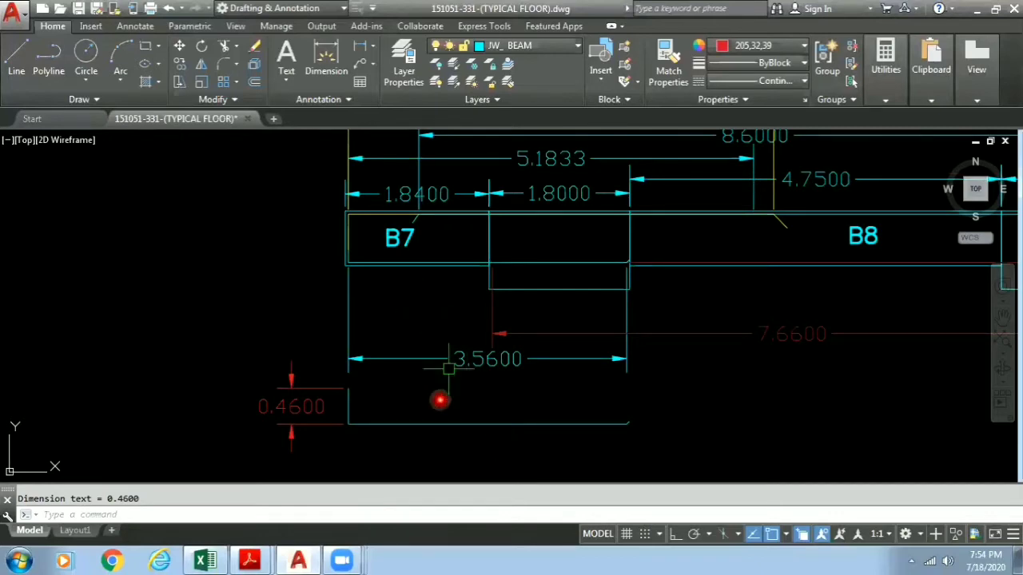
- Read beam B8's bottom reinforcement in the Acrobat Reader beam schedule, and examine the B8 bottom bar's end anchorages in the AutoCAD B7-B8 elevation
mouse_move(249, 559)
click(265, 496)
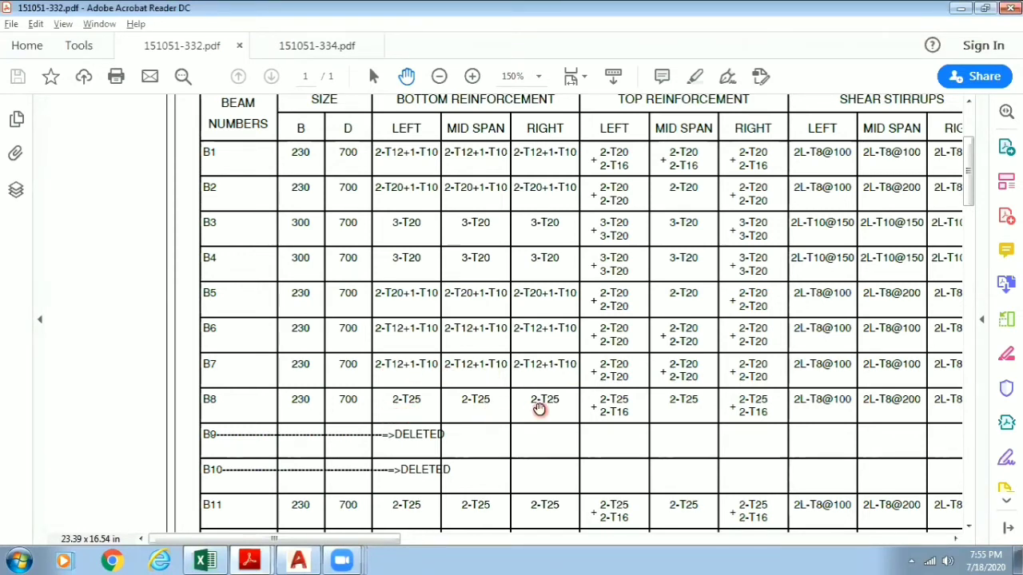
click(295, 558)
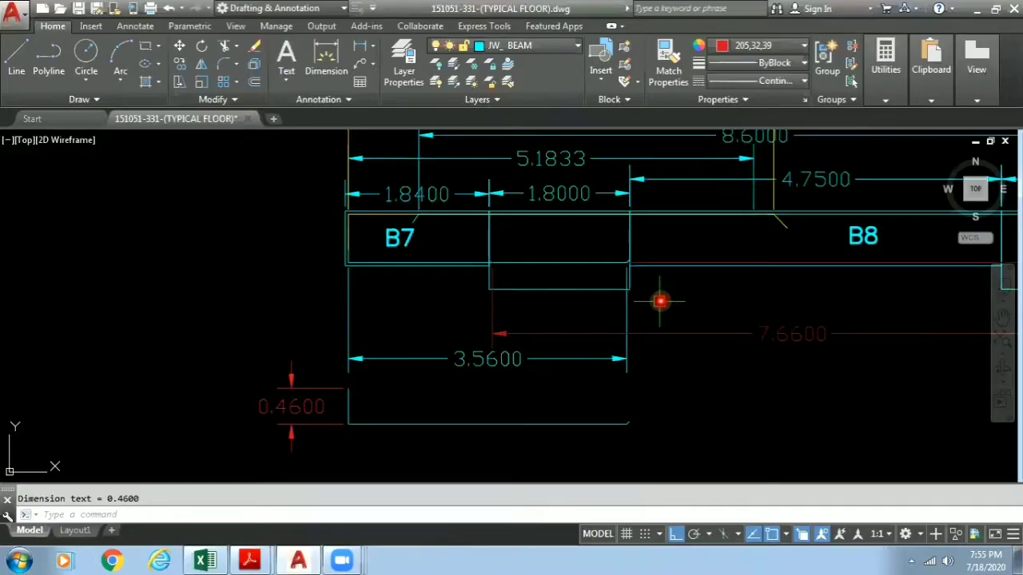
middle_drag(660, 299, 344, 325)
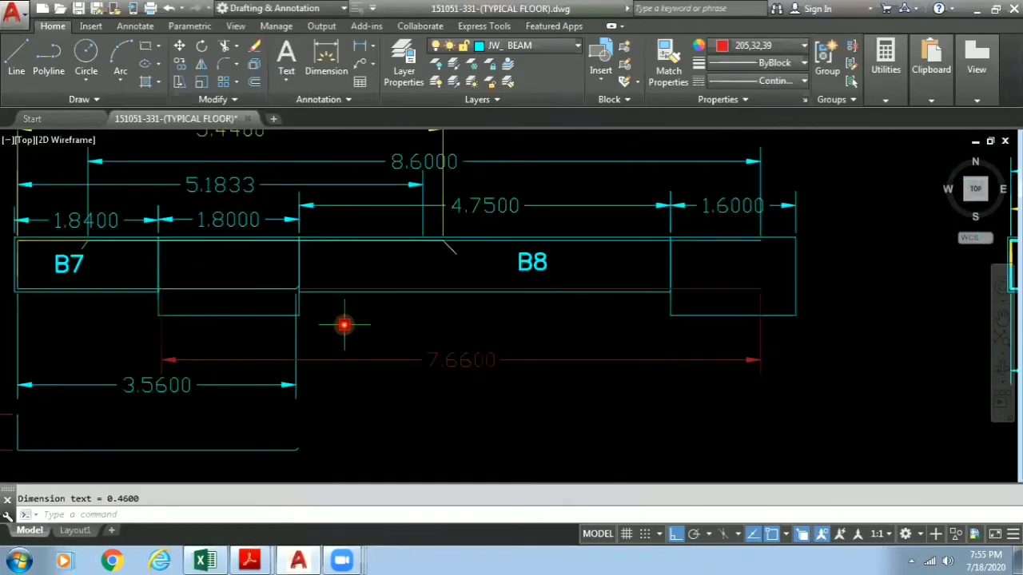
click(708, 288)
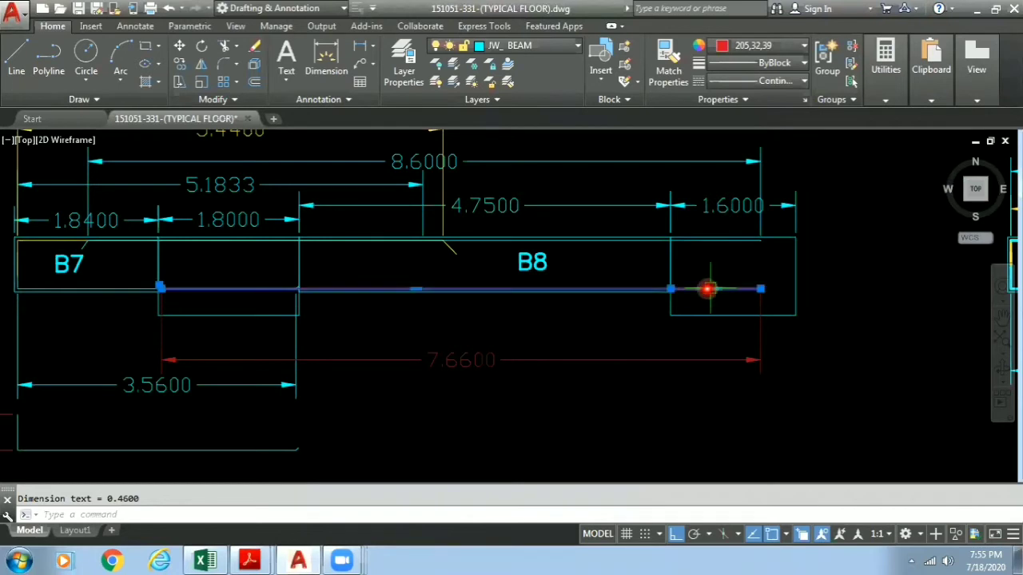
scroll(634, 338, up, 2)
scroll(268, 322, up, 2)
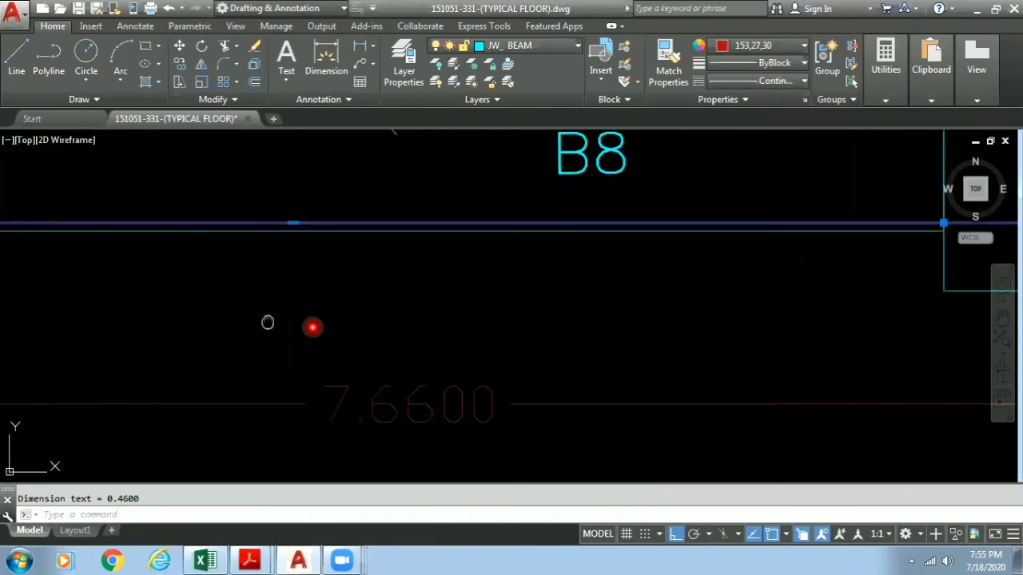
scroll(268, 322, down, 3)
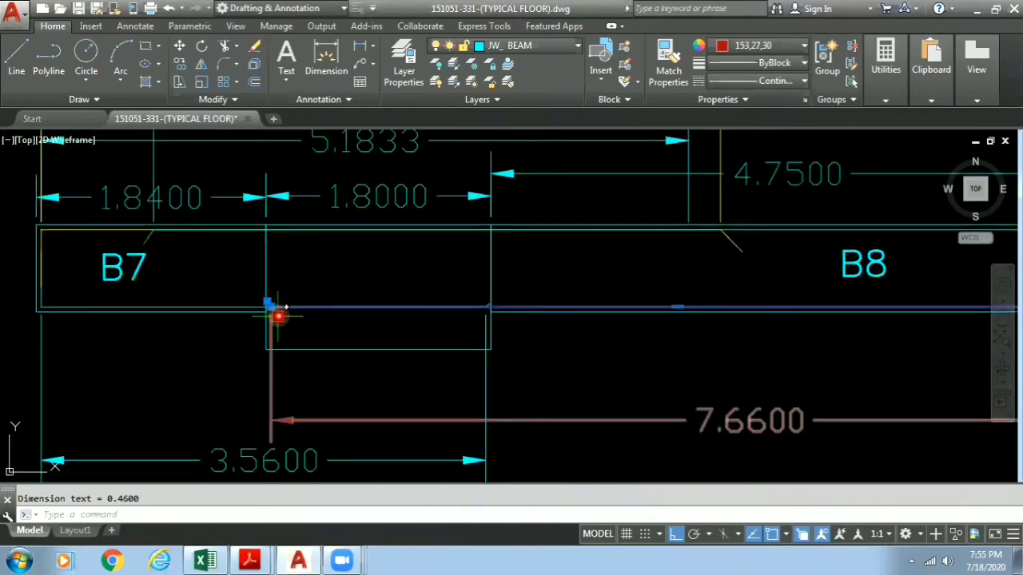
middle_drag(741, 355, 342, 357)
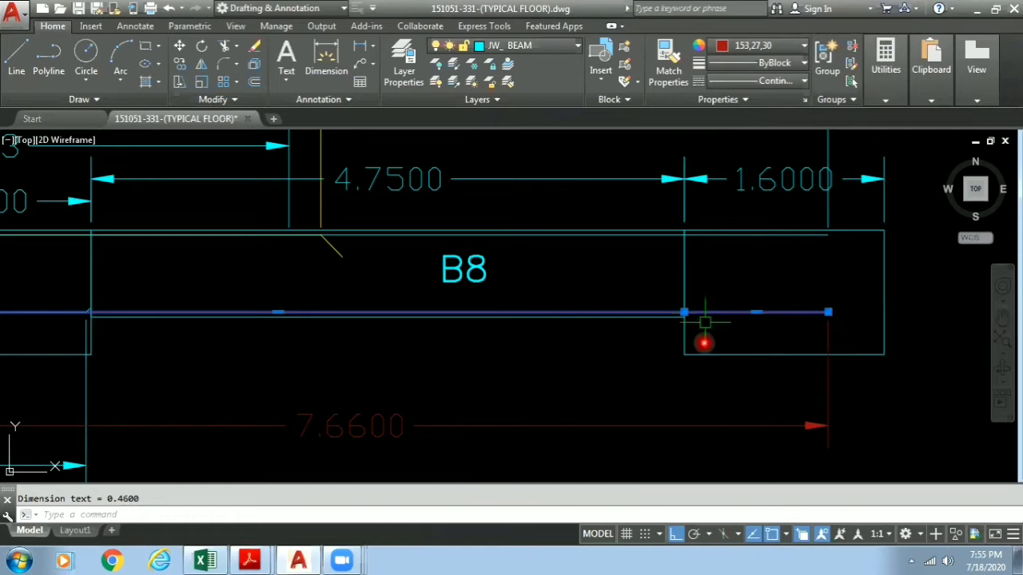
scroll(427, 427, down, 2)
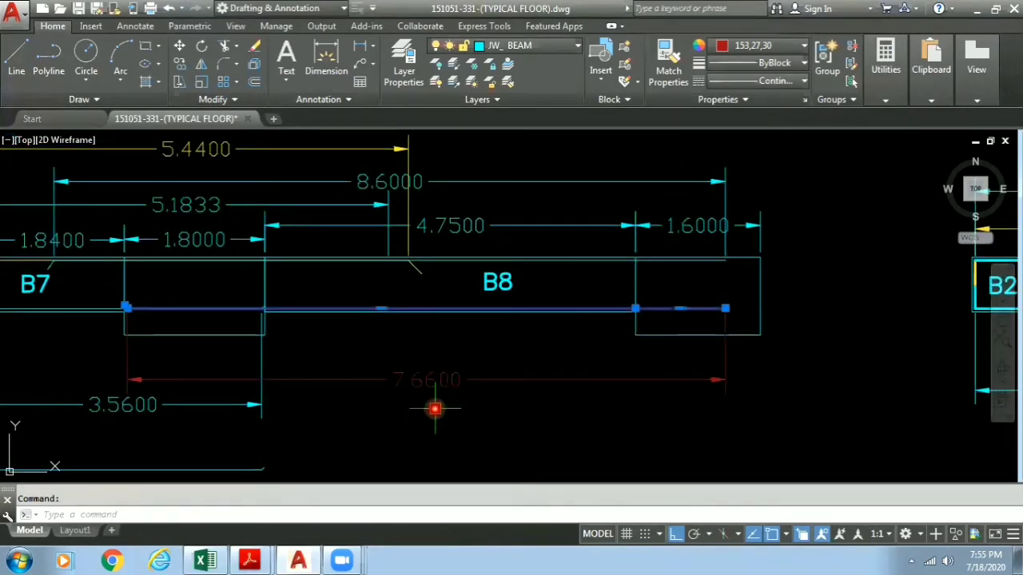
- Switch to the BBS beam workbook in Excel and inspect the a, b and c length formulas of the Main bar bottom B8 row
click(206, 560)
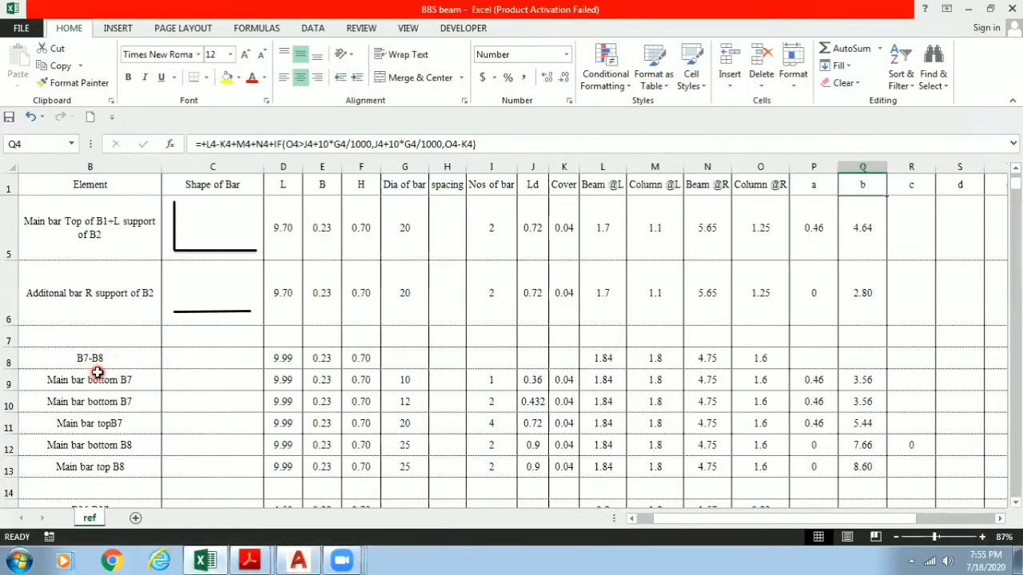
scroll(99, 374, down, 1)
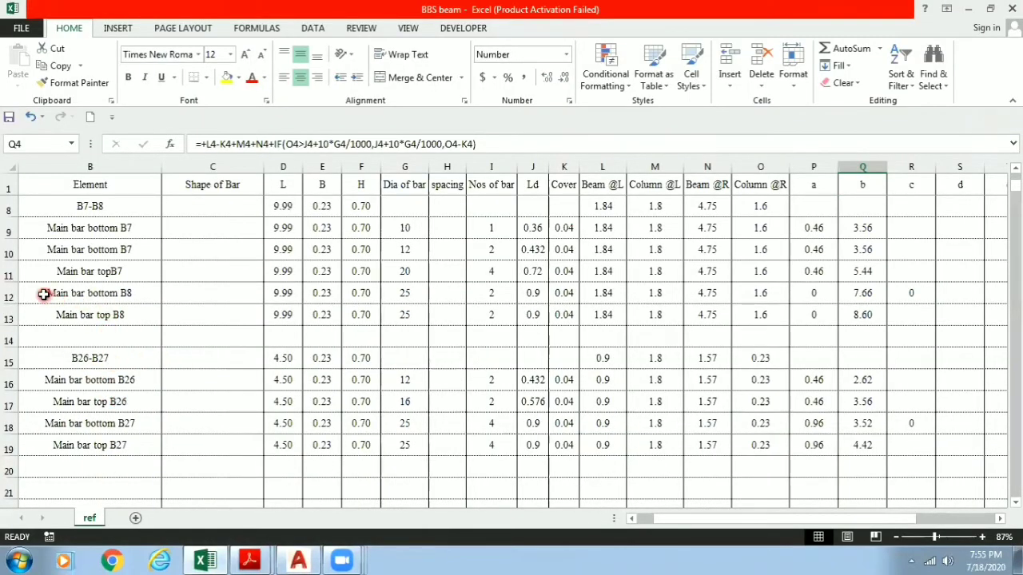
click(130, 294)
click(10, 295)
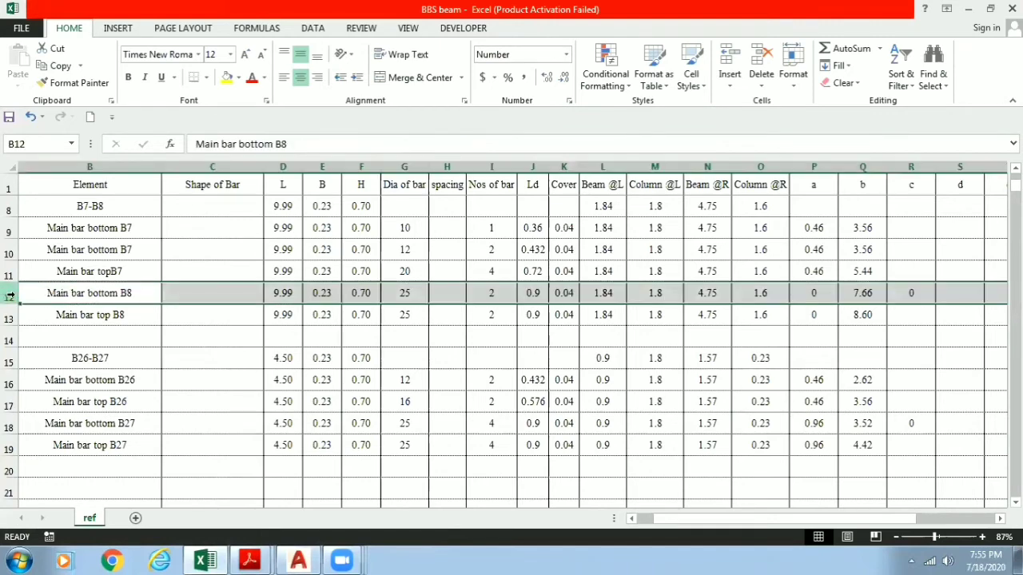
click(855, 292)
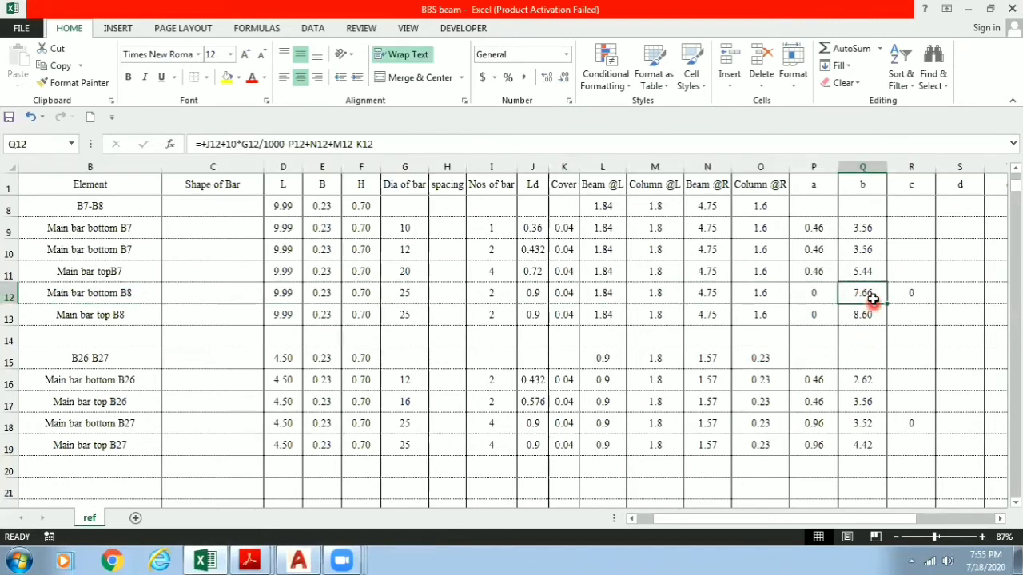
click(824, 295)
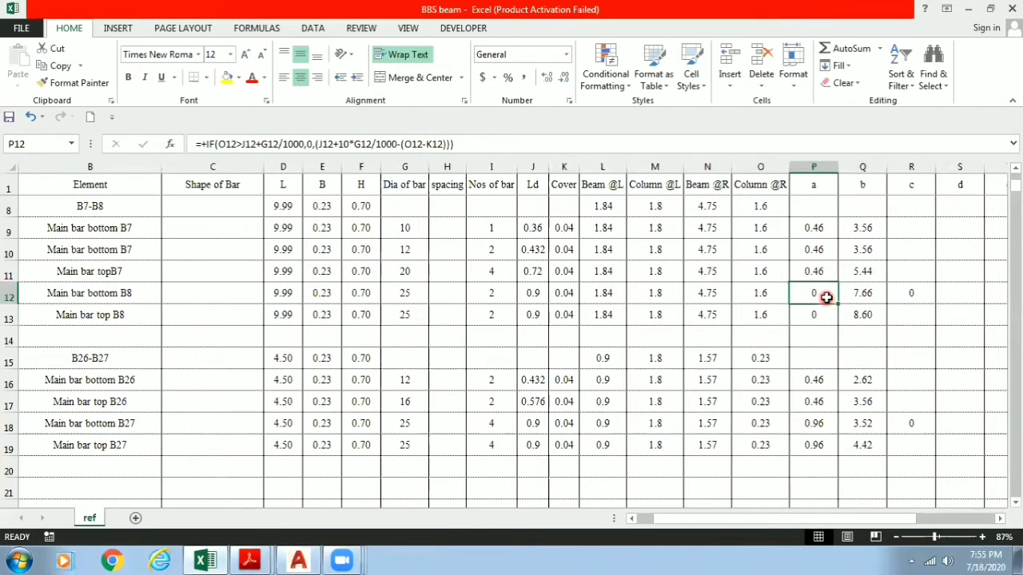
click(905, 294)
click(874, 297)
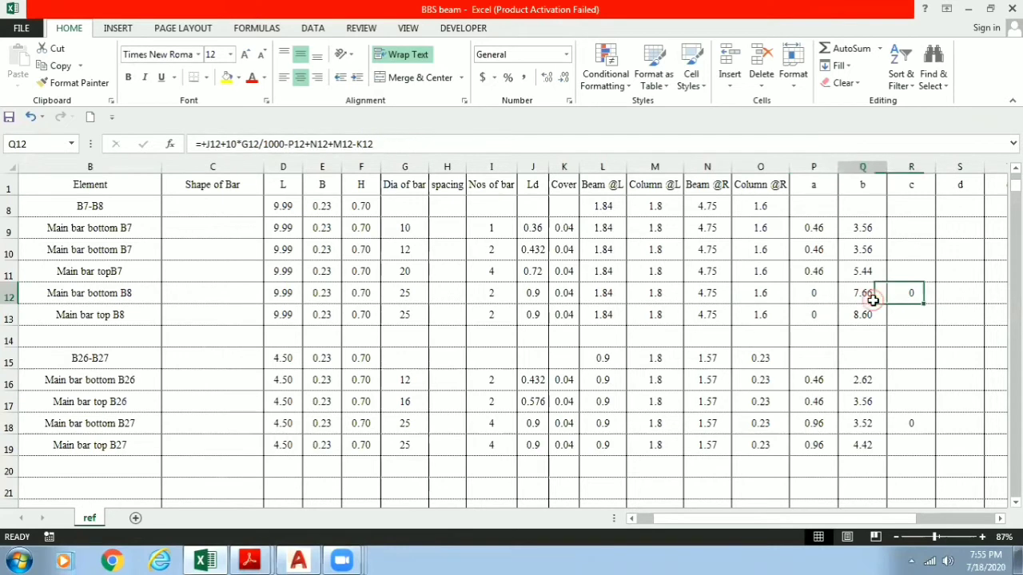
click(815, 293)
click(911, 294)
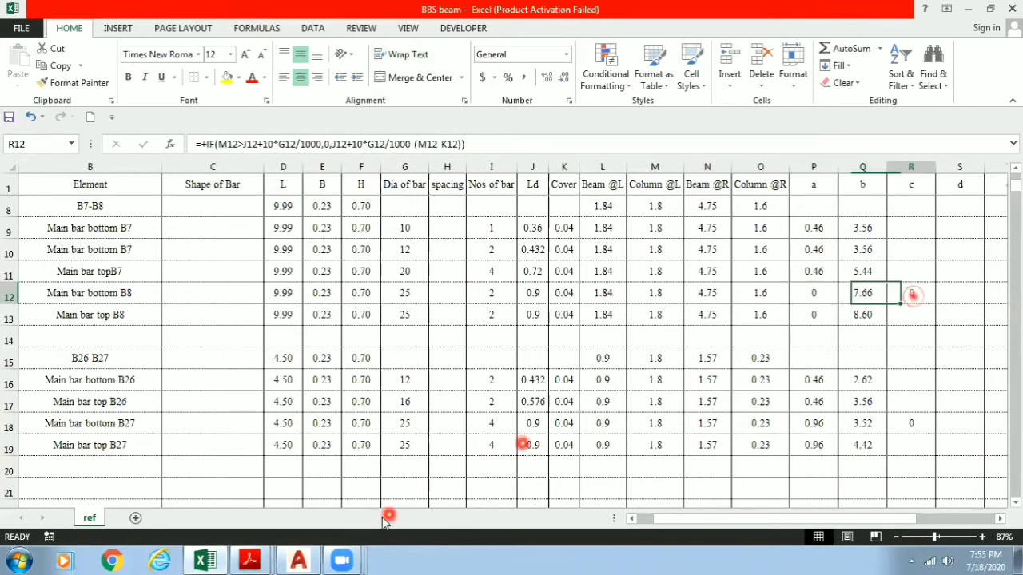
- Switch to AutoCAD, compare the B8 bottom bar with its overall length dimension in the B7-B8 elevation, and clear the selection
click(298, 561)
scroll(447, 336, down, 2)
scroll(436, 388, up, 2)
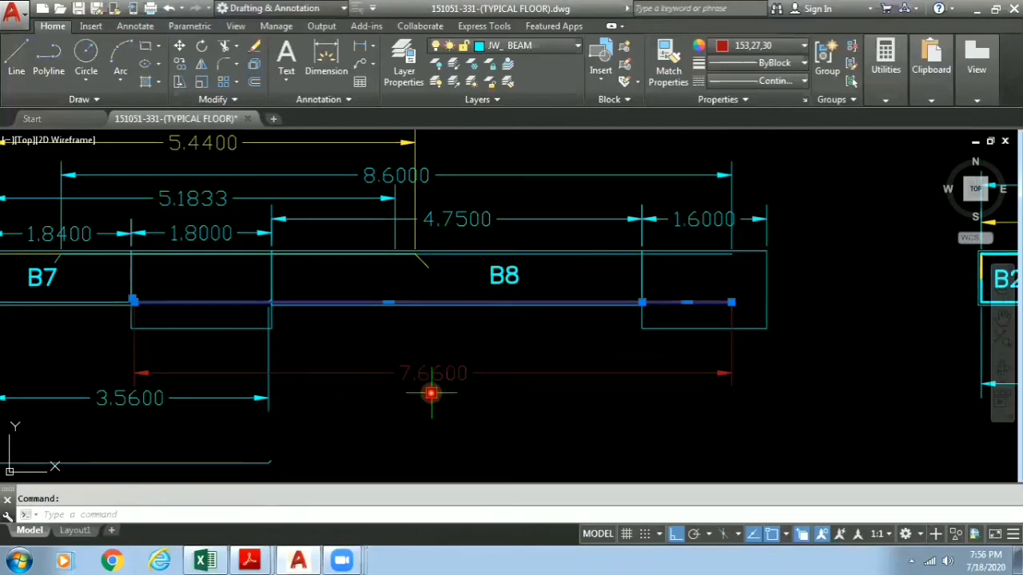
click(441, 303)
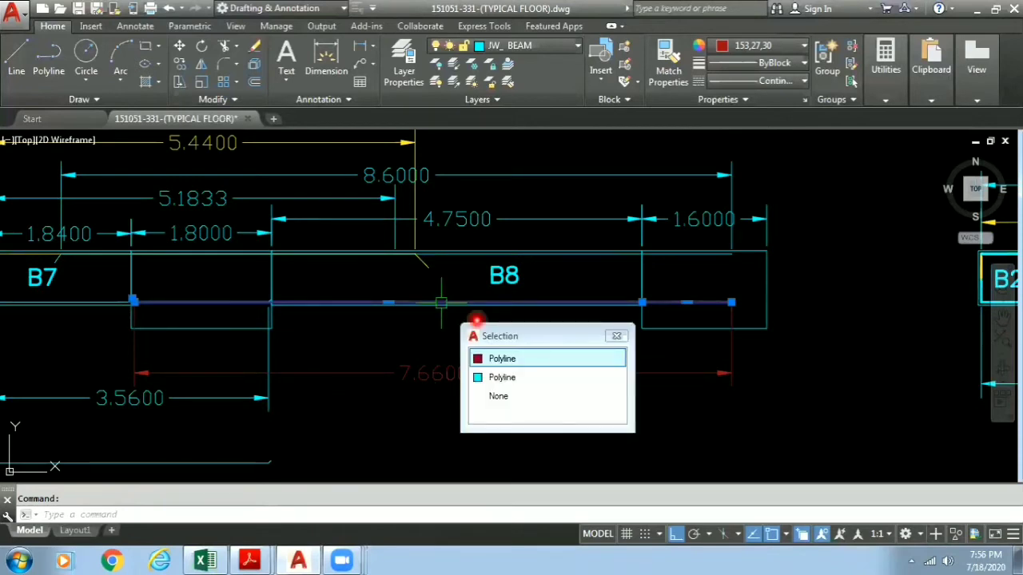
click(616, 337)
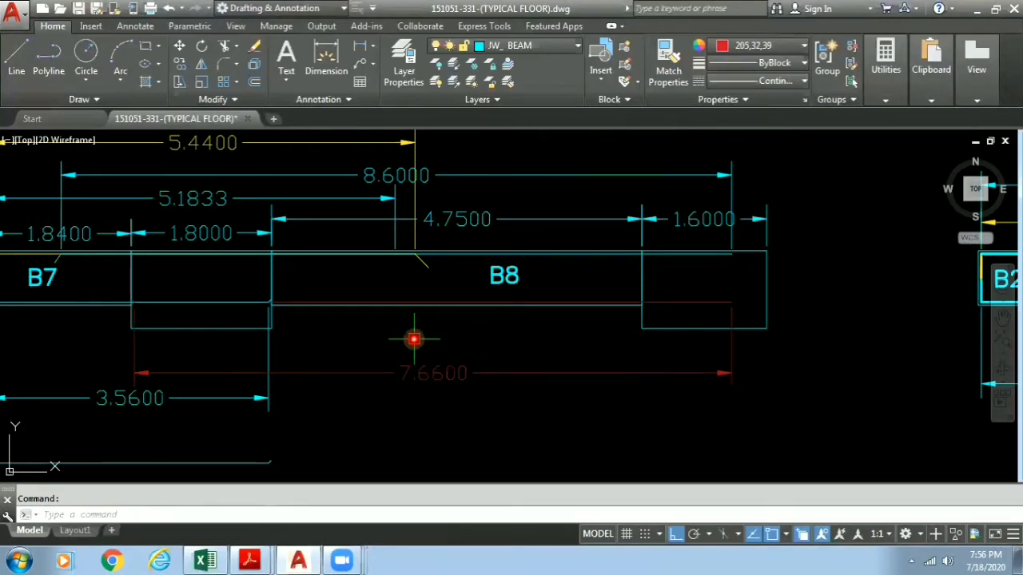
middle_drag(333, 277, 422, 280)
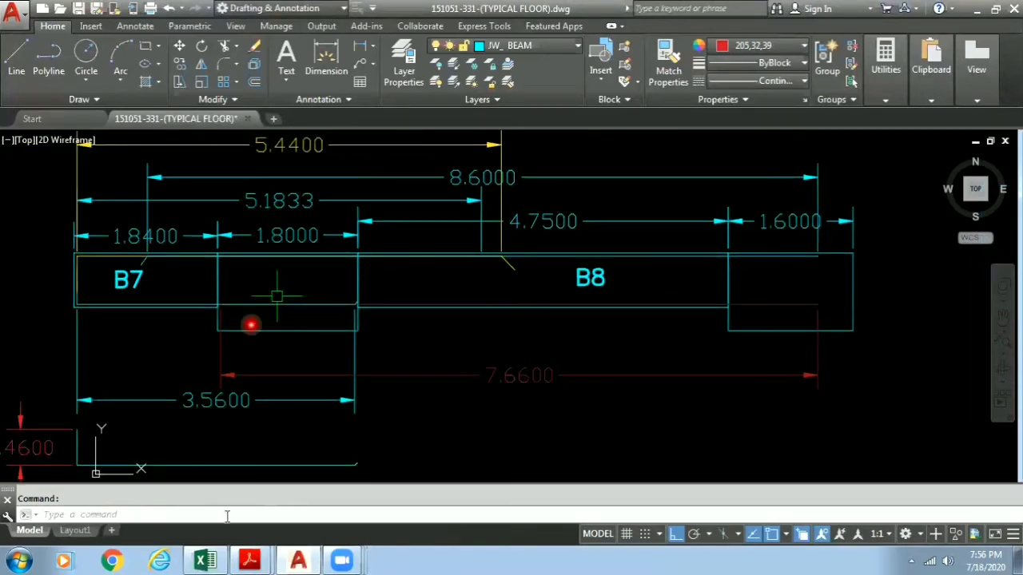
key(Escape)
- Read the B7 and B8 top reinforcement in the Acrobat Reader schedule, and examine the bent B7 top bar in the AutoCAD elevation
mouse_move(249, 559)
click(258, 506)
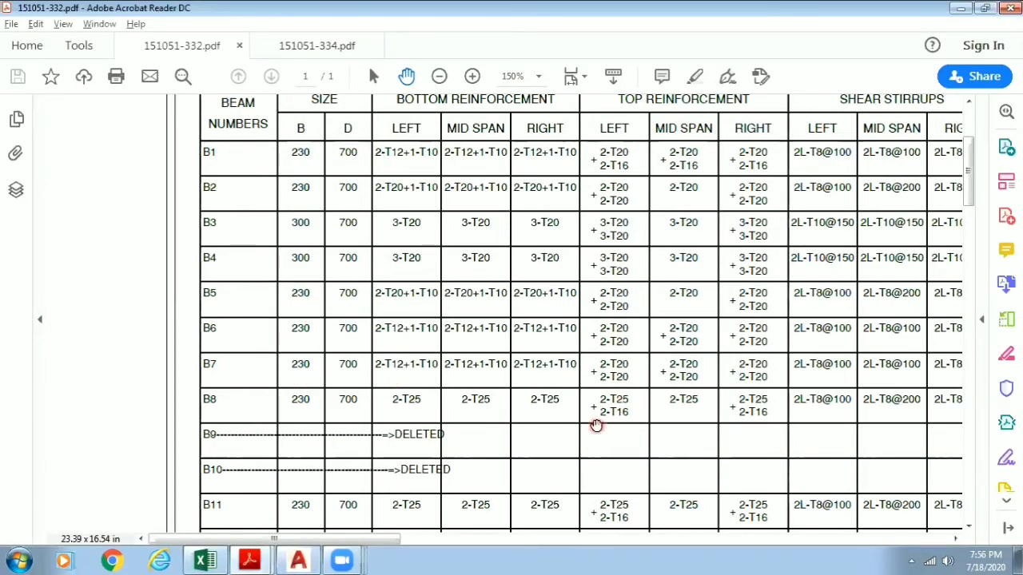
click(297, 559)
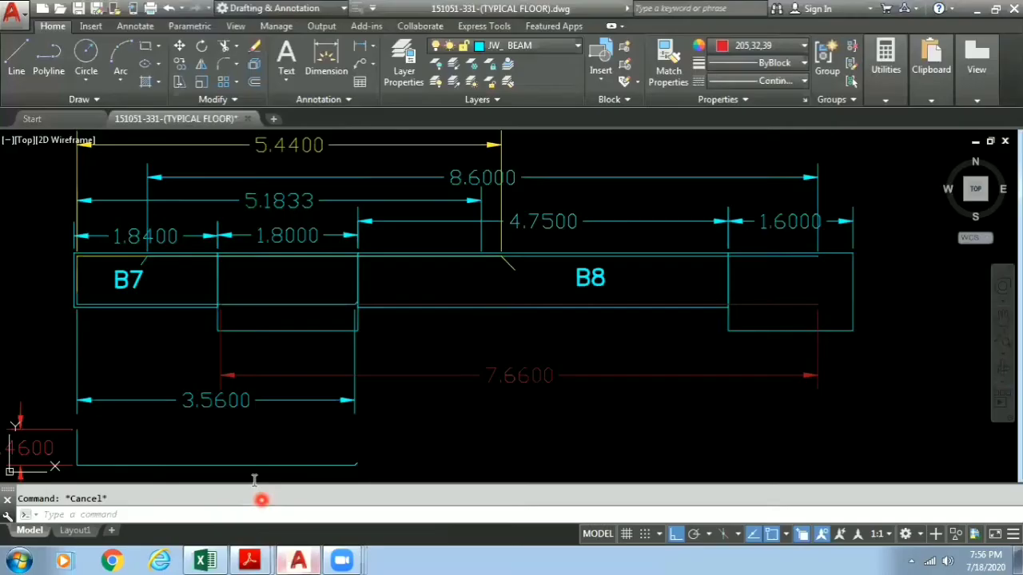
scroll(232, 255, up, 3)
middle_drag(57, 261, 352, 316)
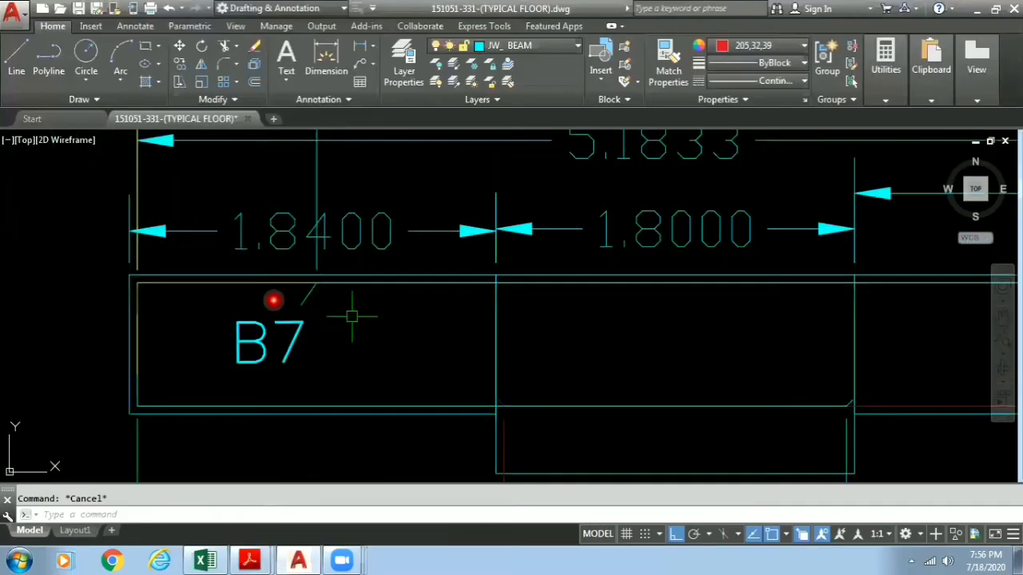
scroll(274, 300, down, 2)
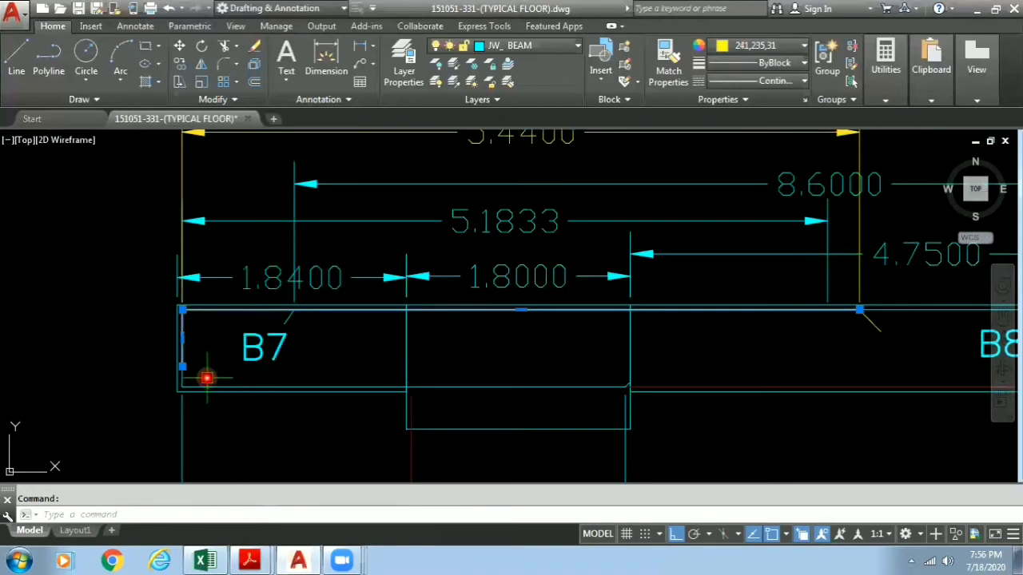
click(176, 373)
scroll(176, 372, up, 2)
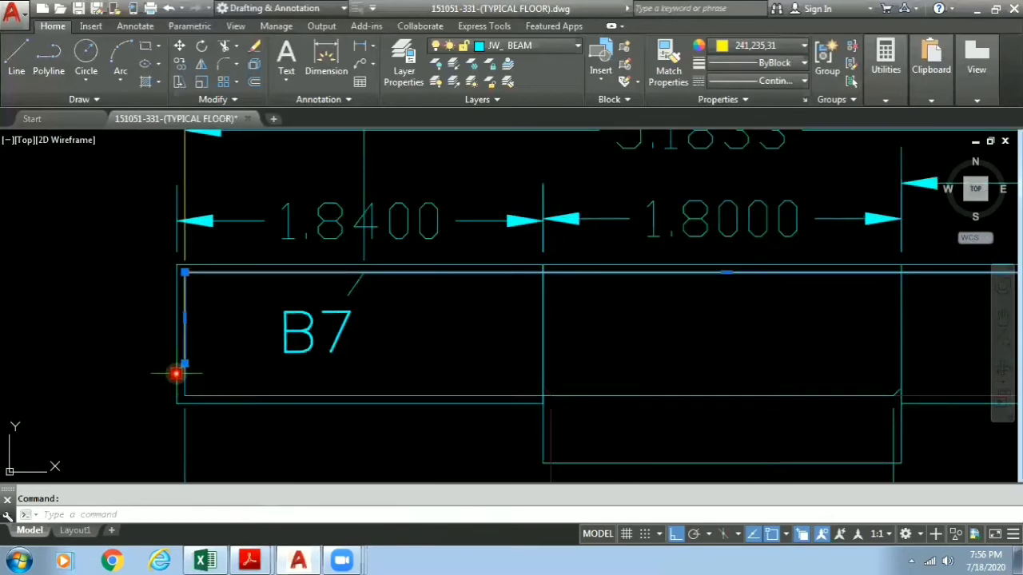
scroll(490, 297, down, 2)
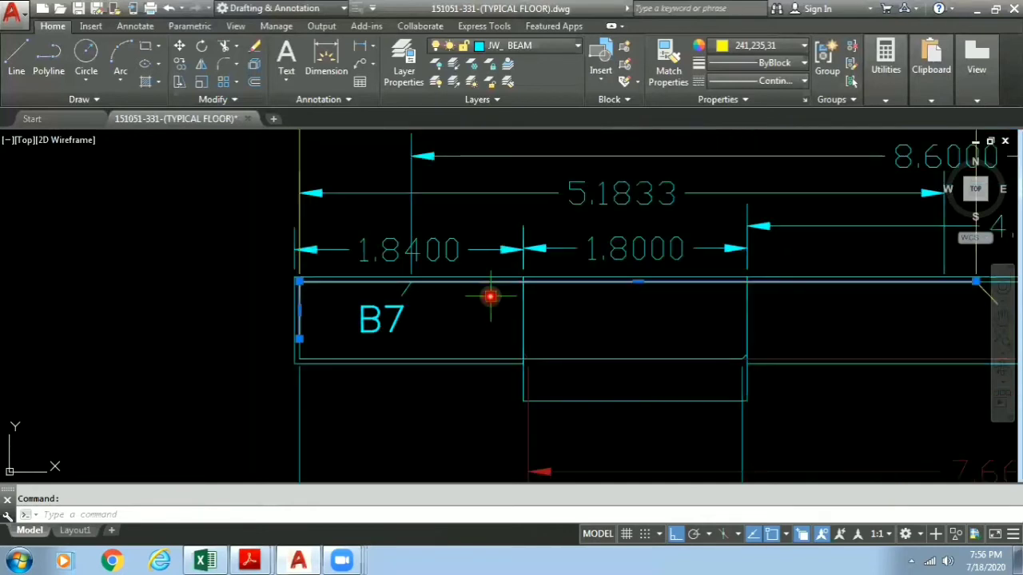
middle_drag(746, 303, 541, 313)
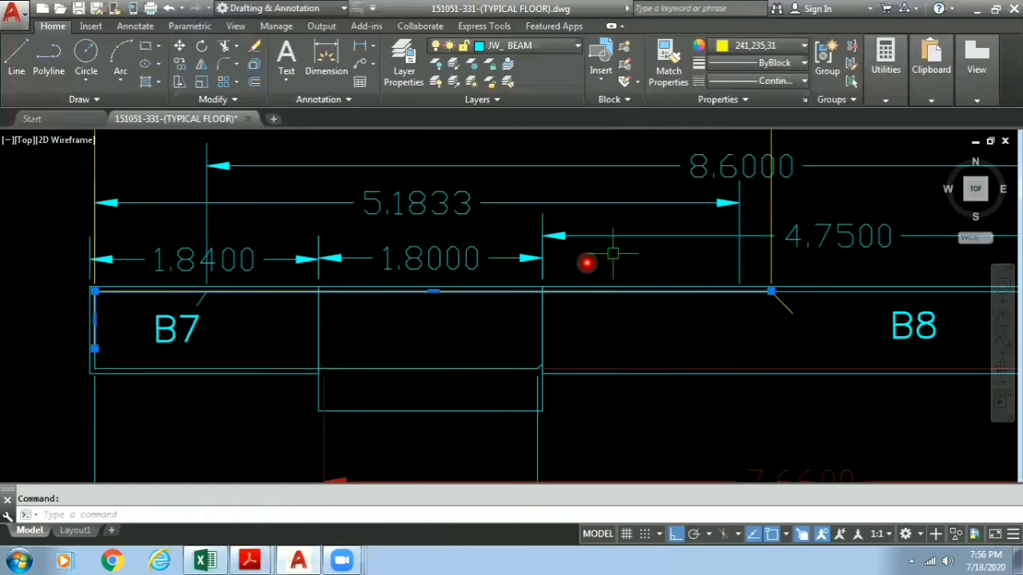
- Examine the top bar lap, right support length and LD requirements in the beam with adjoining cantilever one side detail
scroll(654, 317, down, 4)
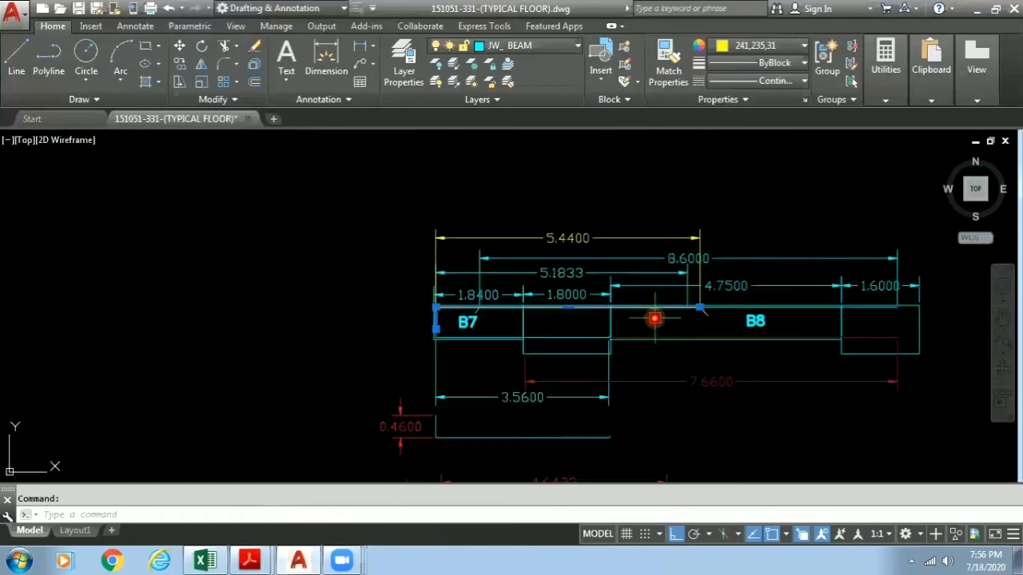
scroll(727, 338, down, 4)
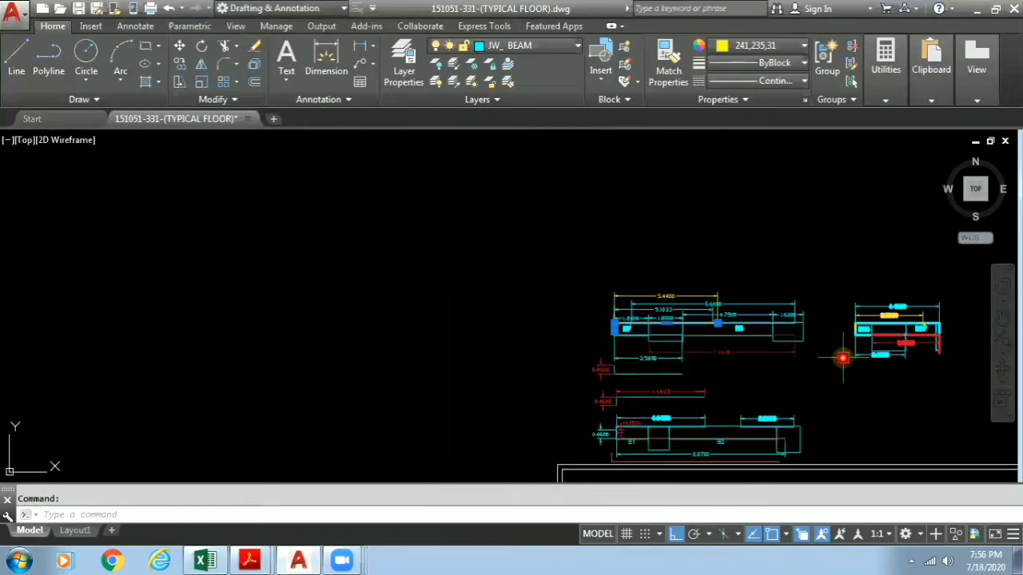
middle_drag(842, 357, 140, 279)
scroll(692, 335, down, 4)
mouse_move(803, 367)
middle_down()
mouse_move(427, 311)
mouse_move(161, 286)
middle_up()
scroll(581, 286, up, 6)
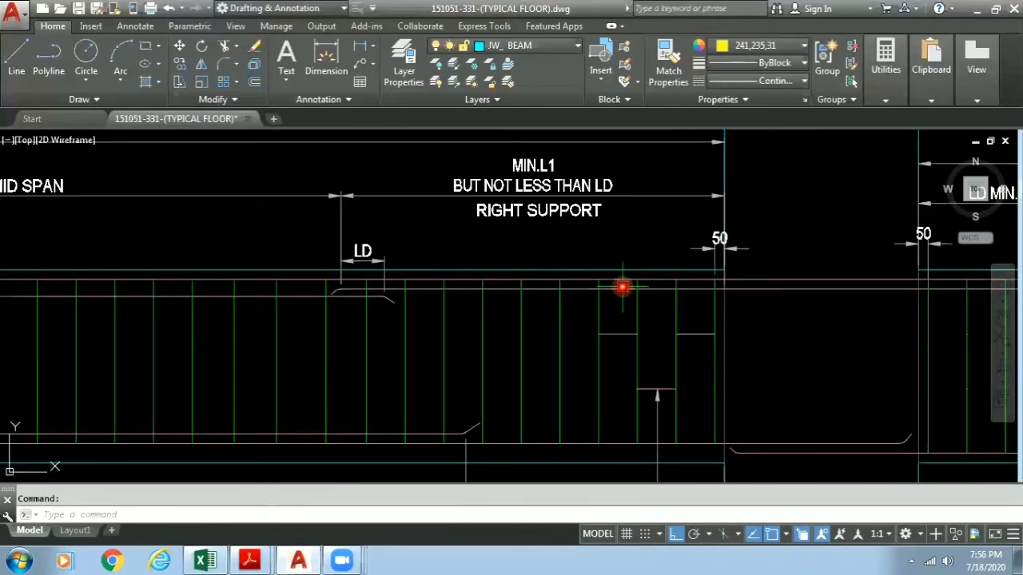
middle_drag(623, 287, 627, 317)
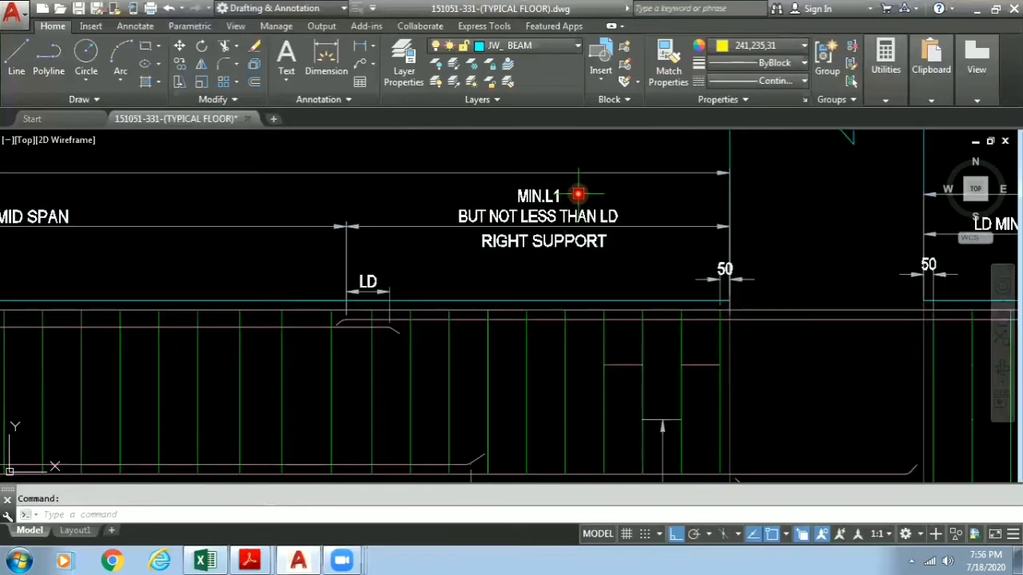
scroll(578, 194, down, 2)
middle_drag(577, 202, 461, 206)
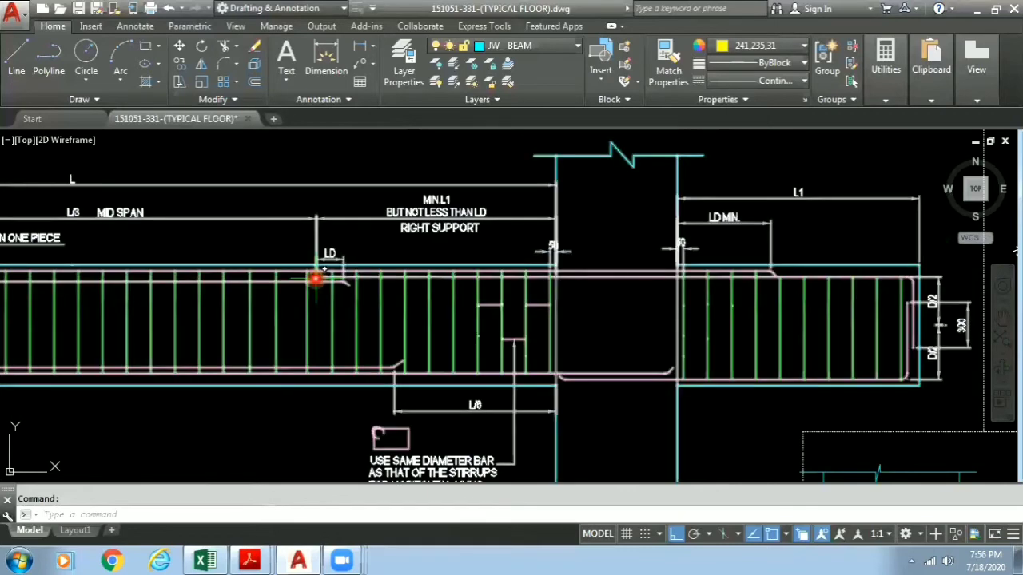
scroll(434, 214, up, 2)
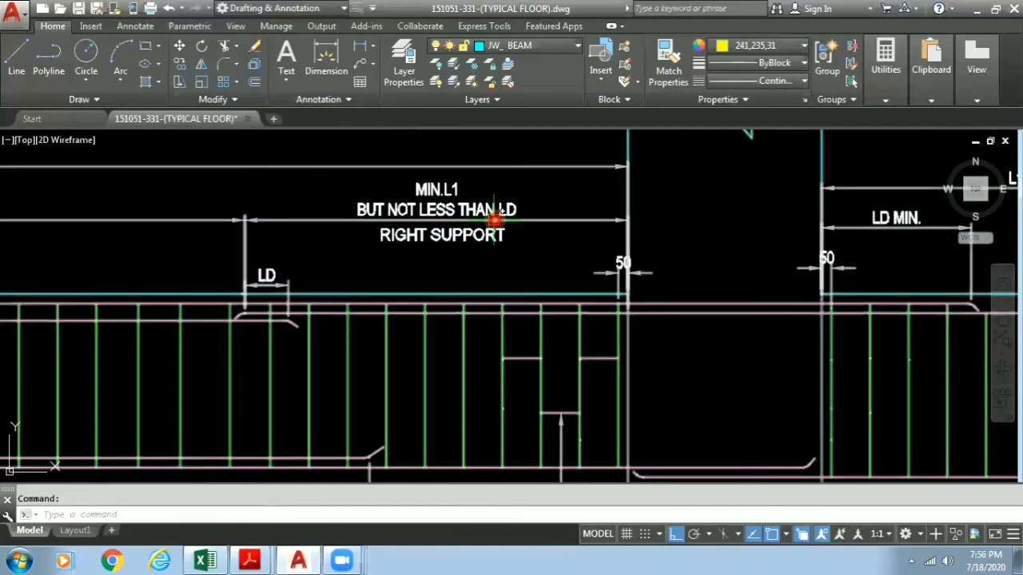
scroll(482, 255, down, 4)
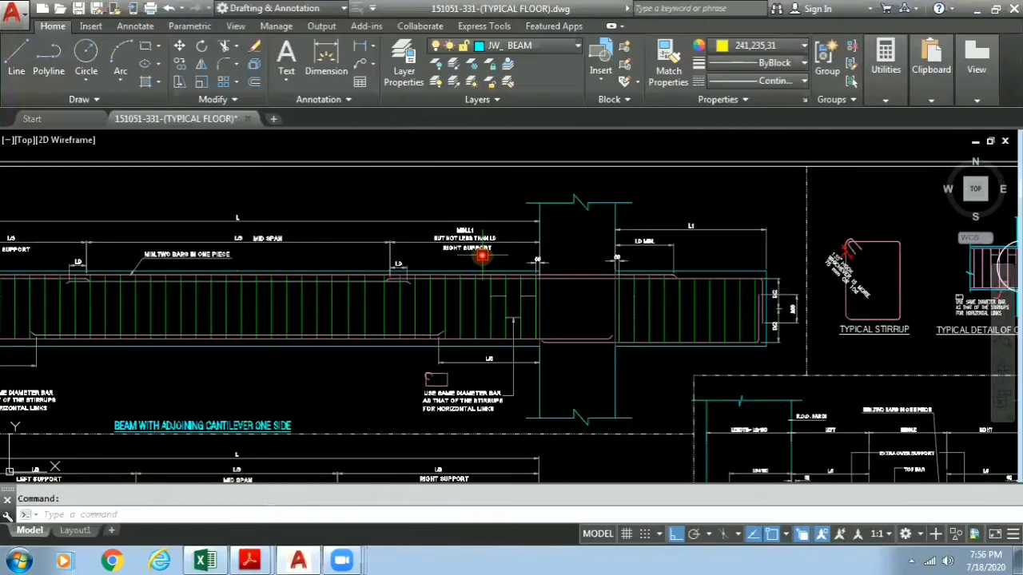
scroll(479, 255, up, 4)
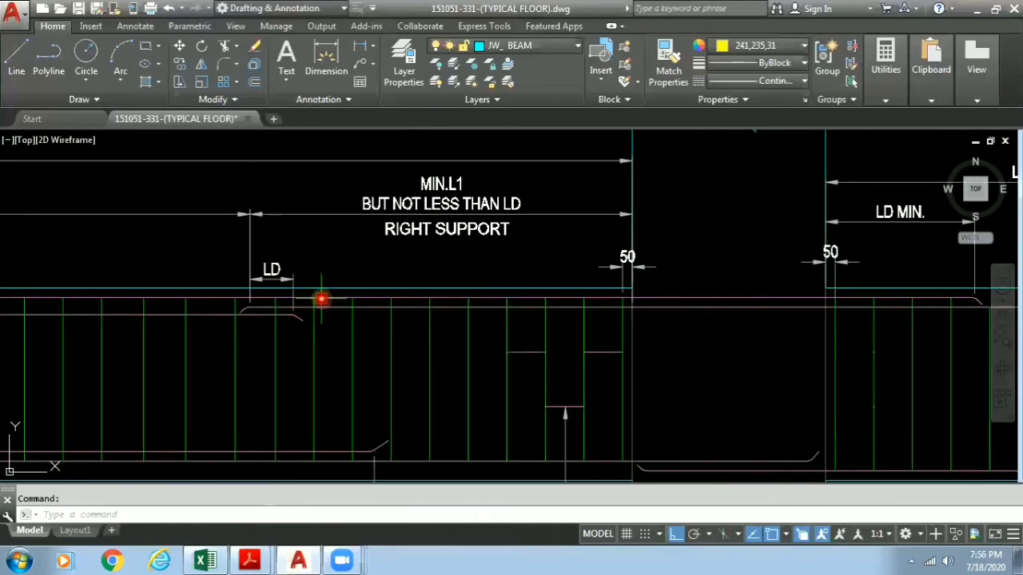
scroll(326, 298, down, 1)
middle_drag(362, 285, 457, 256)
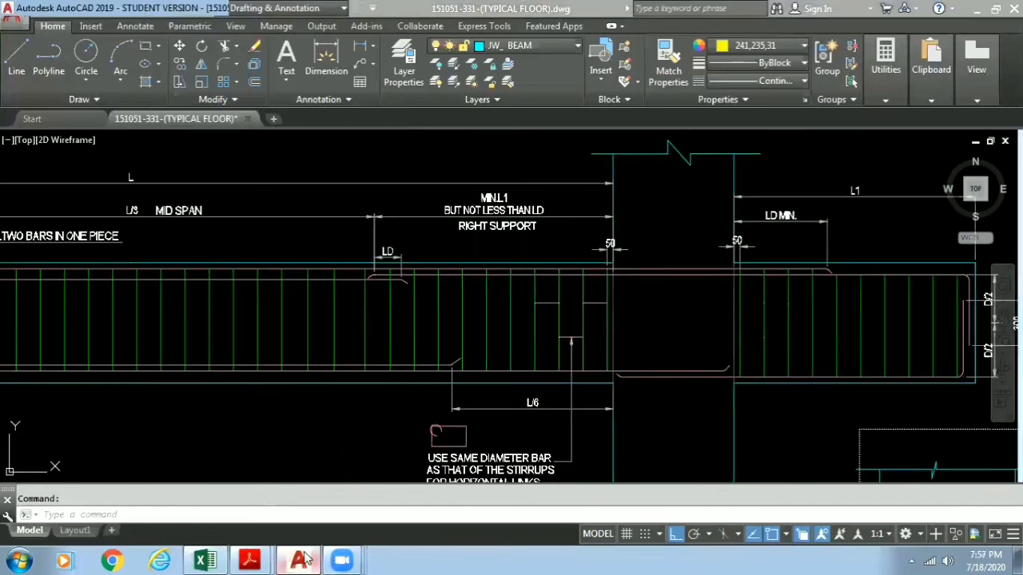
- Switch to the BBS beam workbook in Excel and inspect the a and b length formulas of the Main bar top B7 row
key(alt+Tab)
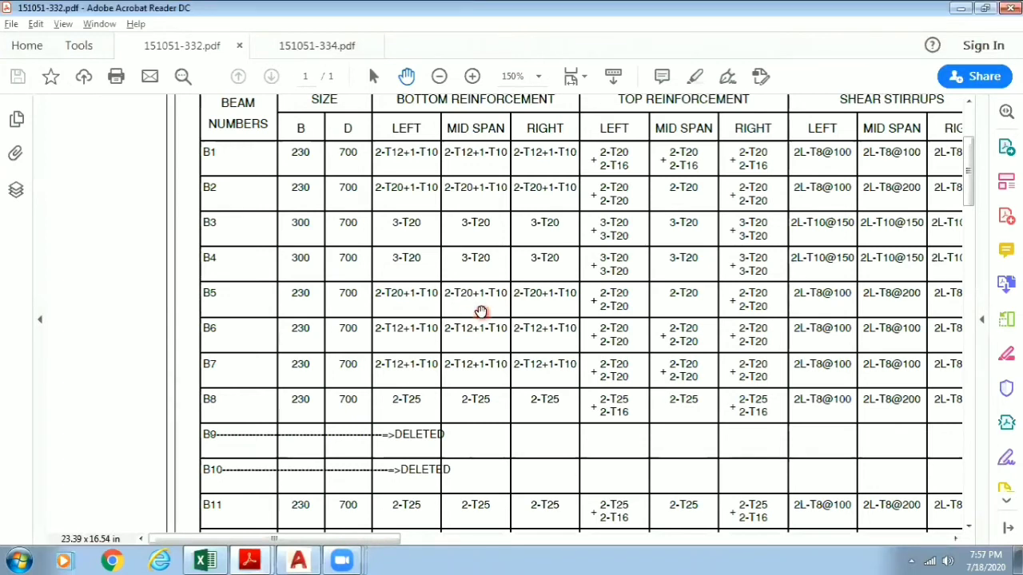
mouse_move(296, 560)
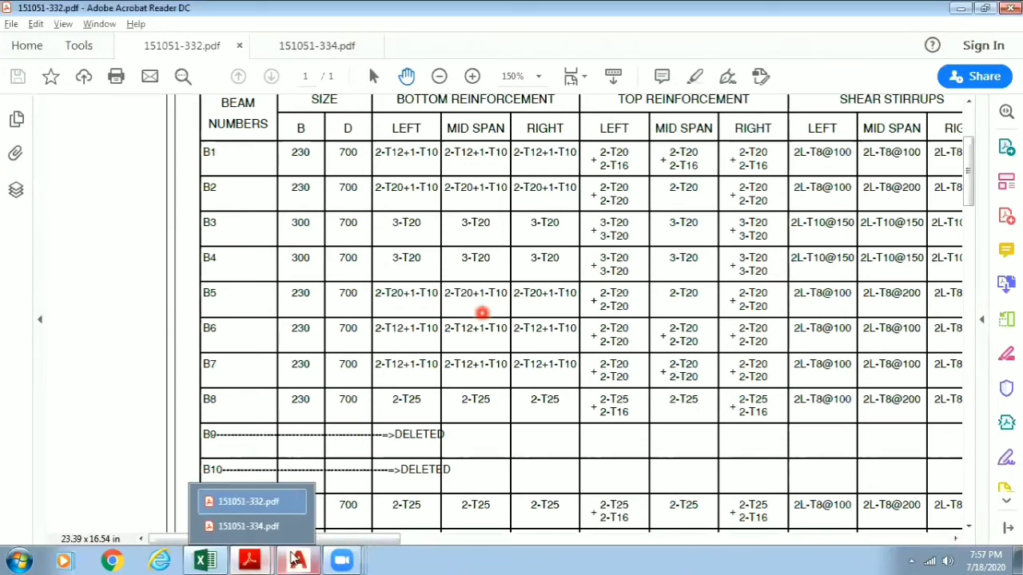
click(205, 560)
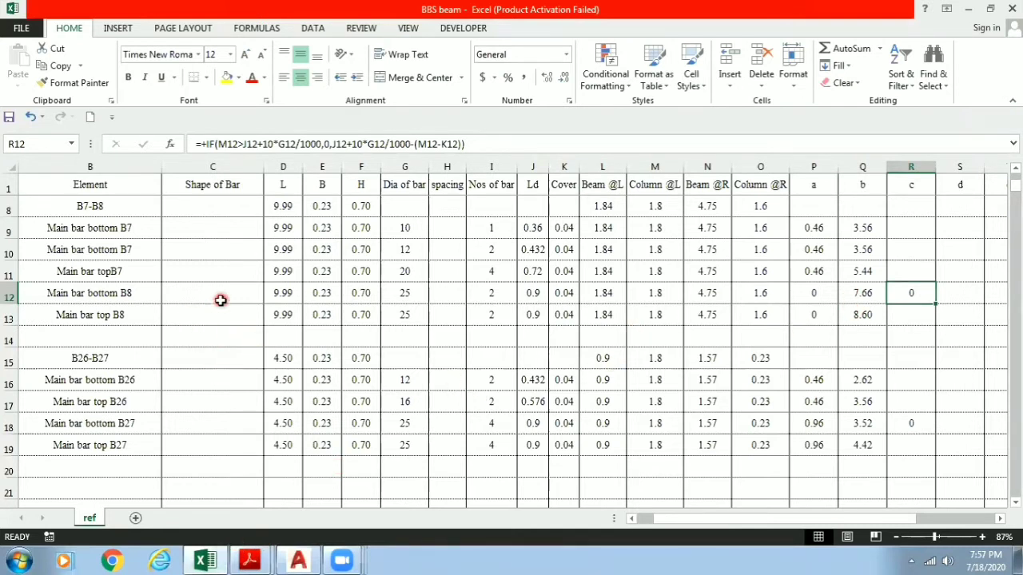
click(169, 253)
click(11, 250)
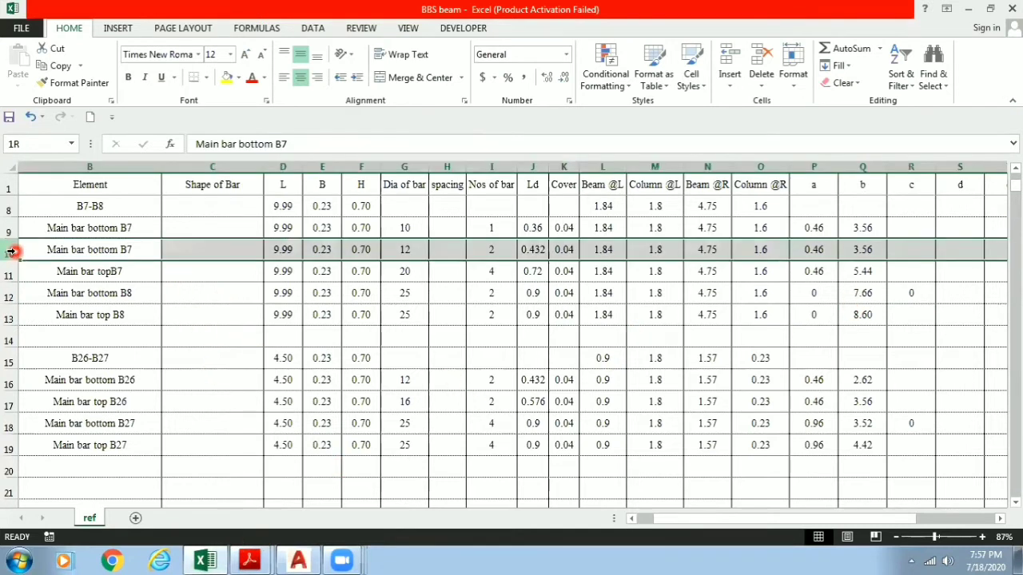
click(9, 275)
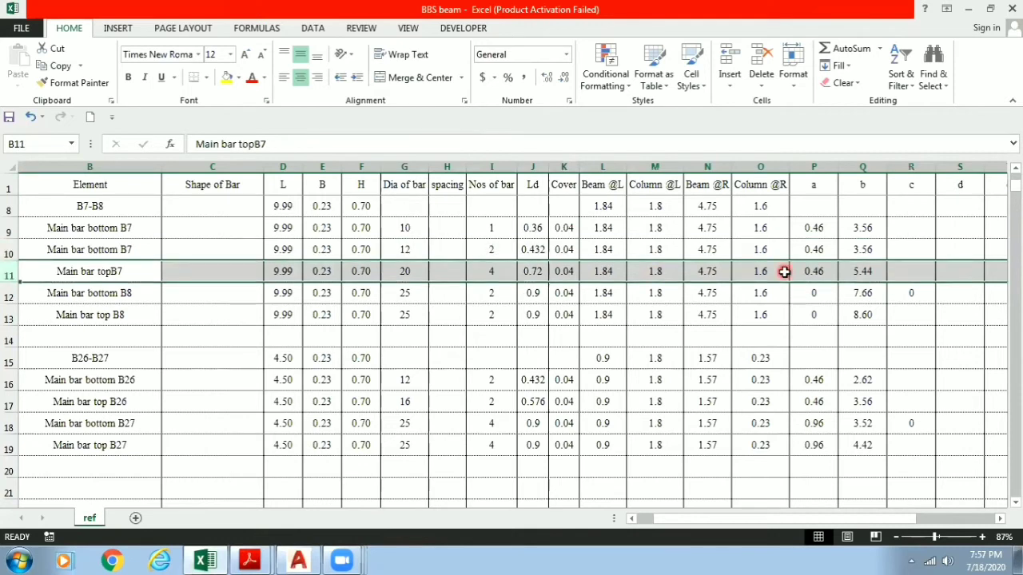
click(848, 278)
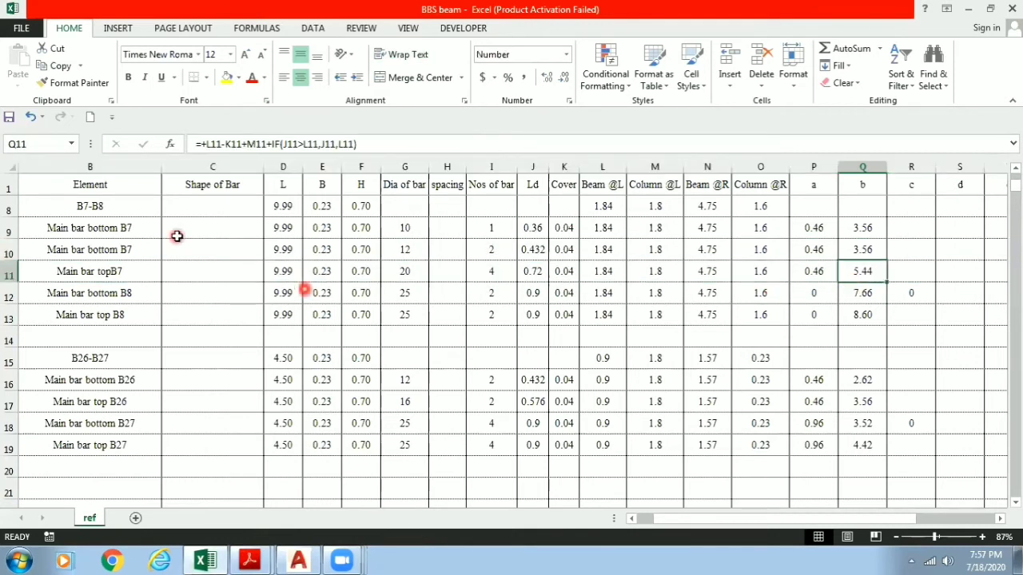
click(815, 275)
click(854, 274)
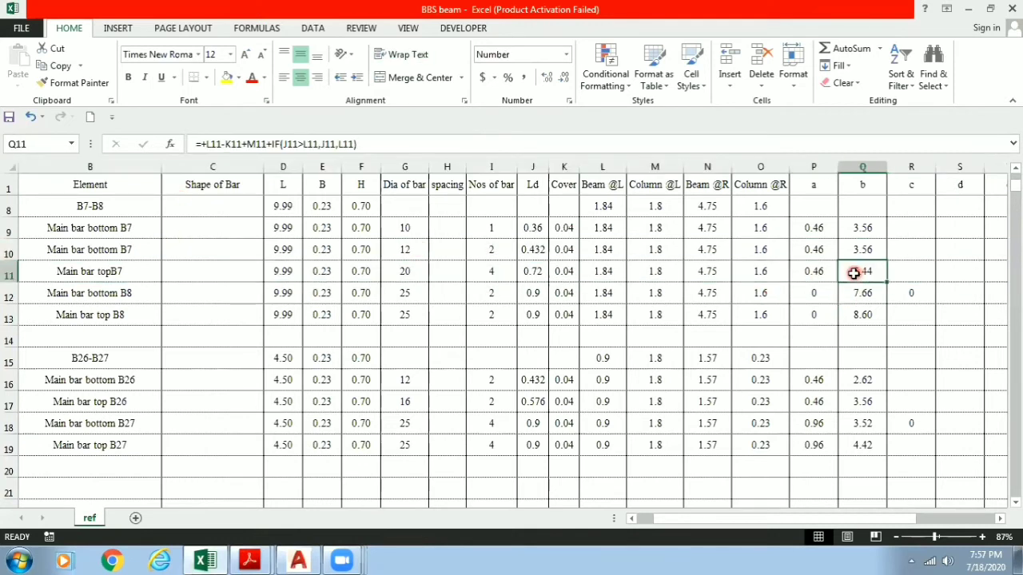
- Switch to AutoCAD, compare the B7 top bar with its overall length dimension in the B7-B8 elevation, and clear the selection
click(300, 560)
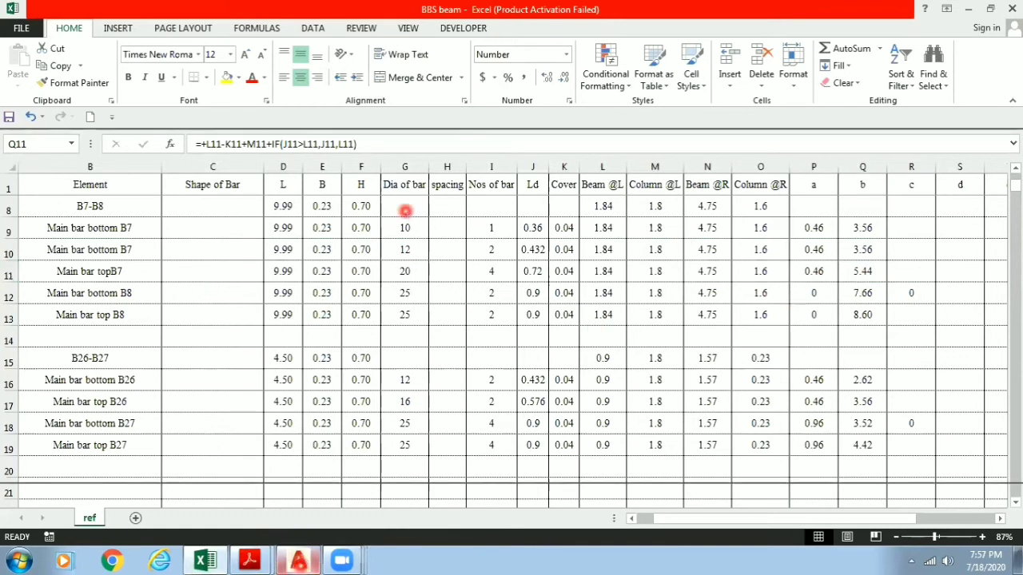
scroll(417, 314, down, 5)
scroll(417, 314, down, 3)
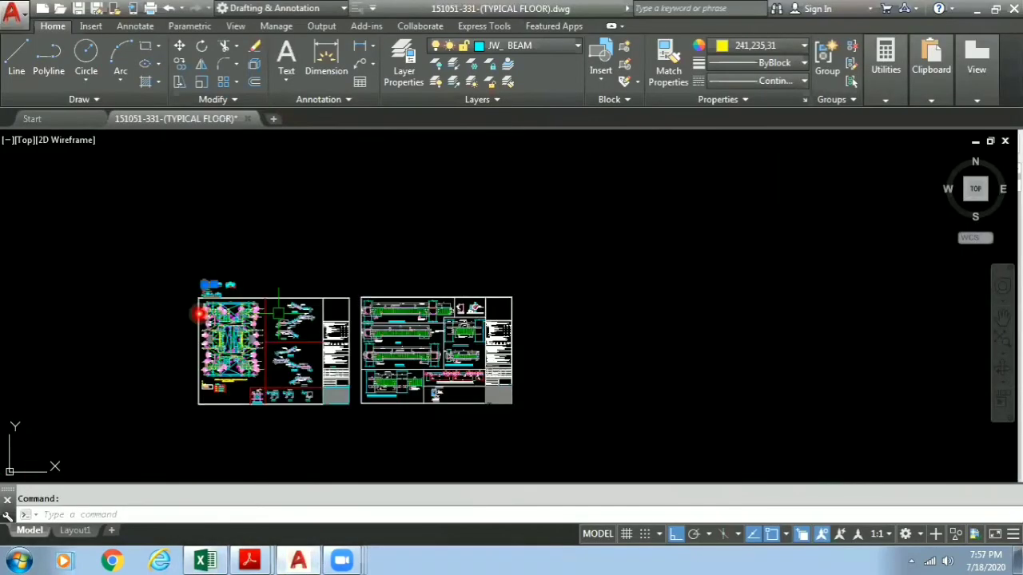
scroll(201, 313, up, 12)
middle_drag(544, 214, 459, 361)
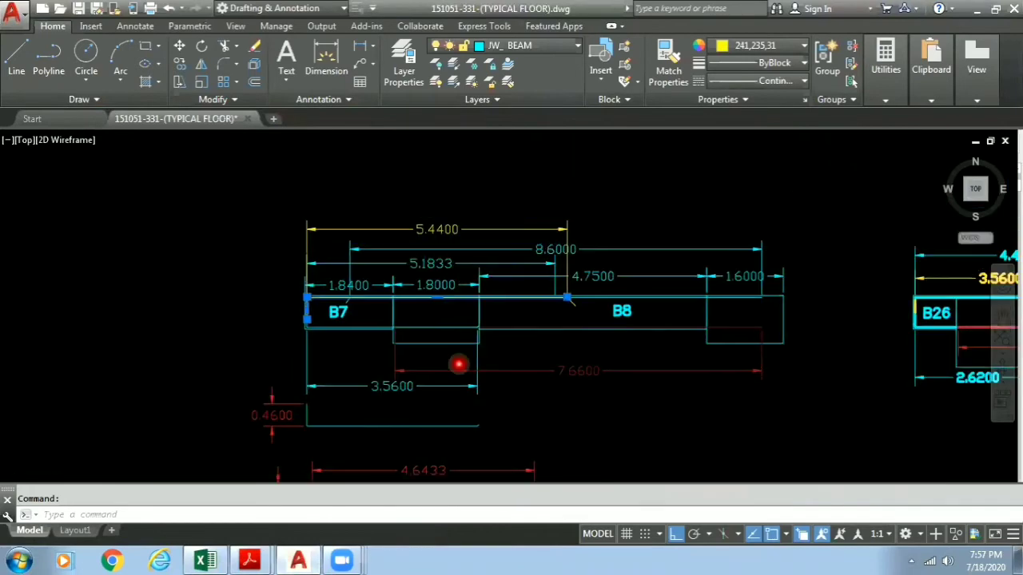
scroll(495, 336, up, 4)
key(Escape)
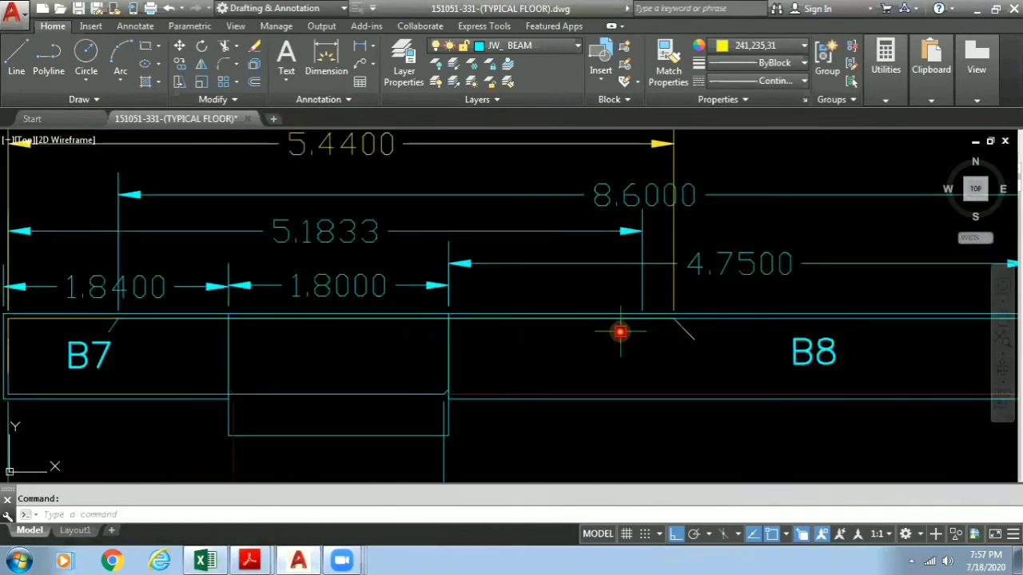
- Select the B8 top bar polyline in the elevation and check the B8 top reinforcement in 151051-332.pdf in Acrobat Reader
scroll(642, 343, down, 2)
middle_drag(642, 344, 452, 334)
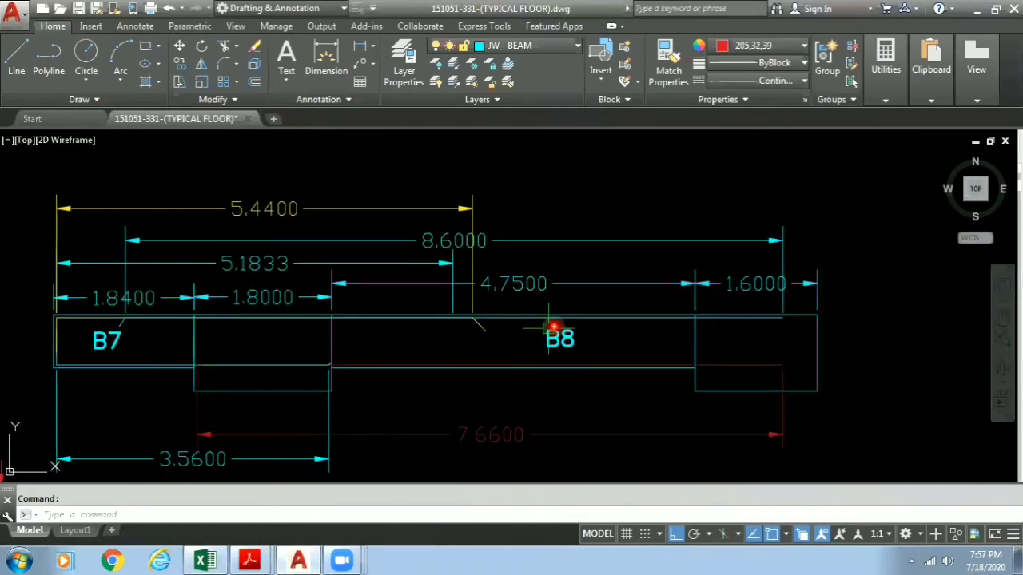
click(570, 317)
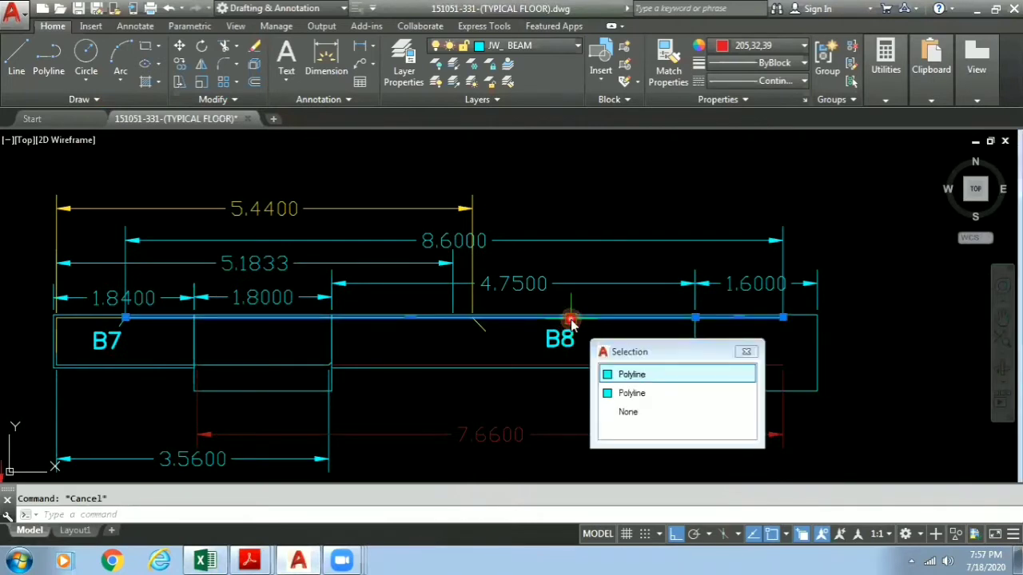
click(630, 376)
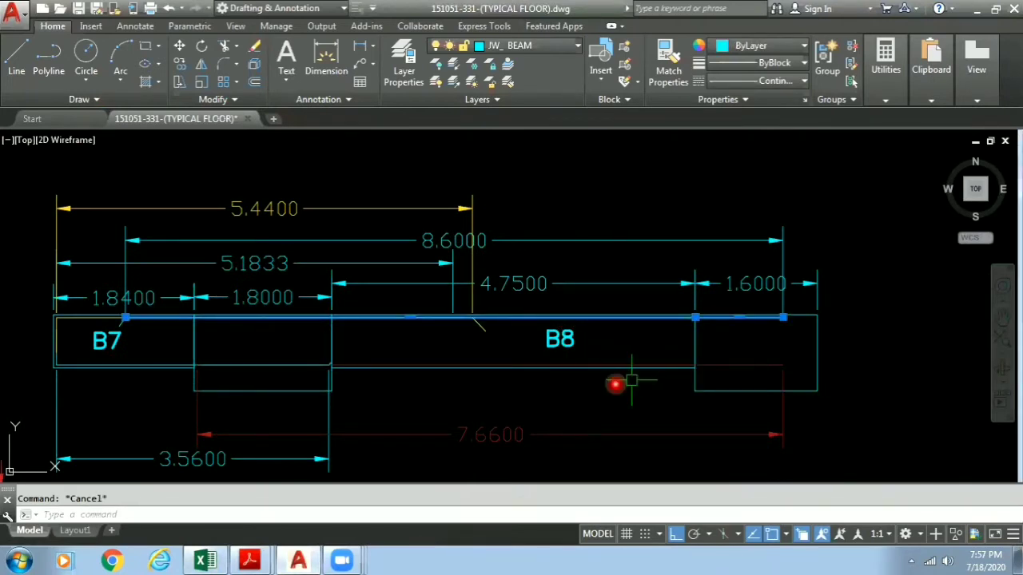
mouse_move(249, 560)
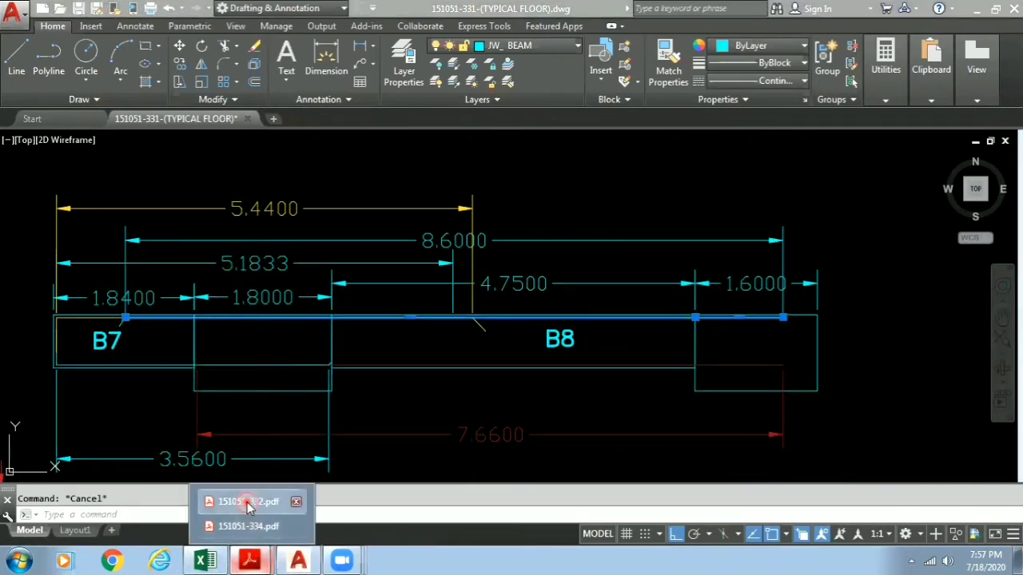
click(248, 502)
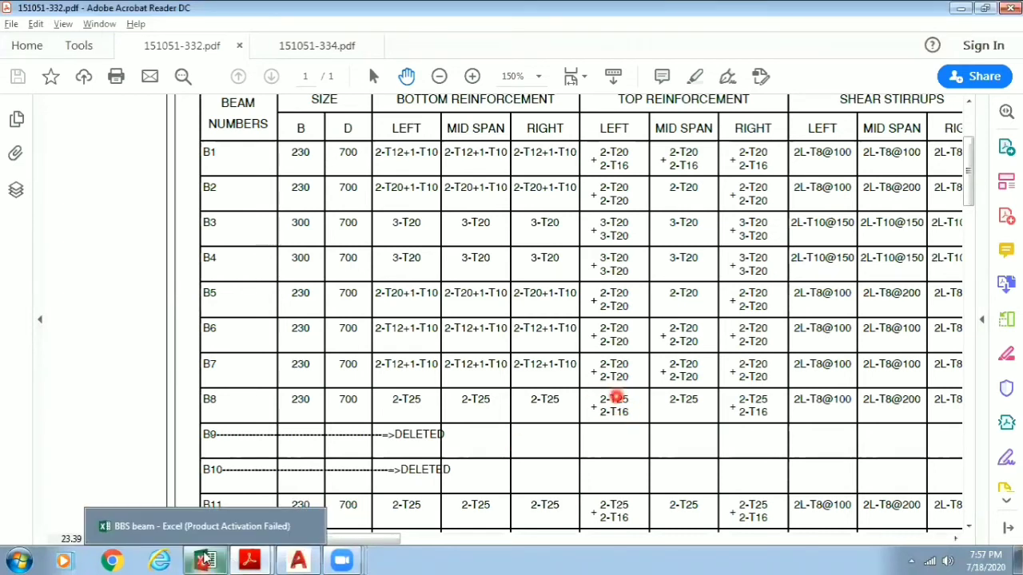
- Switch back to AutoCAD and examine where the selected B8 top bar ends in the right column and in beam B7
click(300, 562)
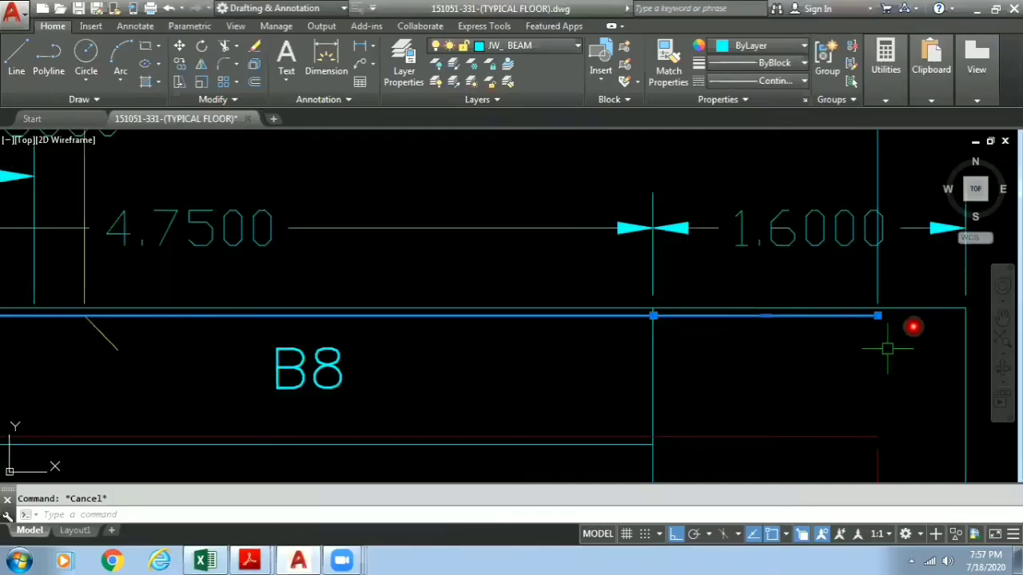
scroll(654, 355, down, 1)
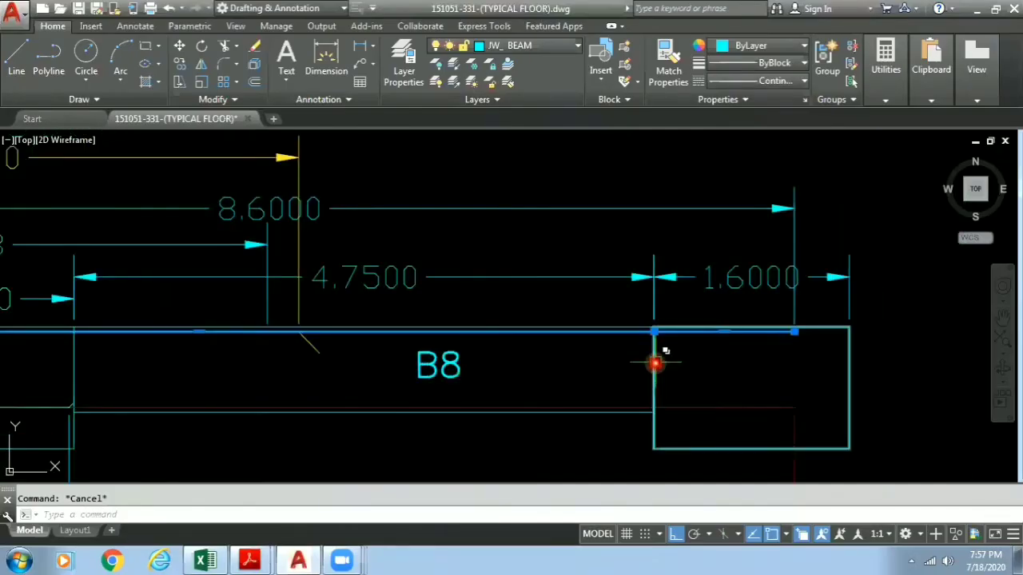
middle_drag(408, 371, 737, 325)
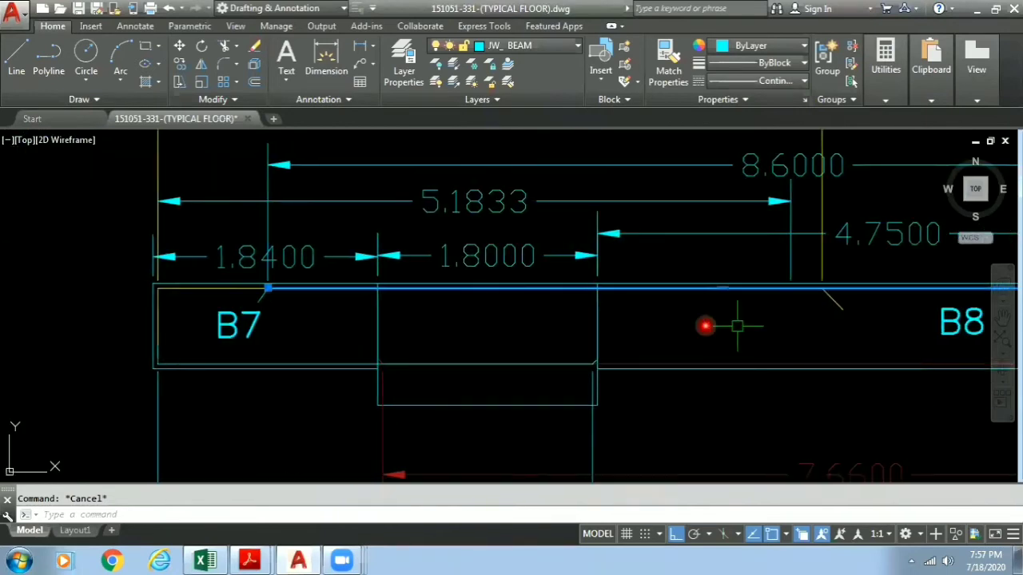
scroll(310, 319, up, 2)
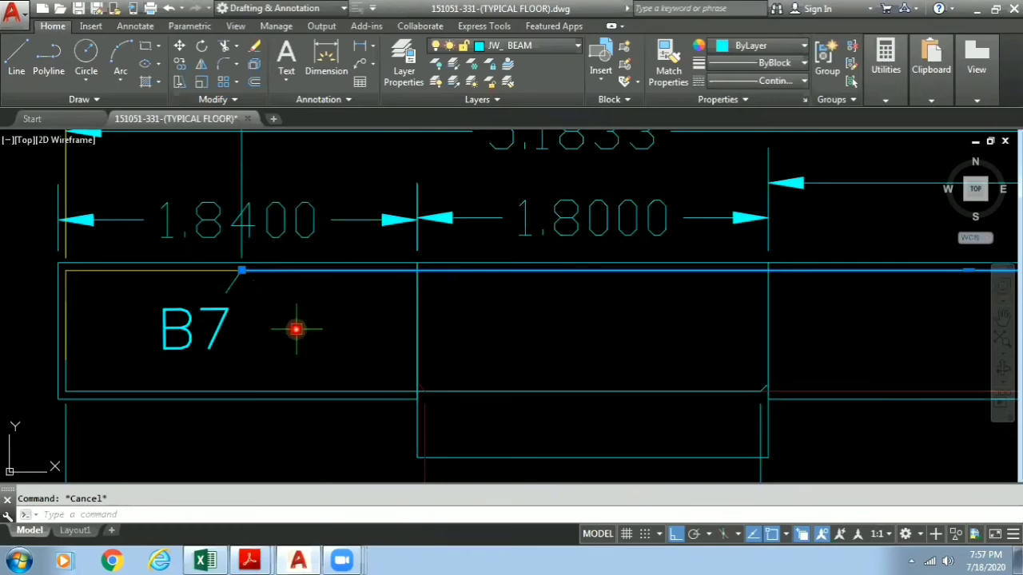
- Examine the mid-span top bars and their LD laps in the beam with adjoining cantilever one side detail
scroll(519, 308, down, 10)
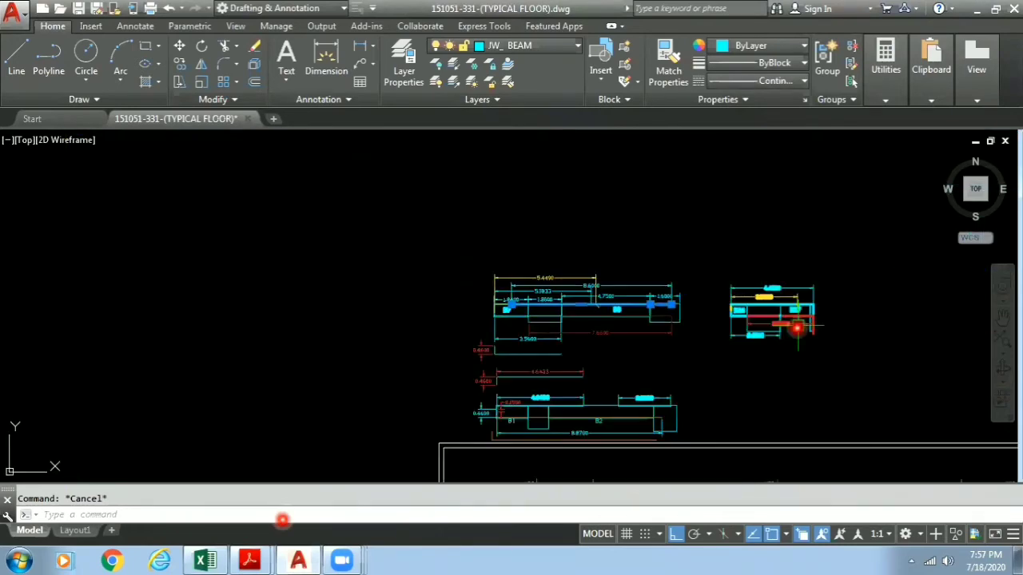
middle_drag(797, 327, 180, 236)
middle_drag(783, 417, 211, 258)
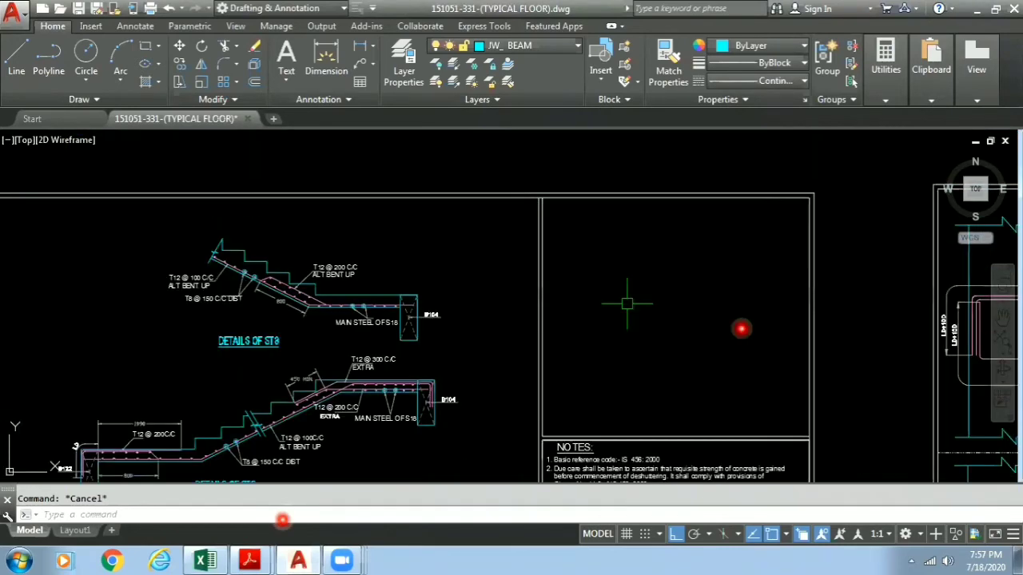
mouse_move(742, 327)
middle_down()
mouse_move(815, 290)
mouse_move(494, 299)
middle_up()
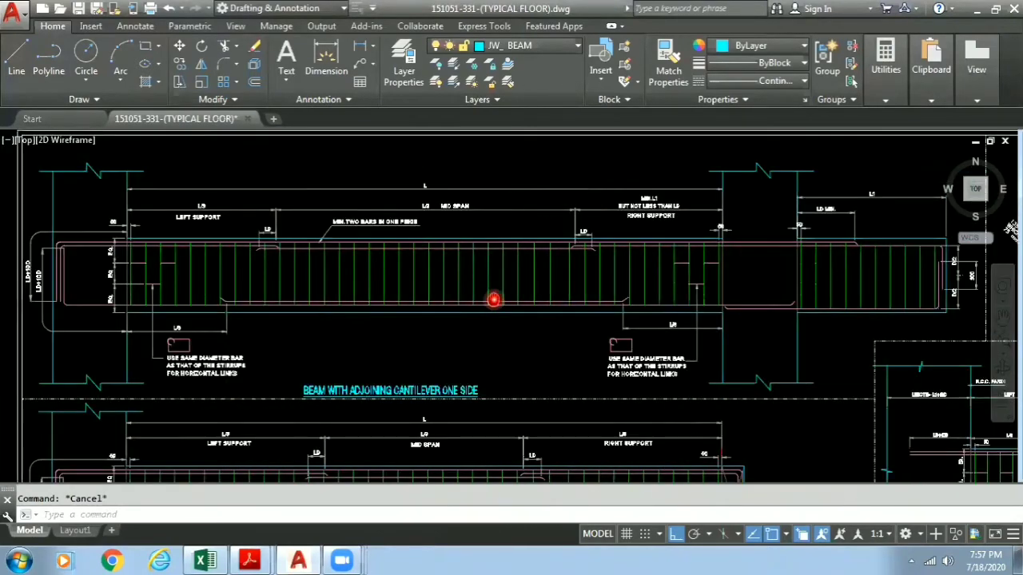
scroll(796, 262, up, 1)
middle_drag(525, 258, 737, 285)
middle_drag(571, 288, 792, 292)
scroll(746, 287, up, 1)
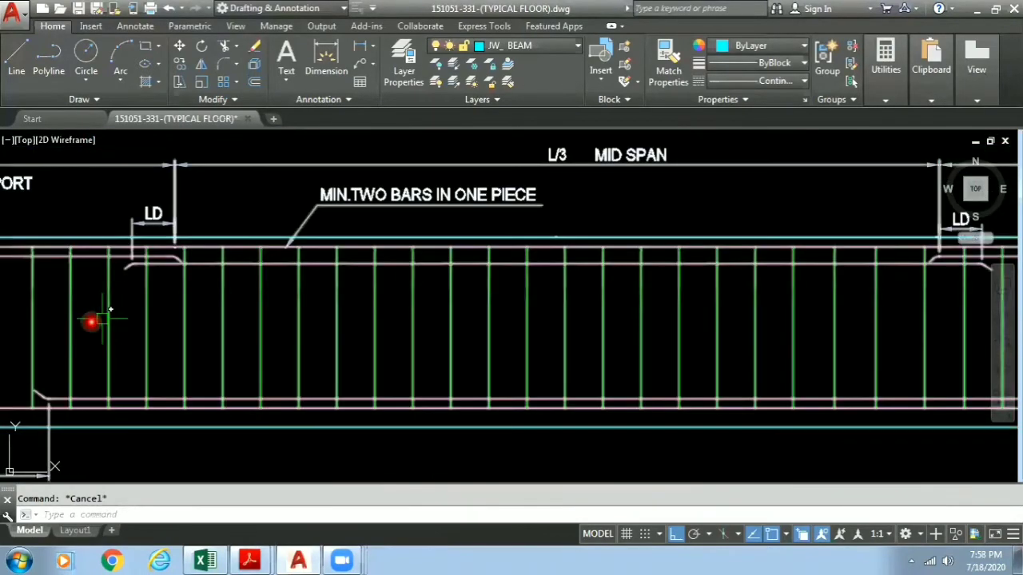
- Examine the LD+10D anchorage at the left support and the LD MIN. extension into the cantilever in the same detail
middle_drag(176, 315, 728, 301)
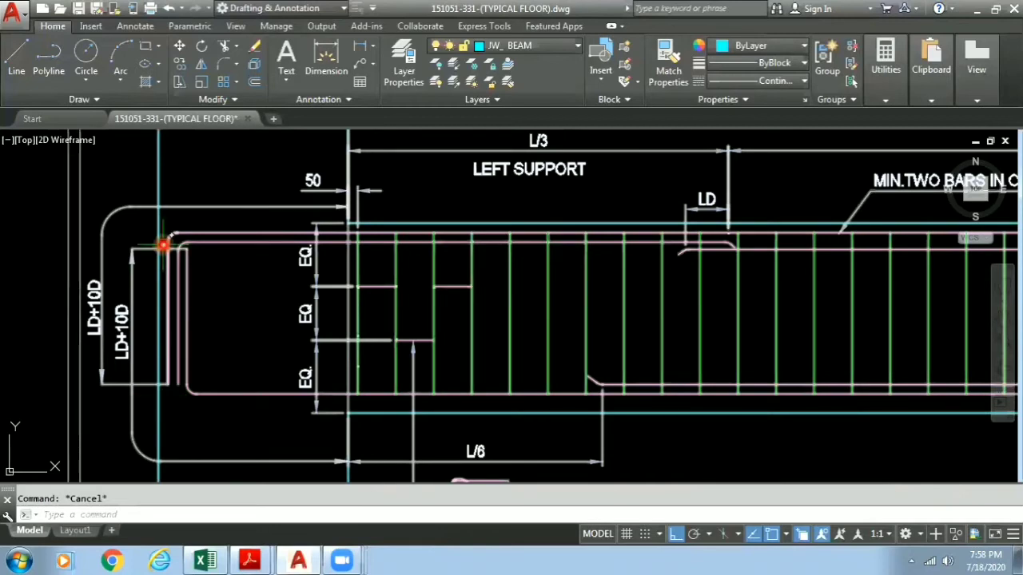
scroll(240, 224, down, 2)
middle_drag(916, 291, 260, 287)
middle_drag(675, 263, 400, 270)
scroll(596, 225, up, 1)
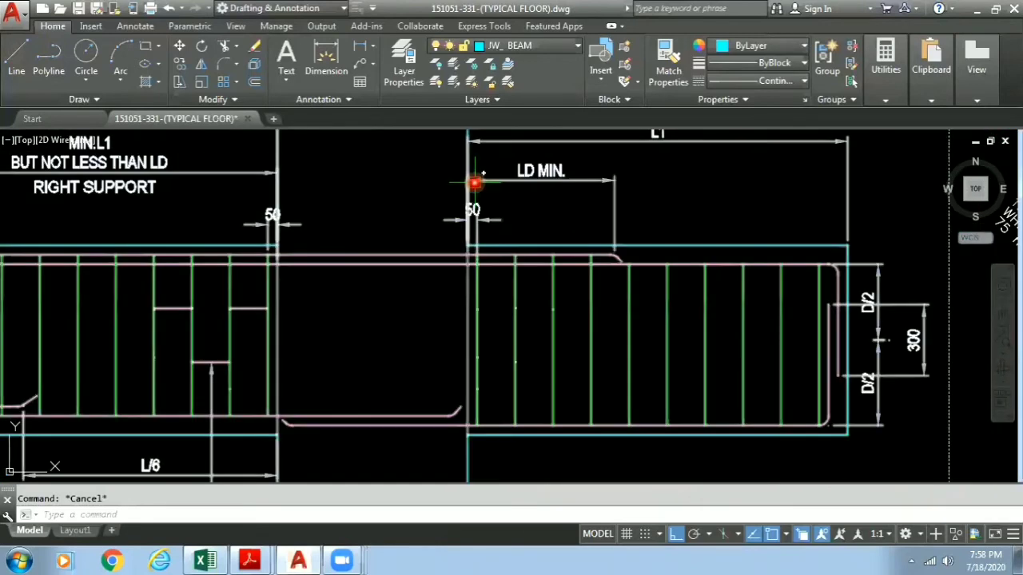
- Return to the B7-B8 elevation and compare the selected B8 top bar with its overall length and the span dimensions
scroll(645, 278, down, 8)
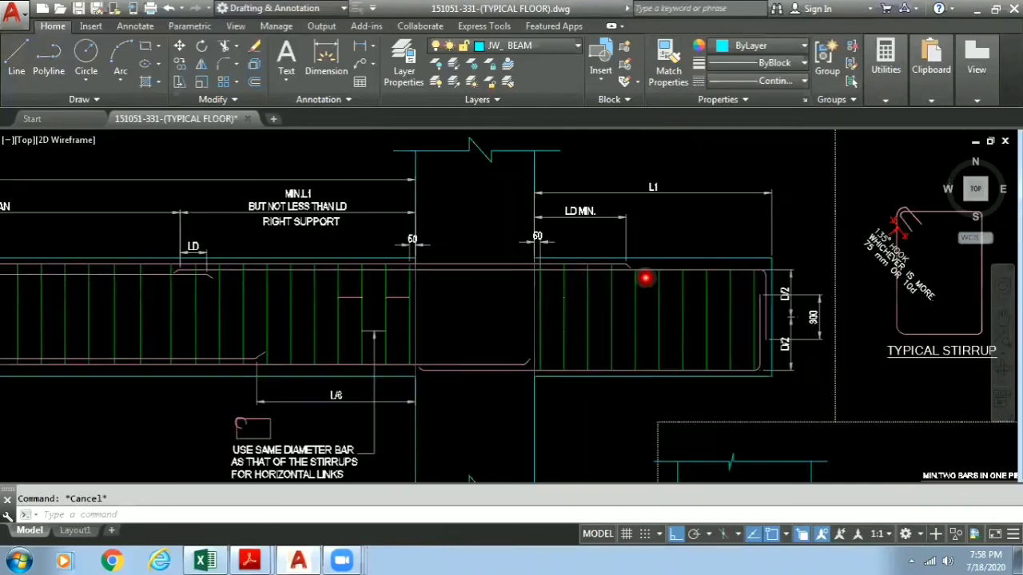
scroll(261, 244, up, 2)
scroll(262, 244, up, 6)
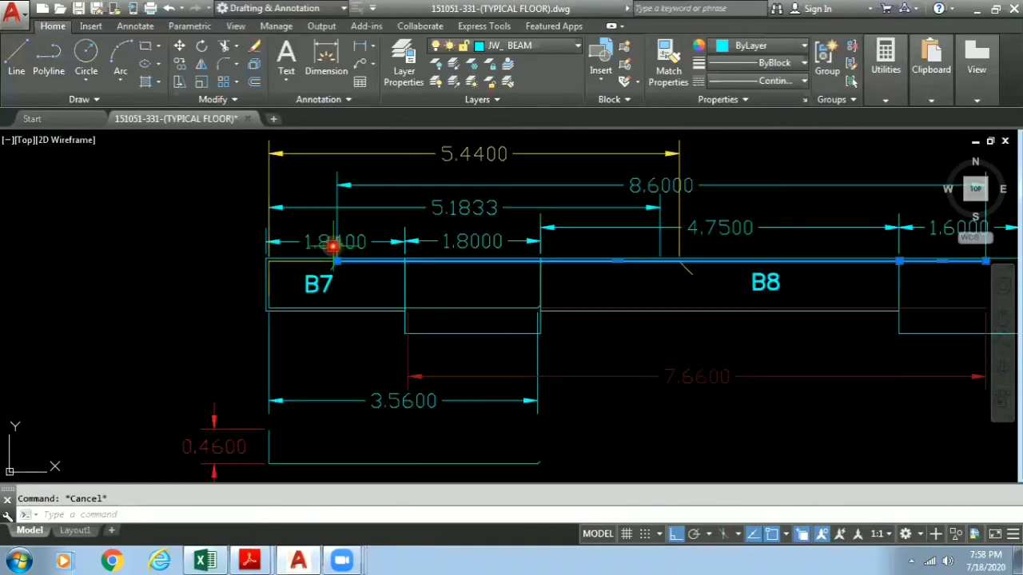
middle_drag(668, 340, 434, 343)
scroll(434, 342, down, 2)
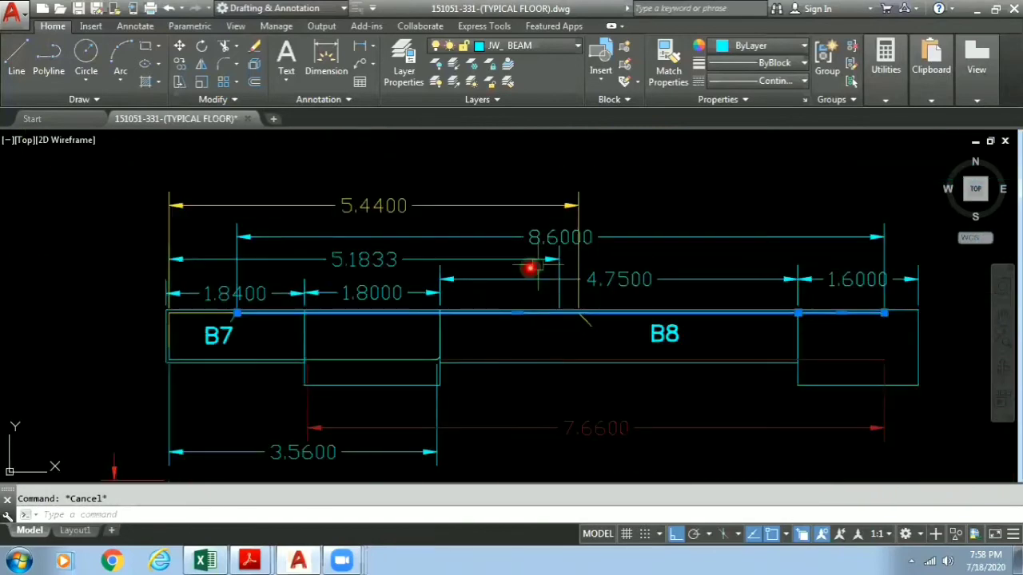
scroll(550, 249, up, 2)
scroll(554, 249, down, 2)
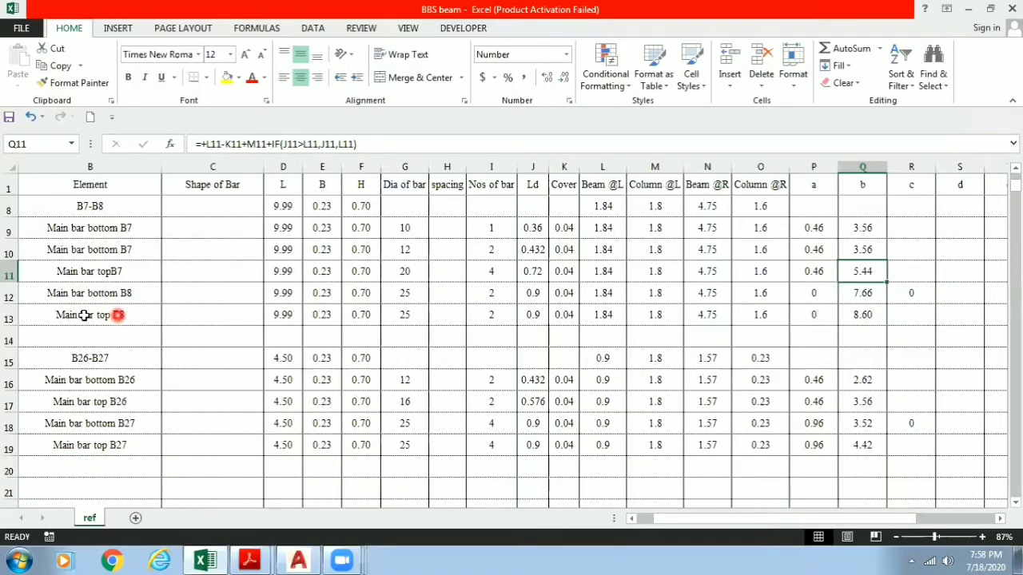
- Switch to the BBS beam workbook in Excel and inspect the b length formulas of the Main bar top B8 row and the other B7-B8 bars
click(11, 314)
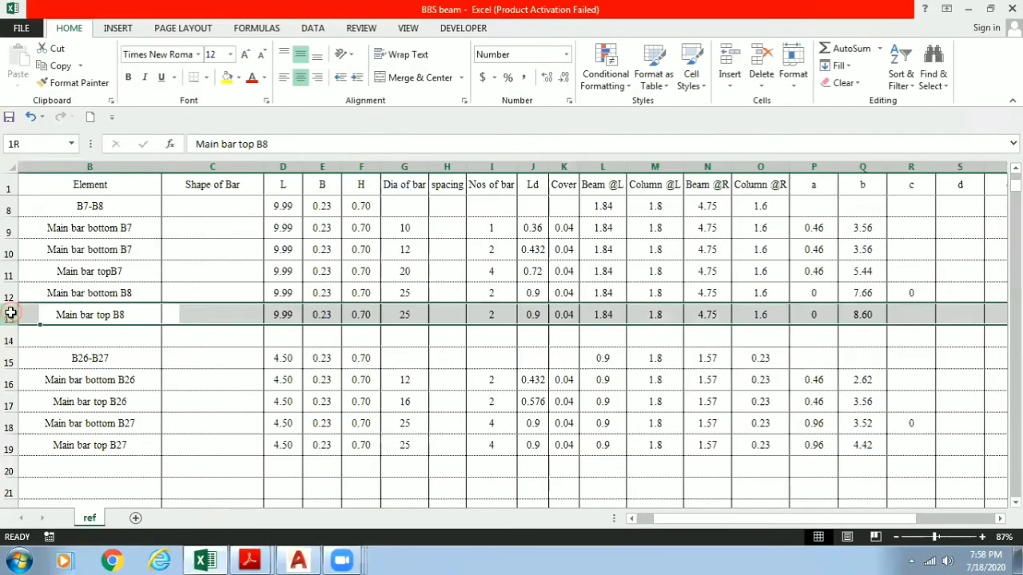
click(859, 315)
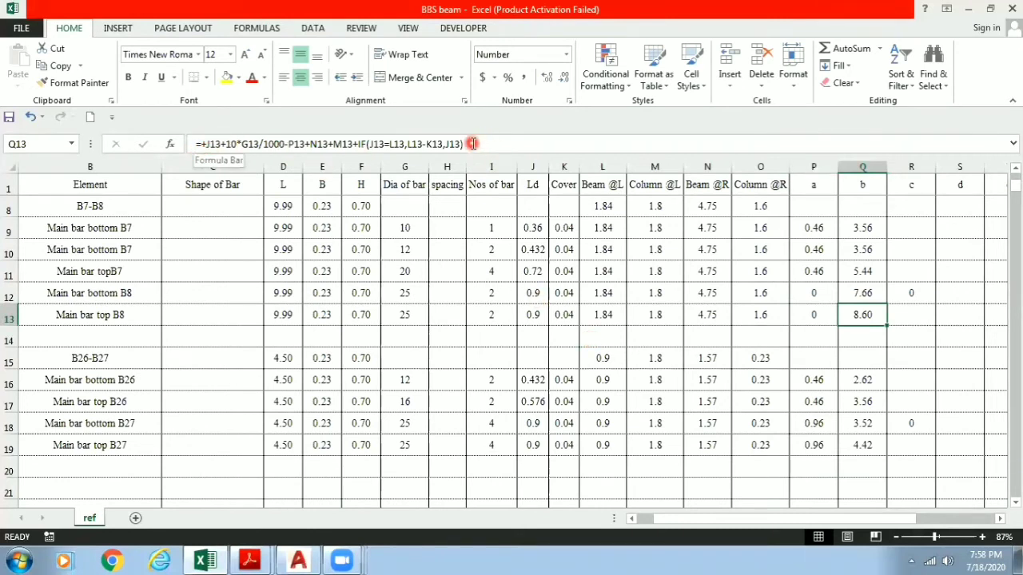
click(861, 227)
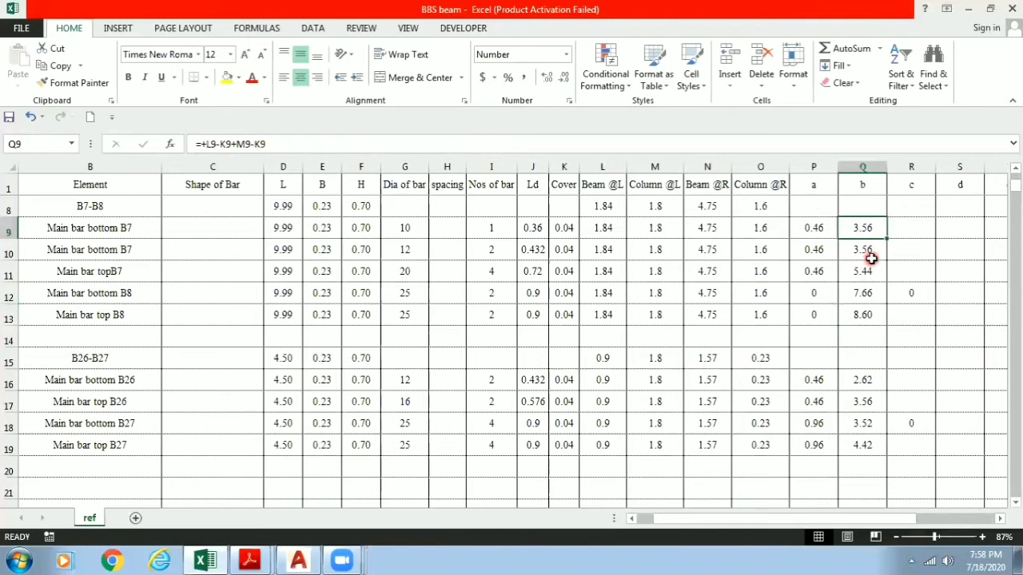
click(864, 250)
click(863, 275)
click(862, 292)
click(861, 315)
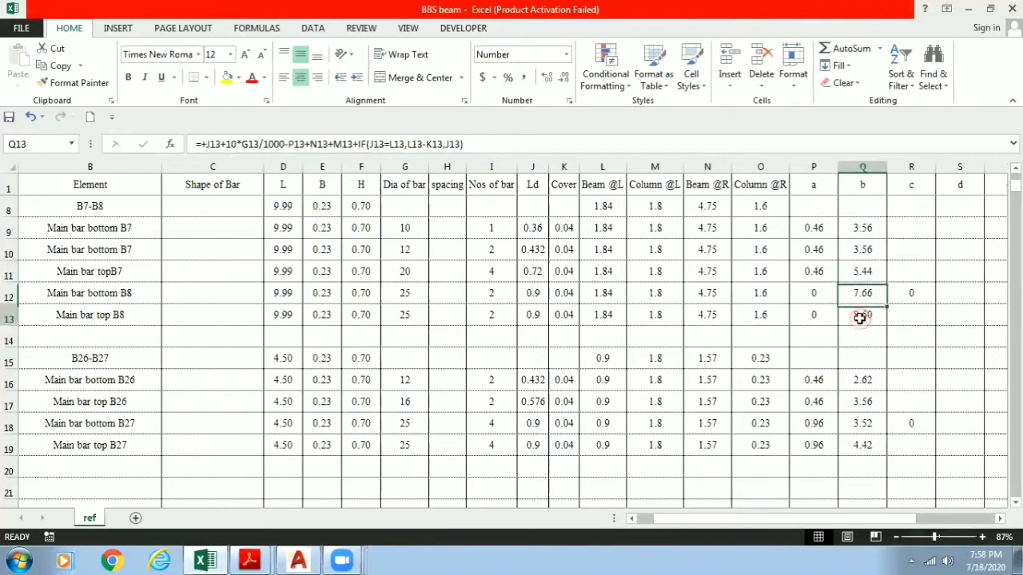
click(864, 272)
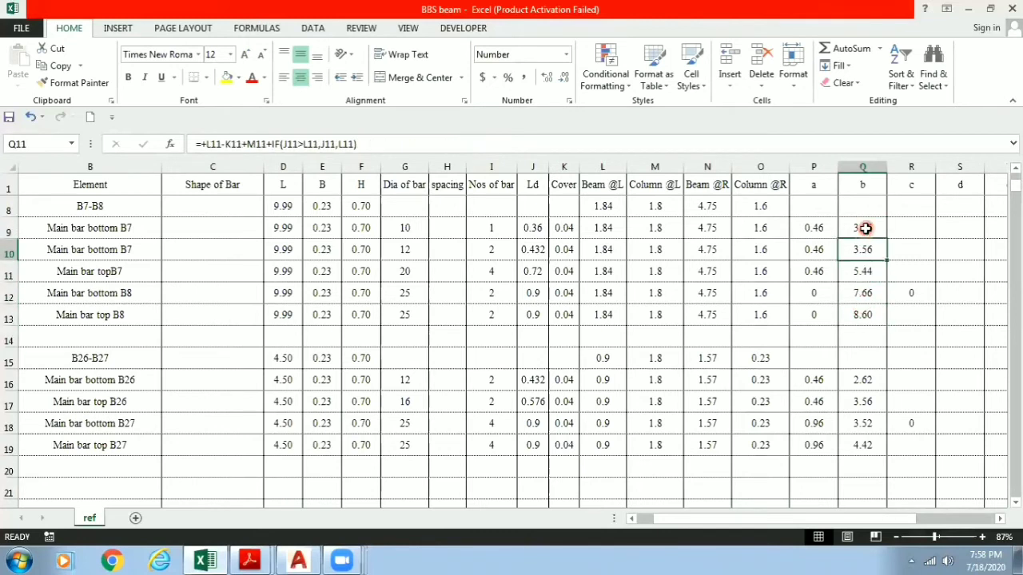
- Compare the b length formulas of the B7 bottom, B7 top, B8 bottom and B8 top main bars row by row
click(862, 228)
click(859, 252)
click(860, 273)
click(859, 296)
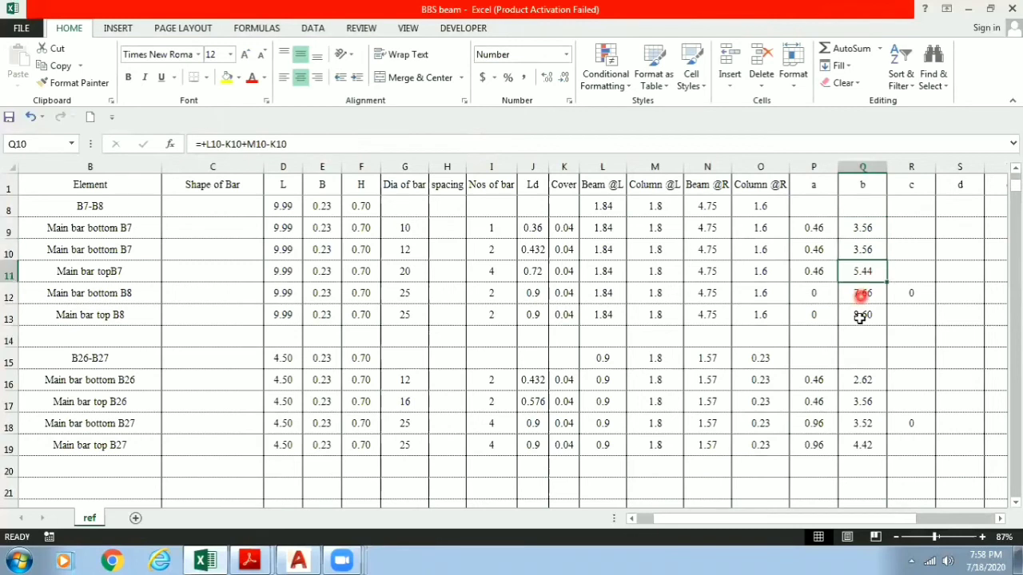
click(859, 316)
click(861, 297)
click(859, 273)
click(861, 226)
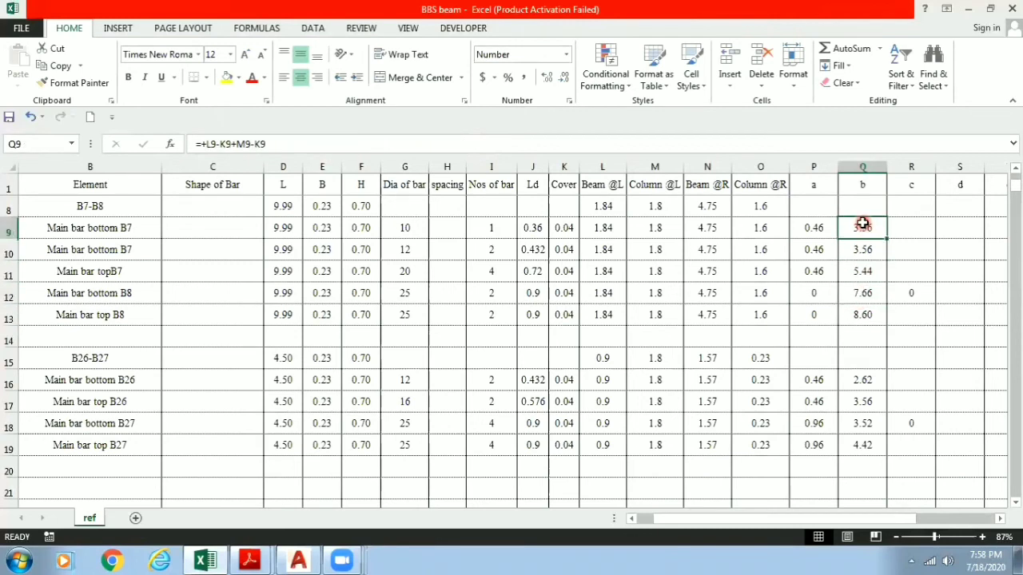
click(862, 250)
click(863, 273)
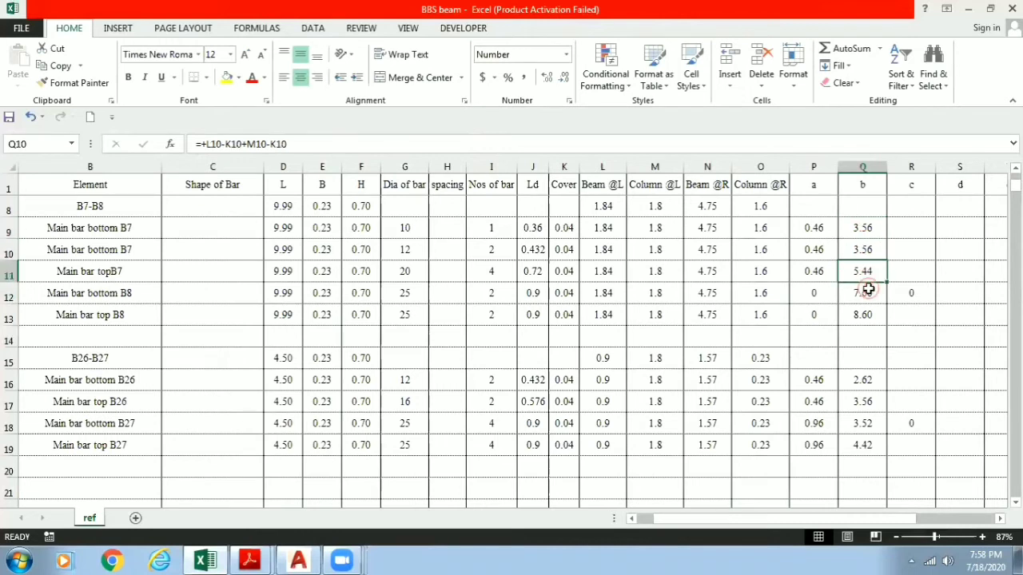
click(863, 294)
click(865, 315)
click(860, 293)
click(860, 272)
click(860, 249)
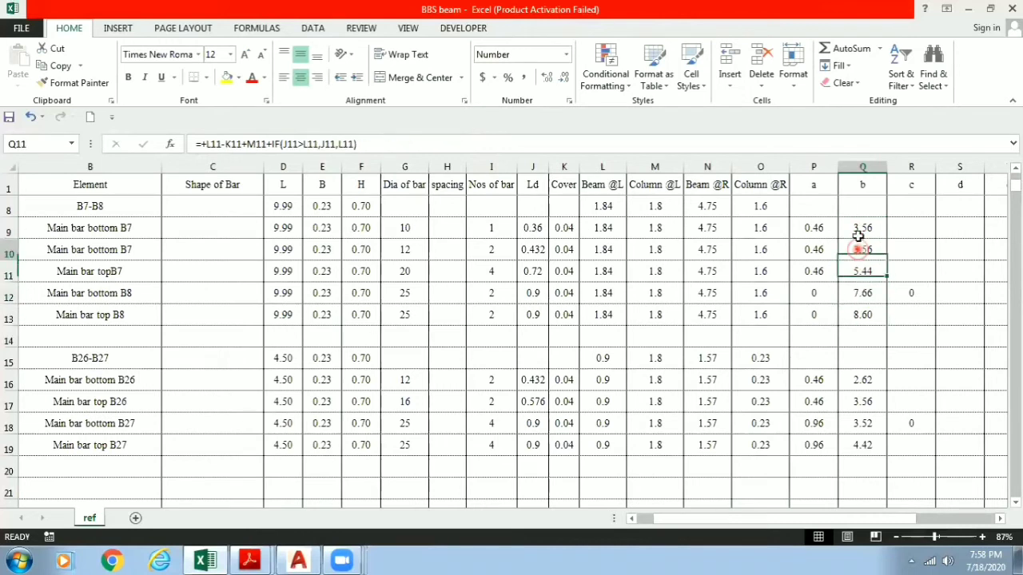
click(861, 228)
- View the B26-B27 elevation in AutoCAD, then open 151051-332.pdf in Acrobat Reader and find the B26 and B27 rows of the beam schedule
click(297, 561)
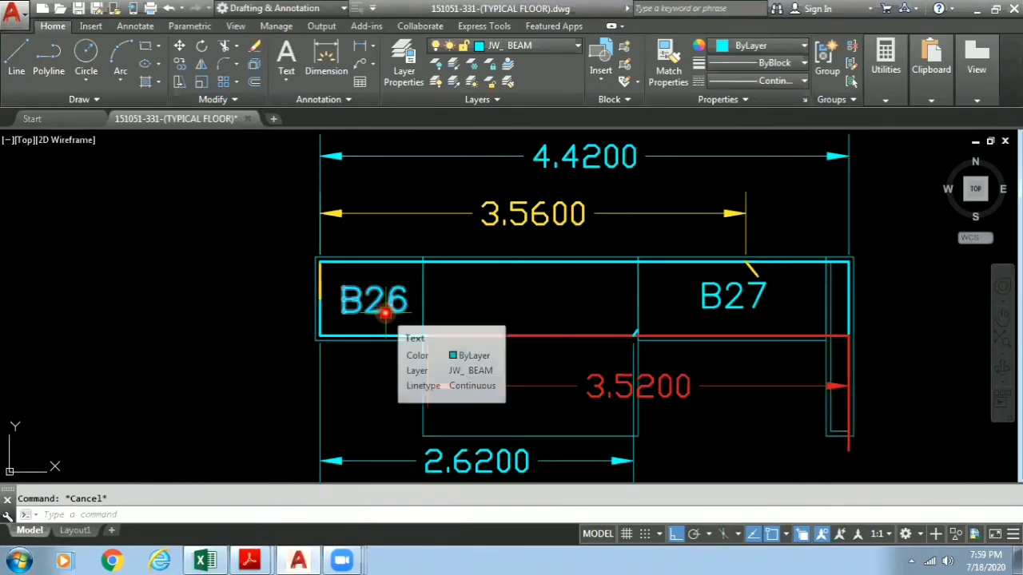
mouse_move(263, 557)
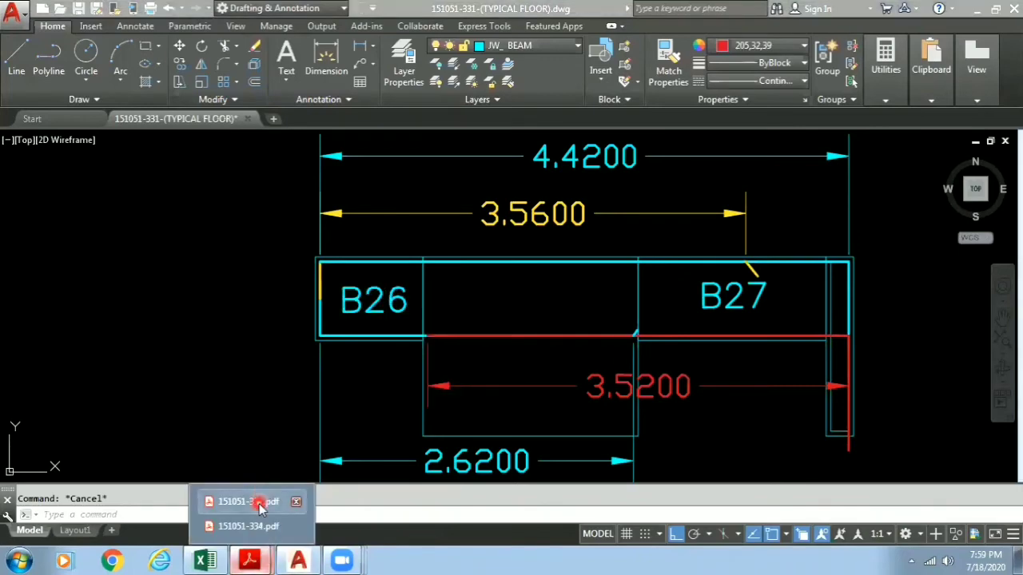
click(254, 497)
scroll(250, 386, down, 5)
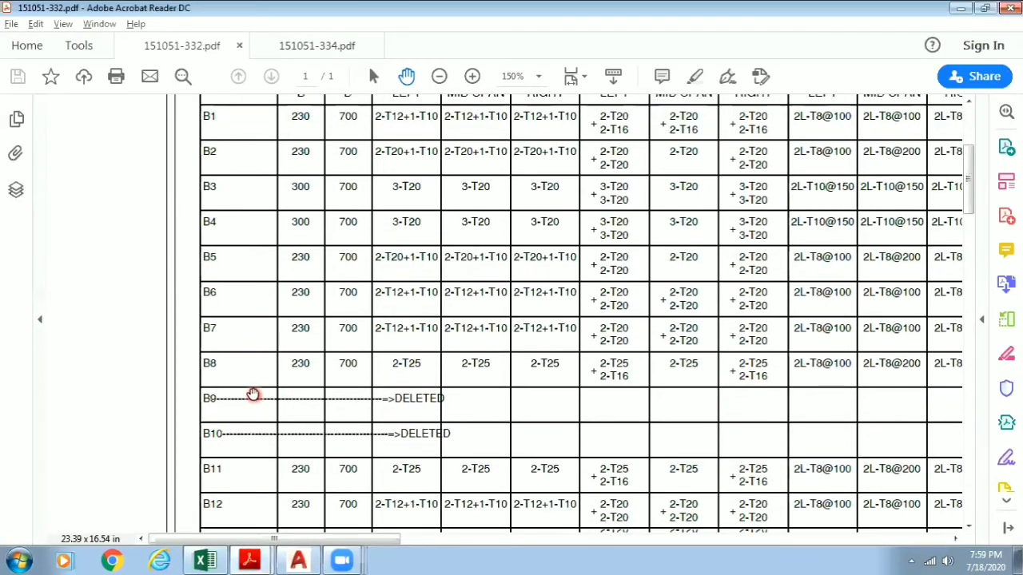
scroll(259, 402, down, 7)
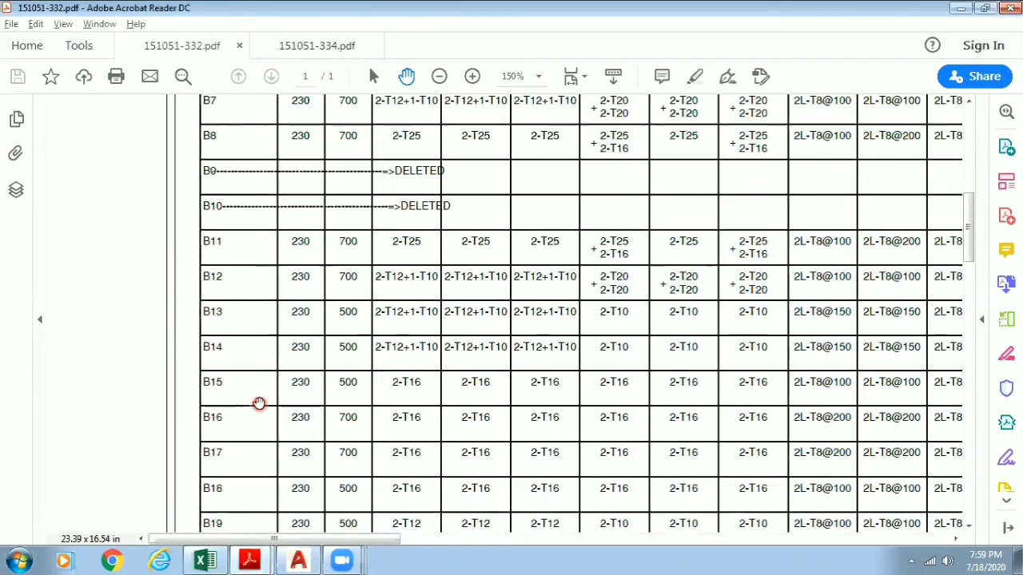
scroll(259, 404, down, 8)
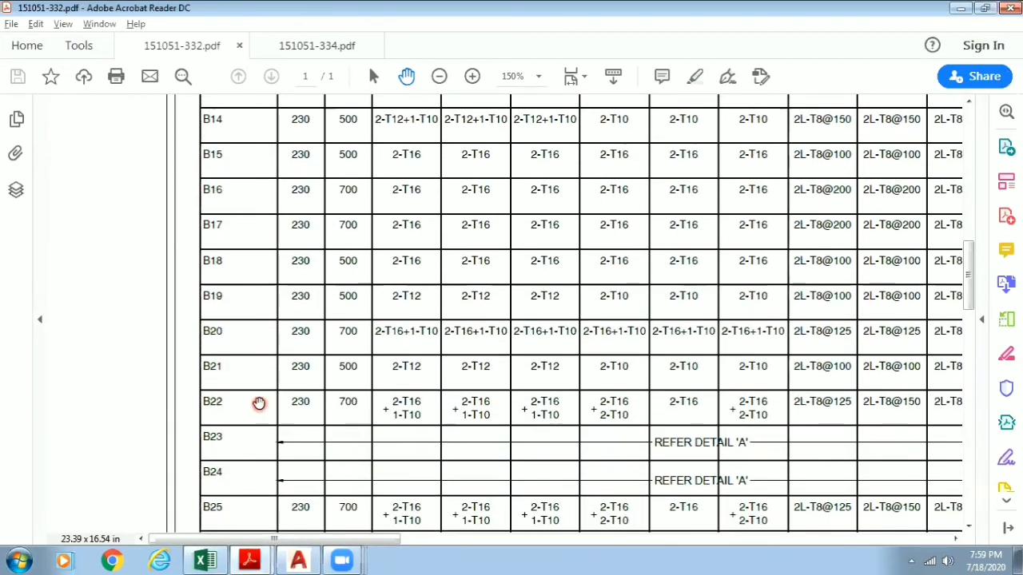
scroll(258, 404, down, 1)
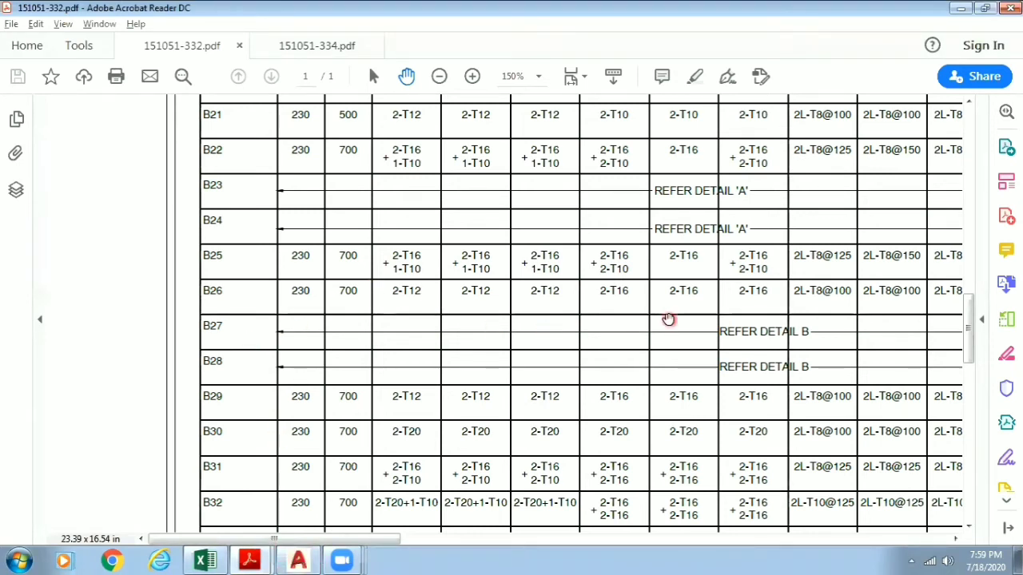
- Examine the Detail-B section for B27 and B28 in 151051-334.pdf, then return to the B27 row in 151051-332.pdf
click(249, 560)
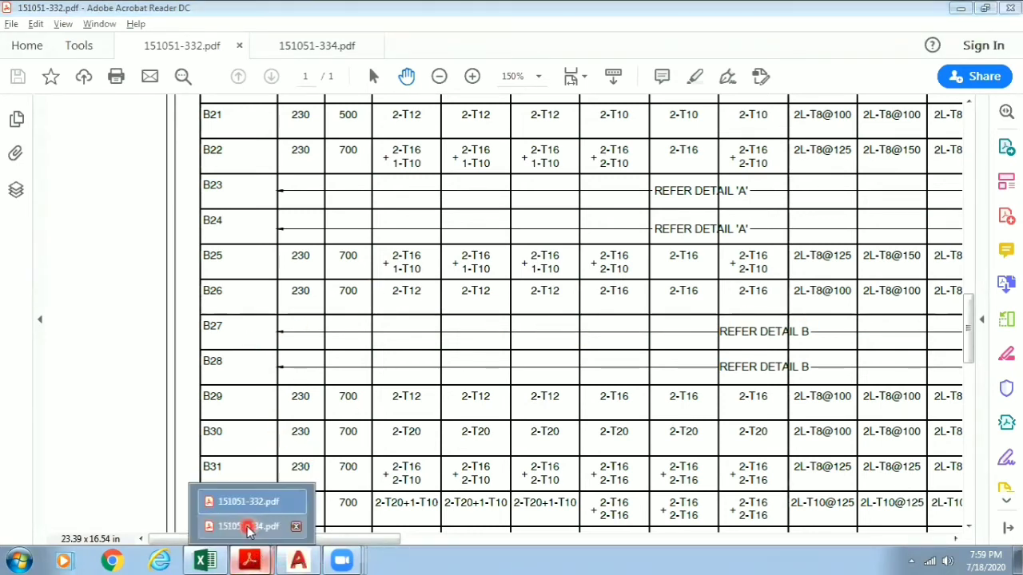
click(247, 528)
scroll(548, 378, down, 2)
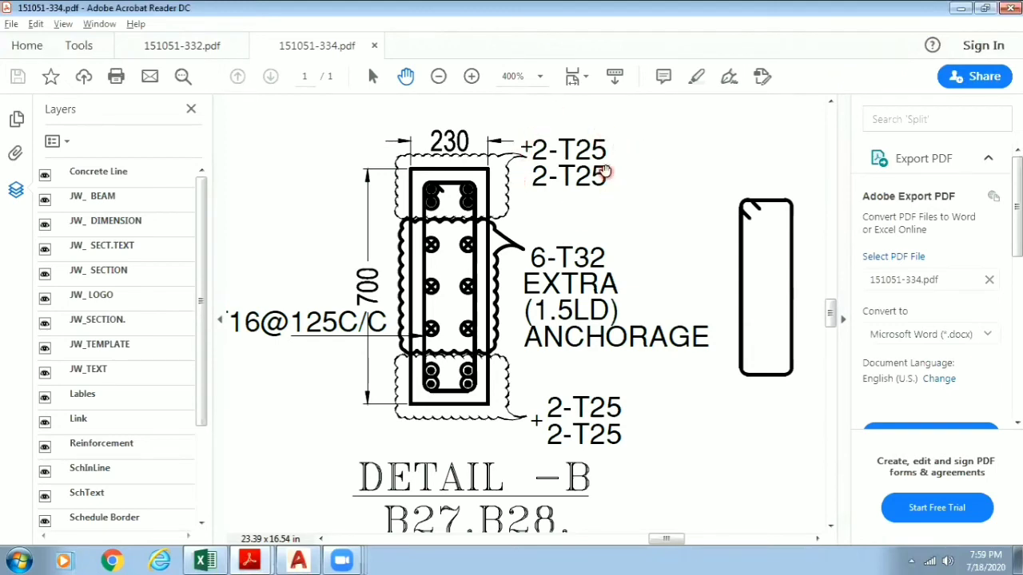
click(249, 561)
click(254, 504)
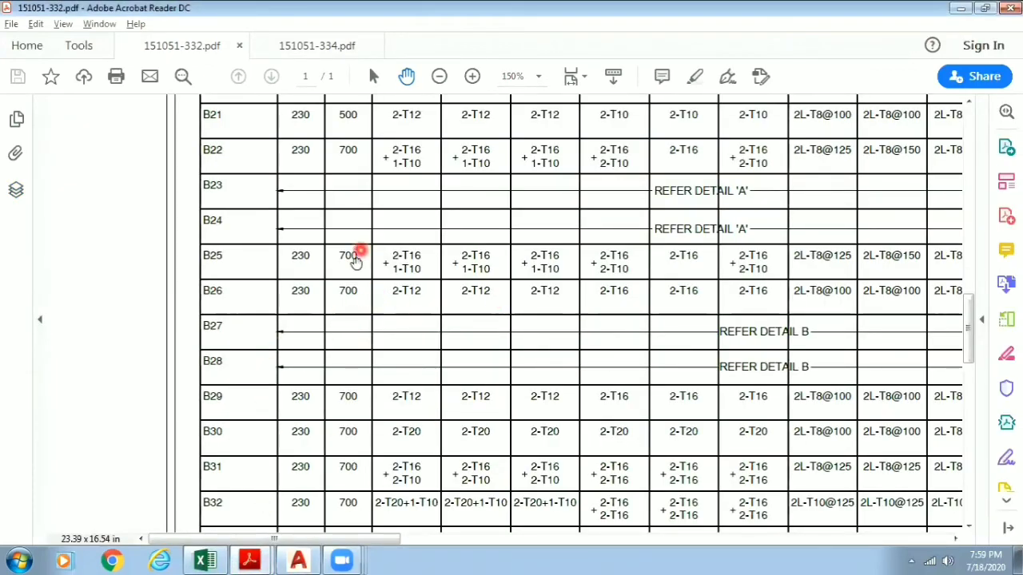
click(328, 330)
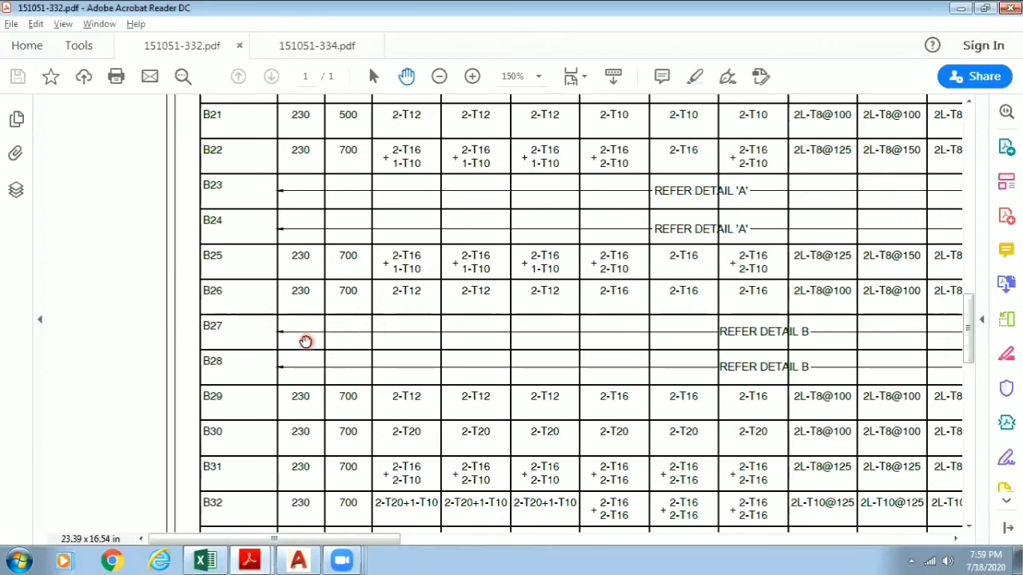
click(410, 334)
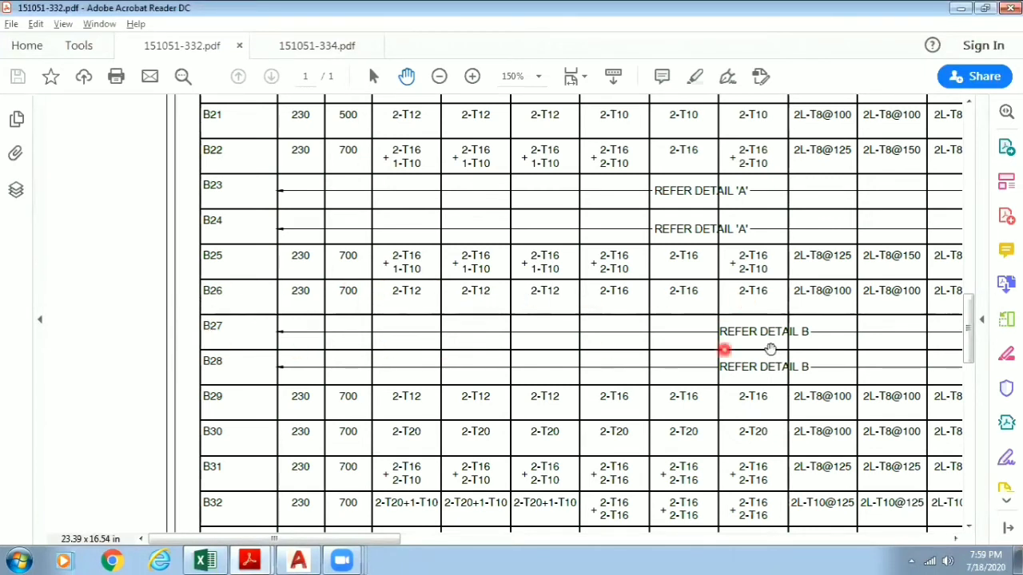
- Switch to the BBS beam workbook in Excel and check the support dimensions in the B26-B27 row
click(205, 561)
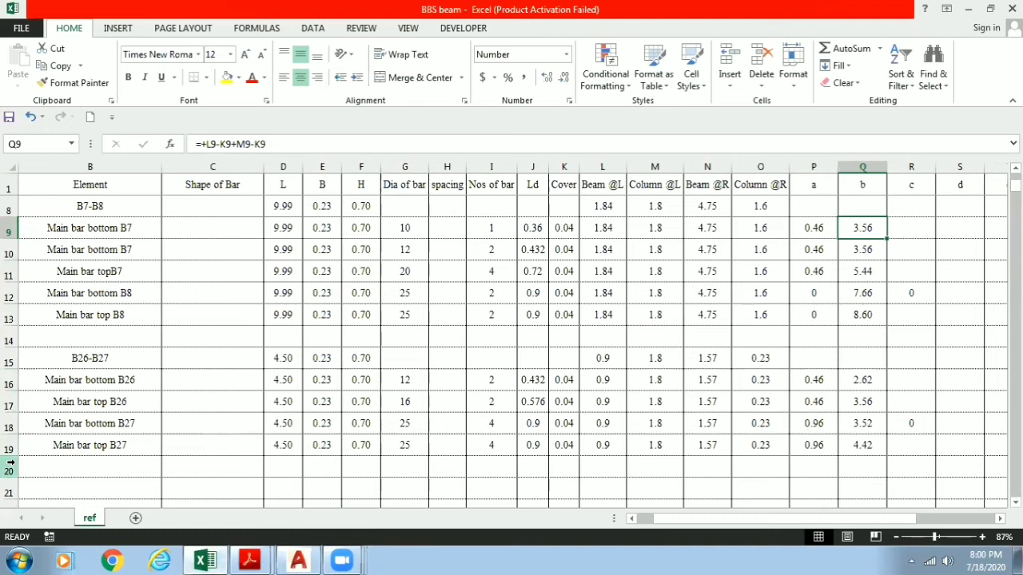
click(601, 359)
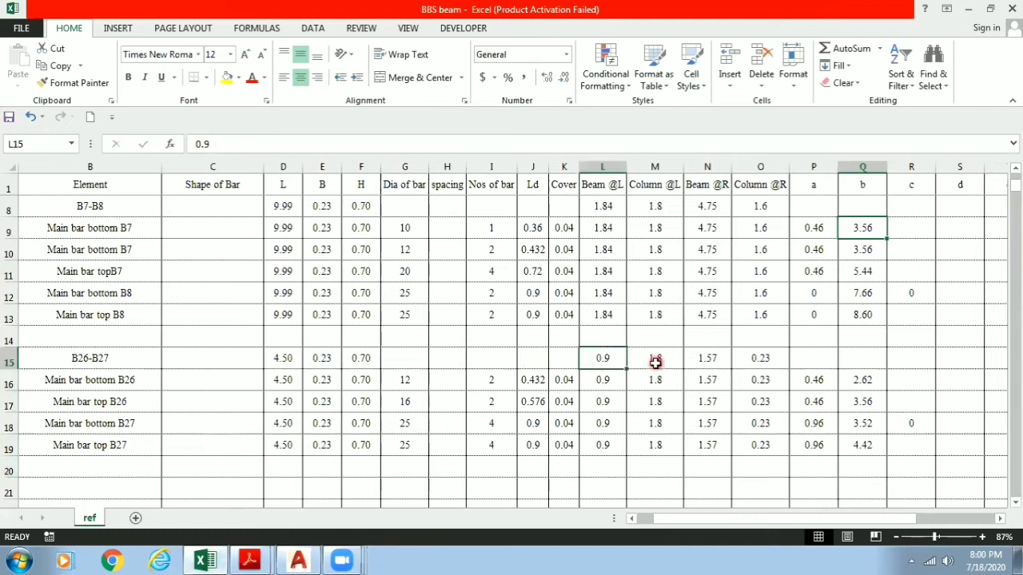
click(655, 360)
click(761, 359)
- Inspect the Ld, Cover, beam, column and a values of Main bar bottom B26, and the a formula of Main bar top B26
click(655, 380)
click(604, 381)
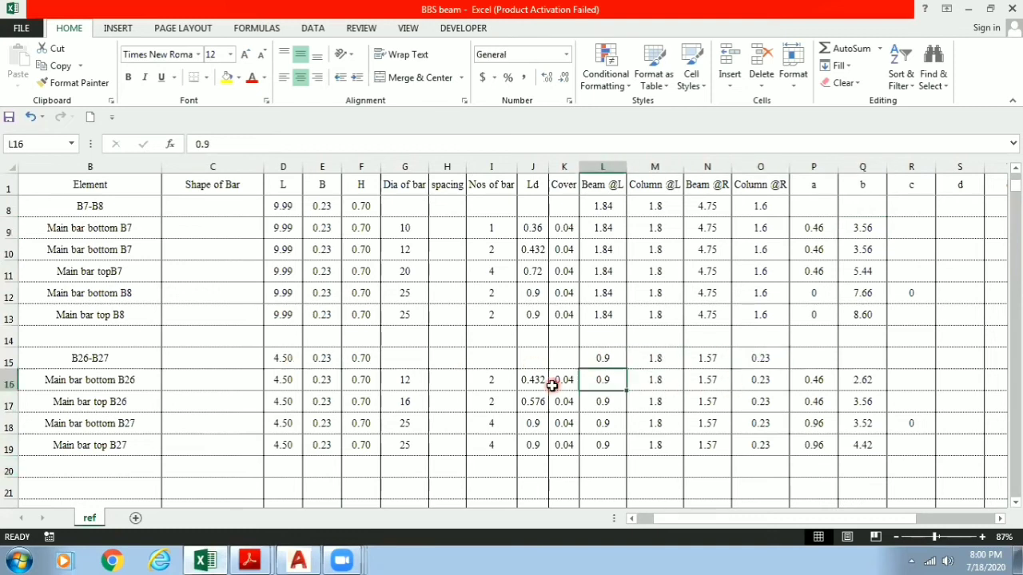
click(564, 381)
click(532, 380)
click(564, 380)
click(603, 380)
click(655, 380)
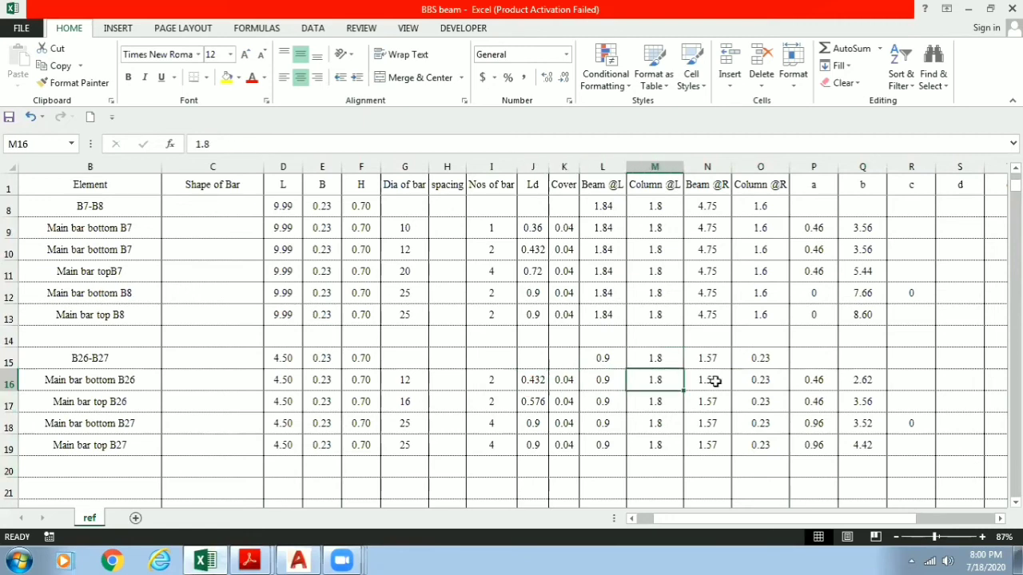
click(707, 380)
click(760, 380)
click(814, 381)
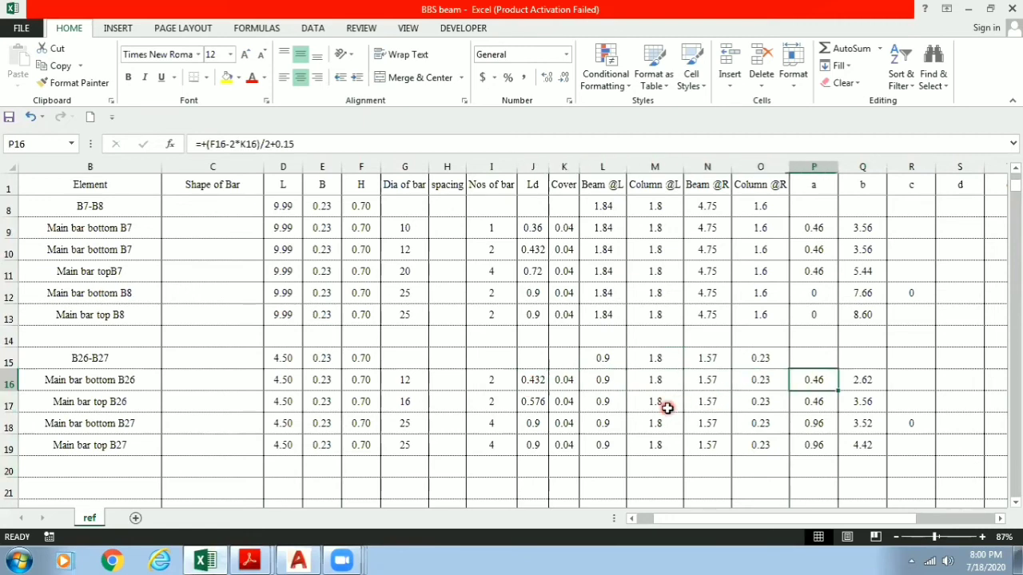
scroll(666, 412, down, 1)
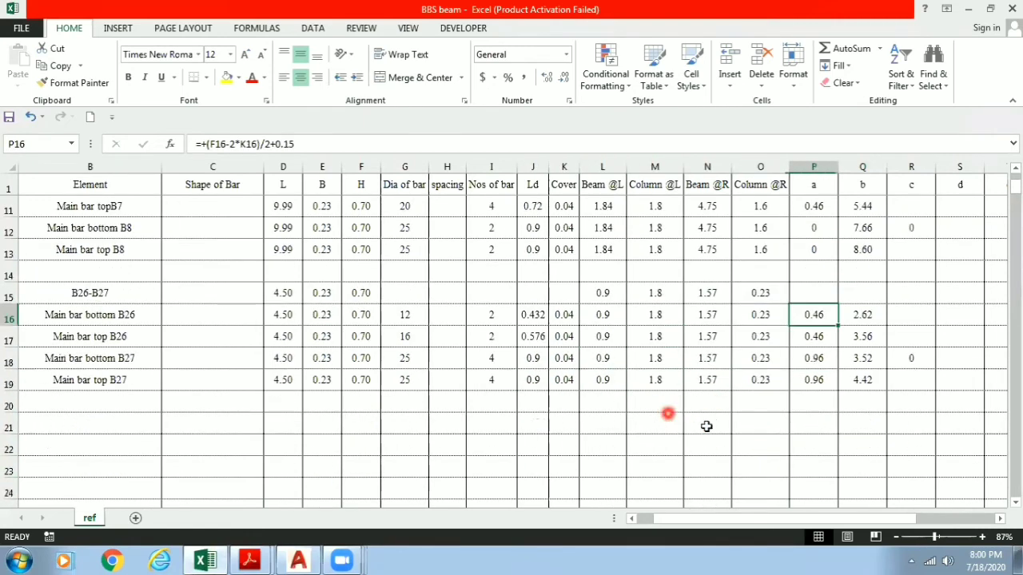
click(822, 339)
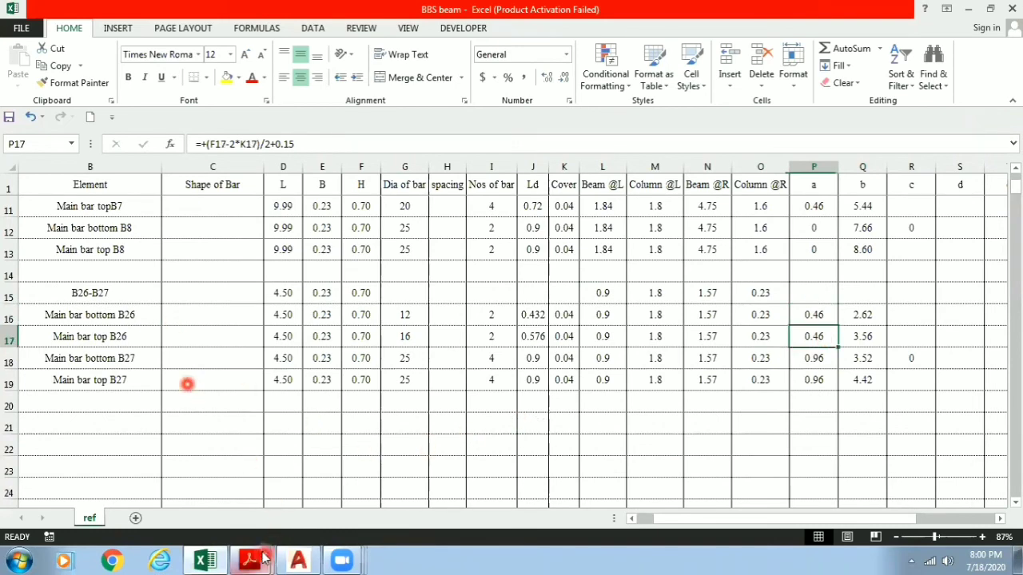
- Compare the left end bars of B26 in the AutoCAD elevation with the B26 reinforcement row in 151051-332.pdf
mouse_move(249, 559)
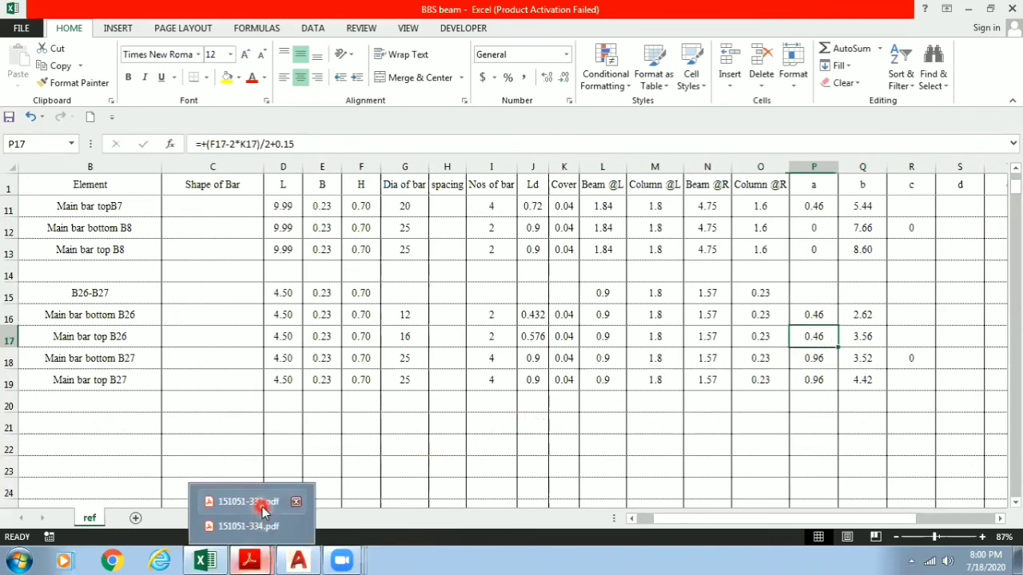
click(298, 559)
scroll(310, 295, up, 2)
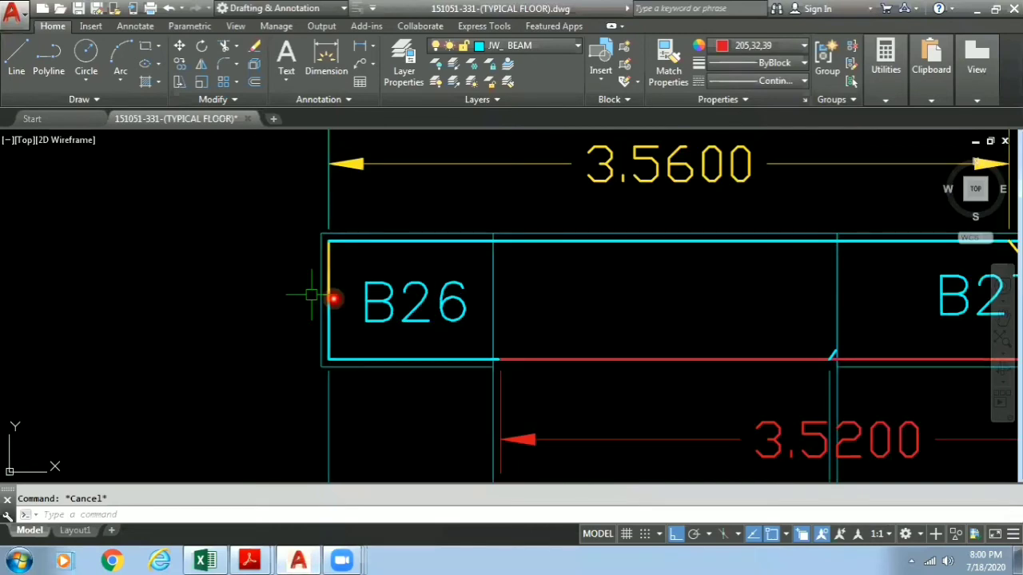
middle_drag(334, 299, 206, 289)
click(250, 560)
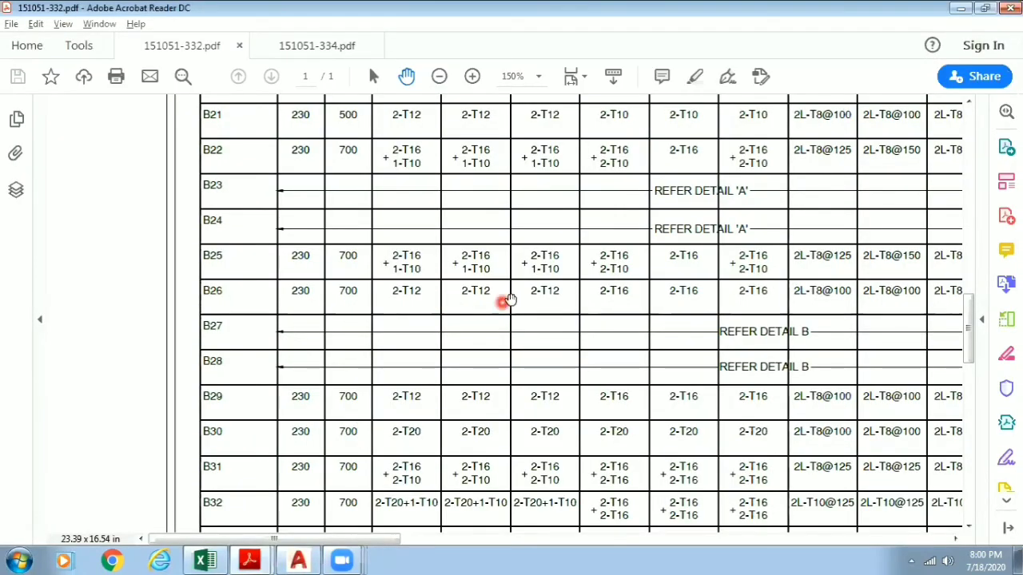
- Return to AutoCAD and copy the B26 bottom bar polyline straight down about 1.7 units, below the 2.62 dimension
click(298, 560)
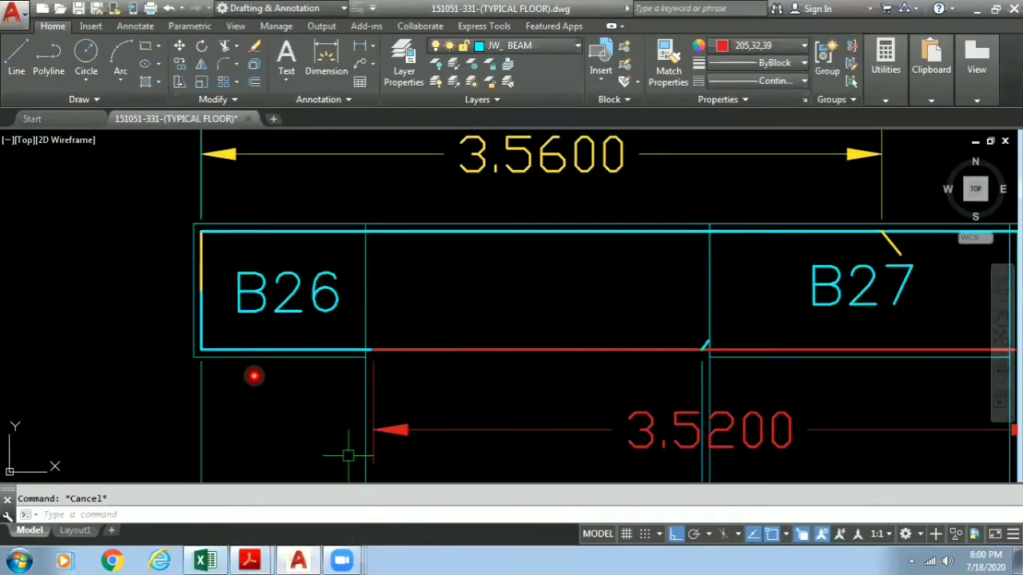
scroll(254, 375, up, 1)
click(267, 338)
click(270, 340)
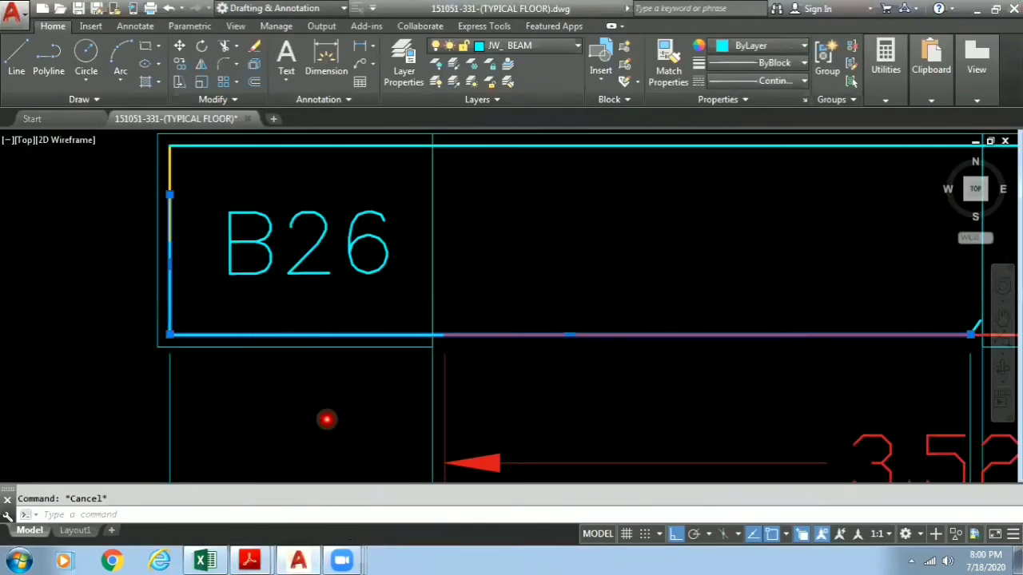
scroll(327, 420, down, 1)
middle_drag(327, 428, 296, 347)
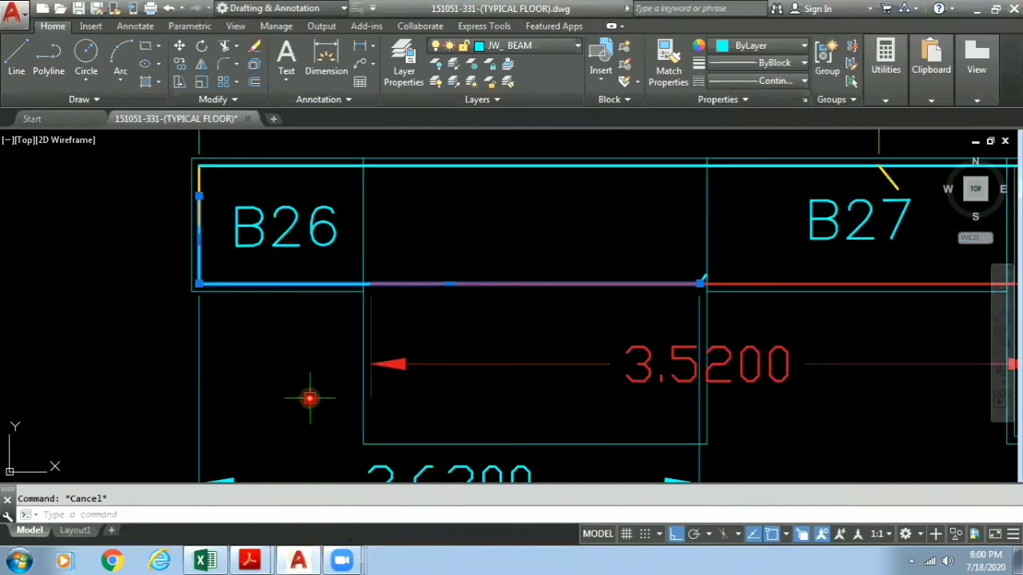
text(o)
key(Return)
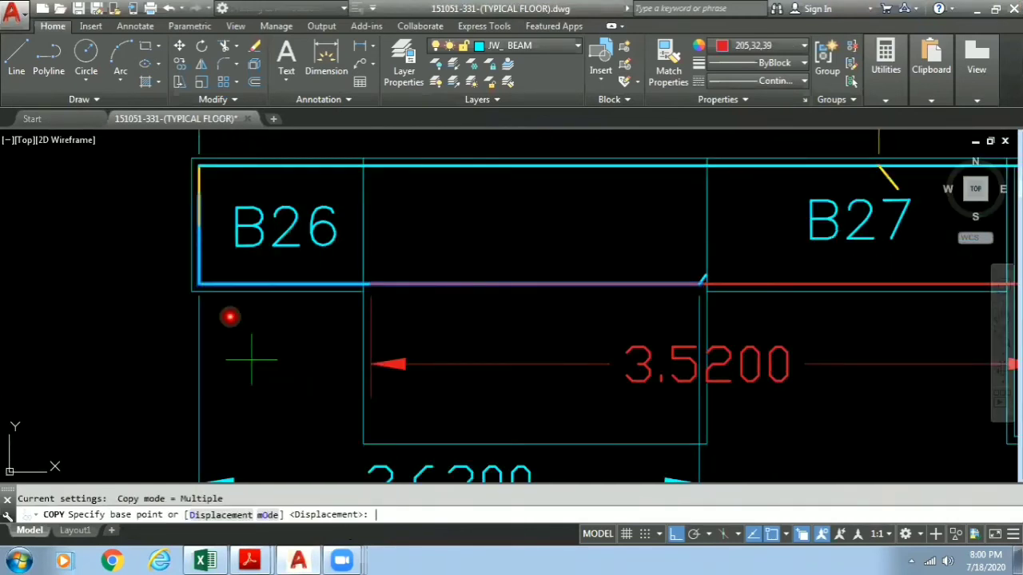
click(199, 283)
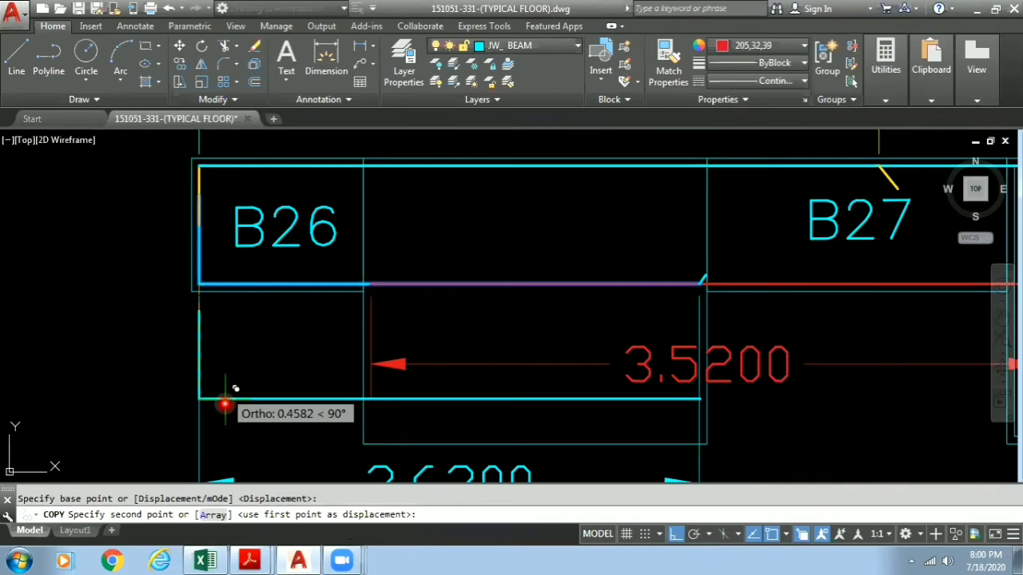
middle_drag(224, 405, 240, 223)
scroll(233, 359, down, 2)
click(231, 360)
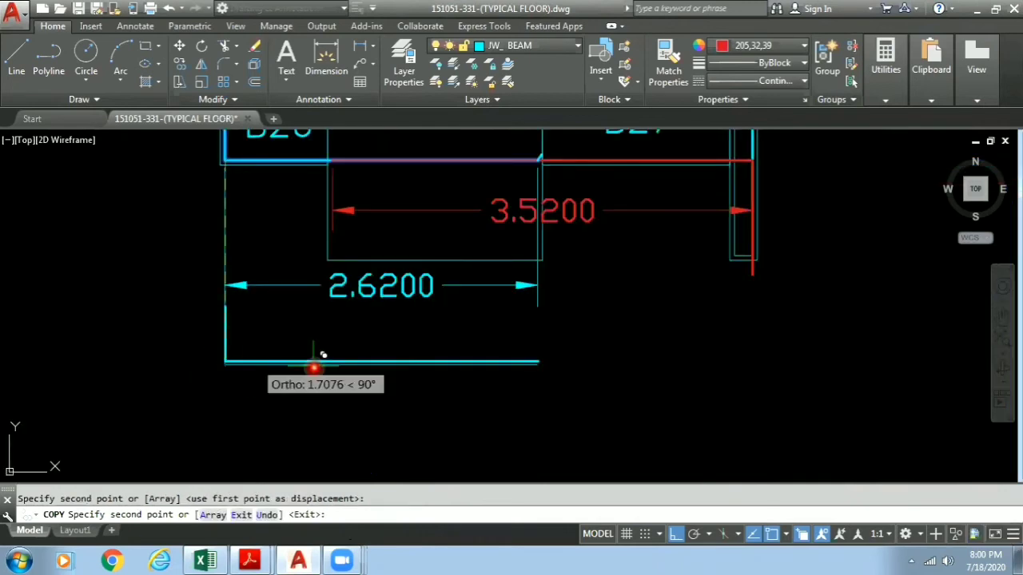
key(Escape)
middle_drag(525, 360, 548, 407)
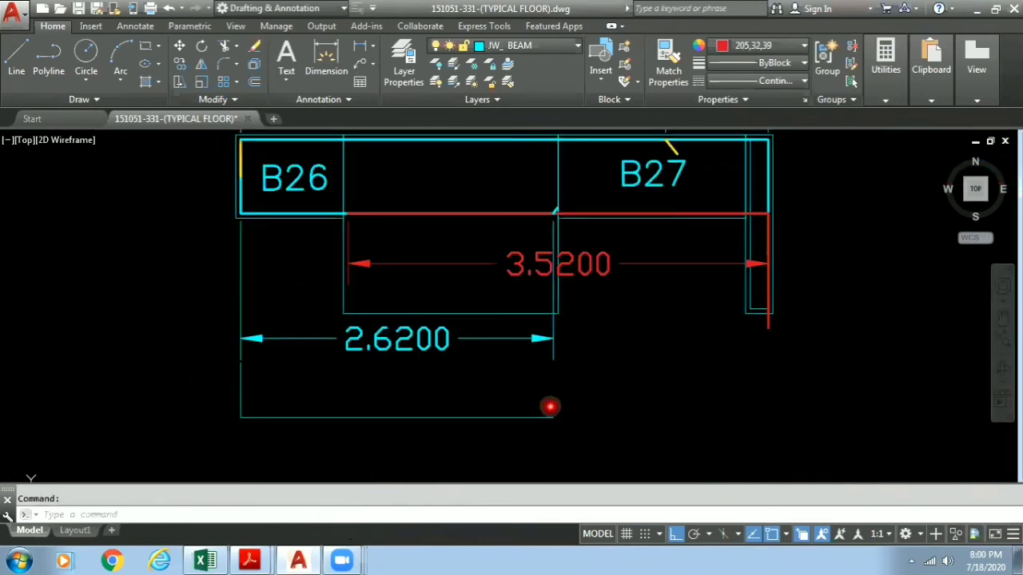
middle_drag(359, 413, 374, 417)
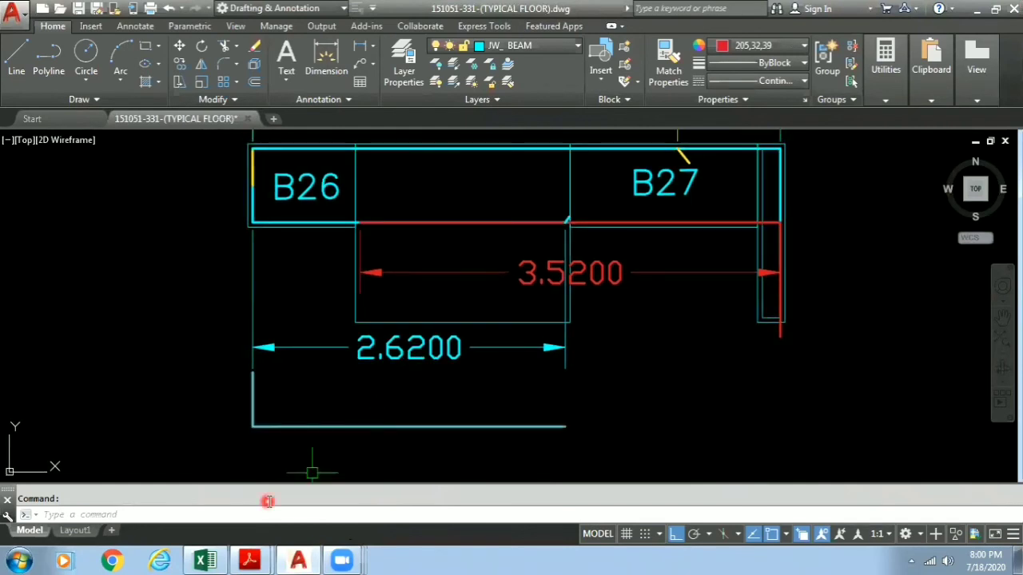
- Examine the yellow top bar polyline of B26, from its bend at the beam's left end to its end inside B27
middle_drag(296, 292, 312, 349)
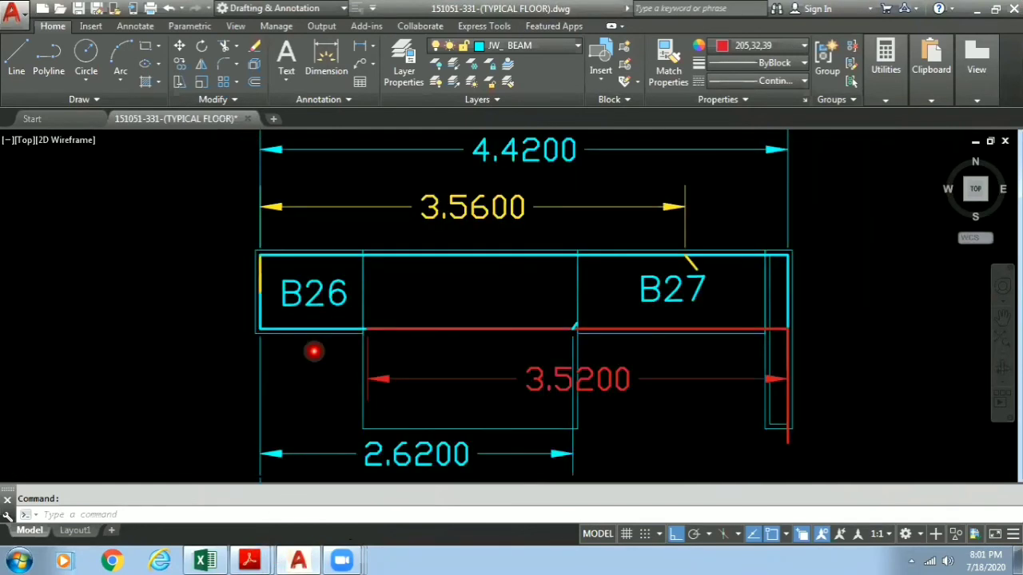
scroll(264, 268, up, 5)
click(264, 267)
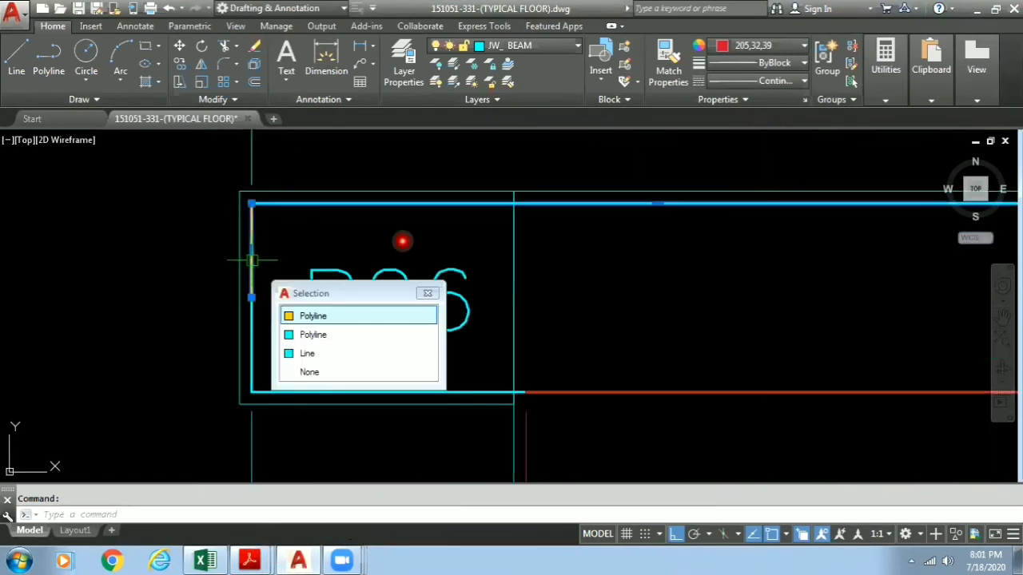
click(350, 315)
scroll(559, 333, down, 3)
middle_drag(631, 311, 473, 327)
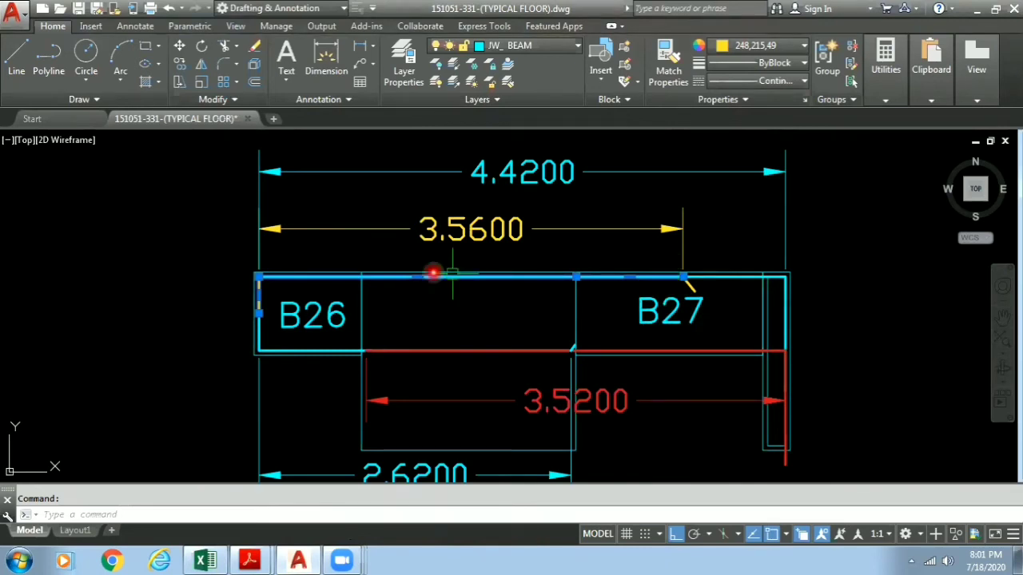
click(258, 294)
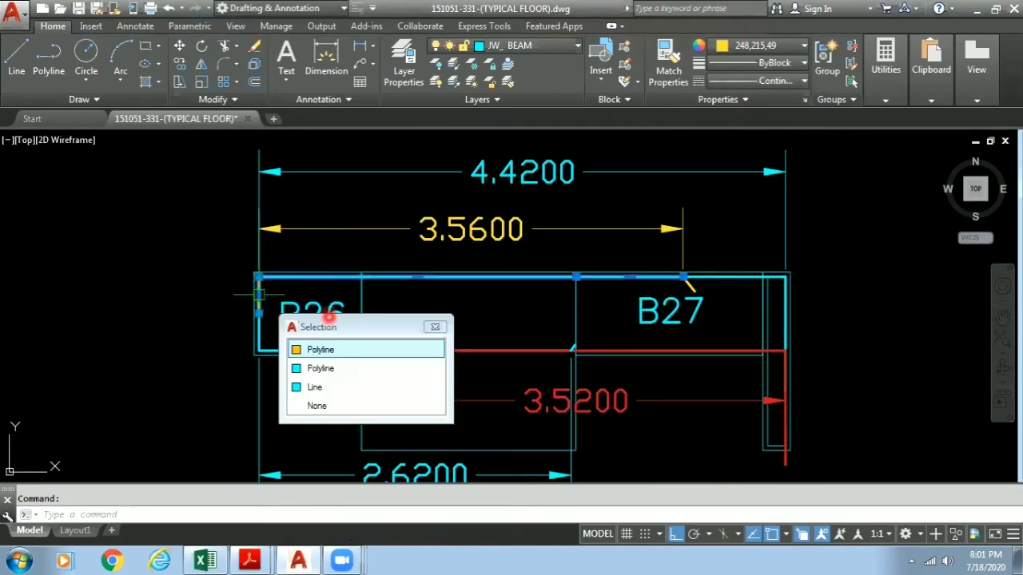
click(380, 349)
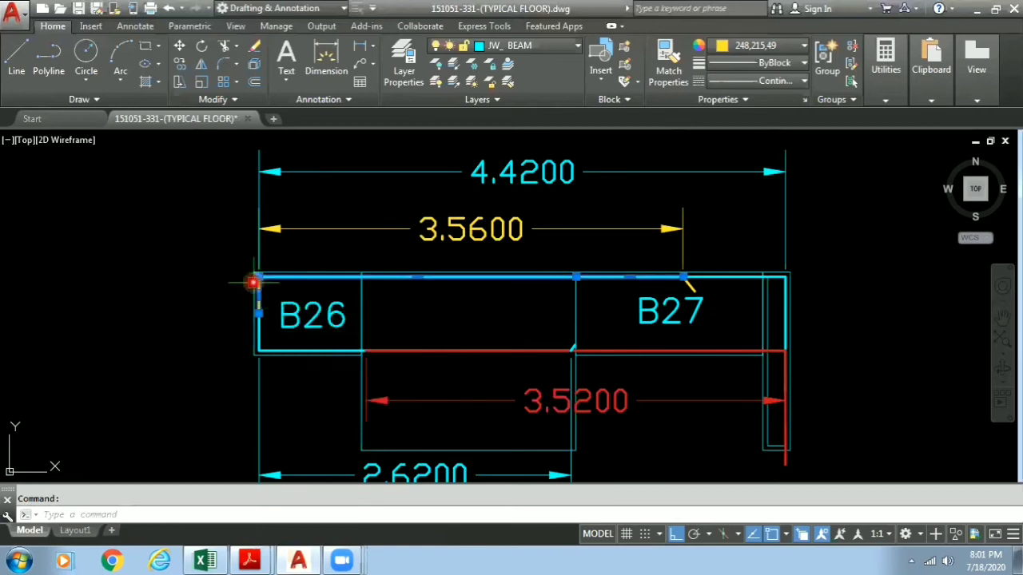
click(254, 281)
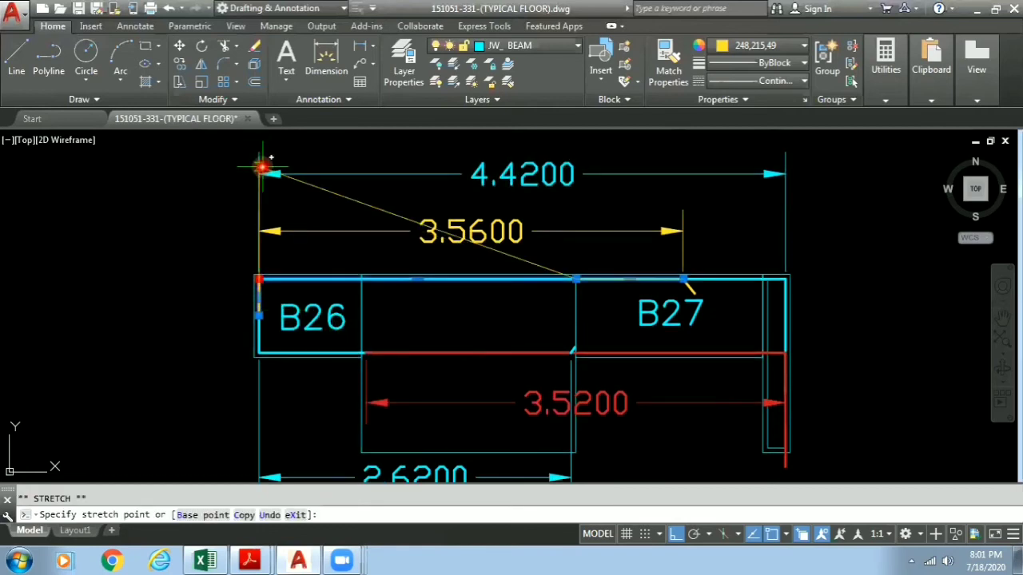
key(Escape)
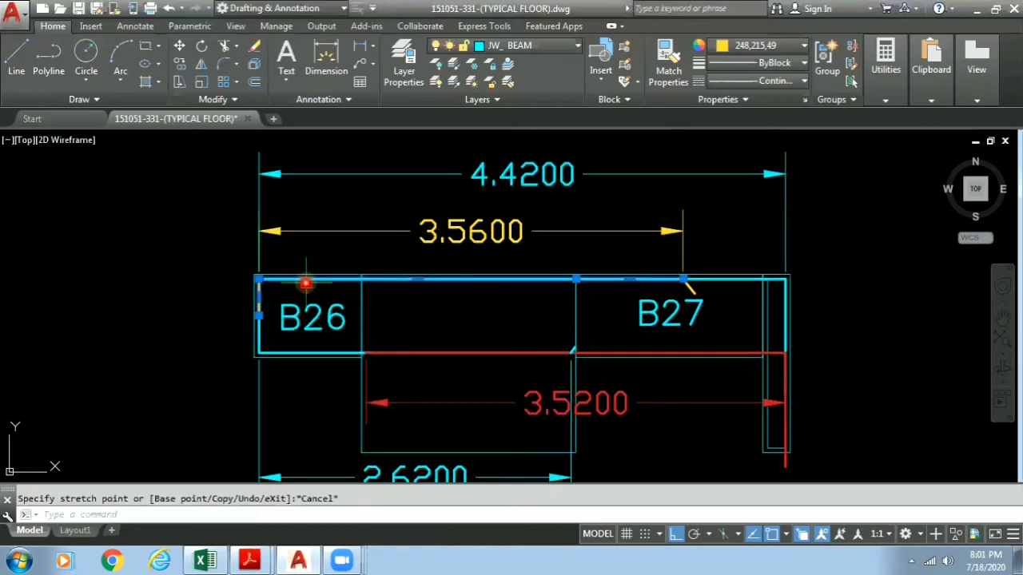
text(co)
key(Return)
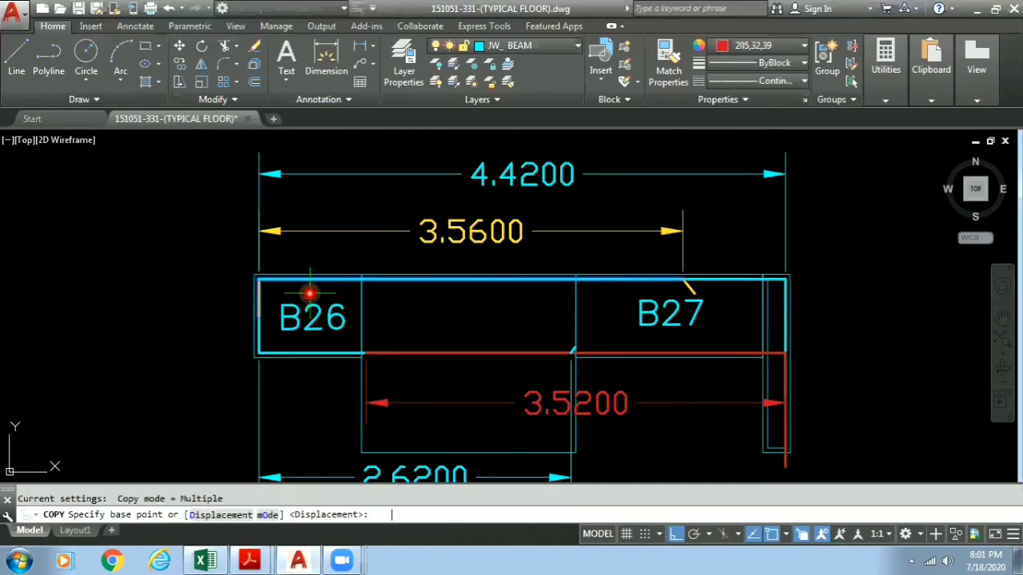
key(Escape)
- Copy the yellow B26 top bar polyline straight up, above the 4.42 dimension, using its bend corner as base point
click(261, 301)
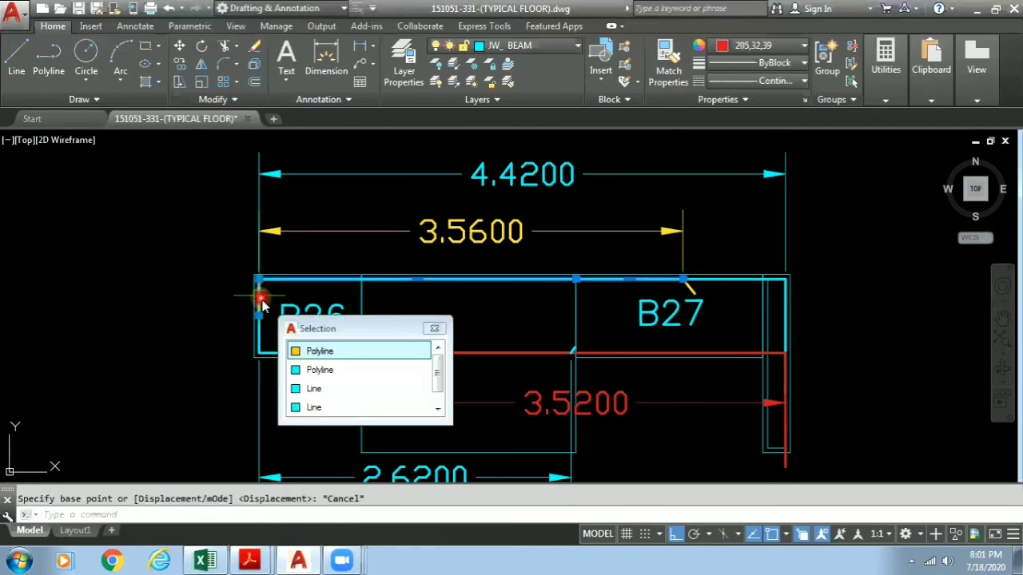
click(361, 350)
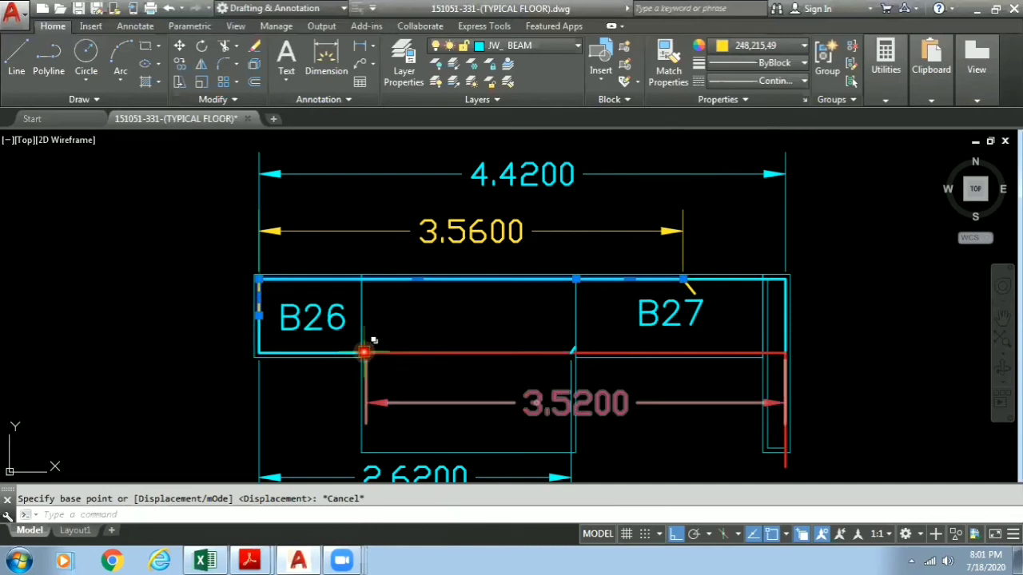
text(co)
key(Return)
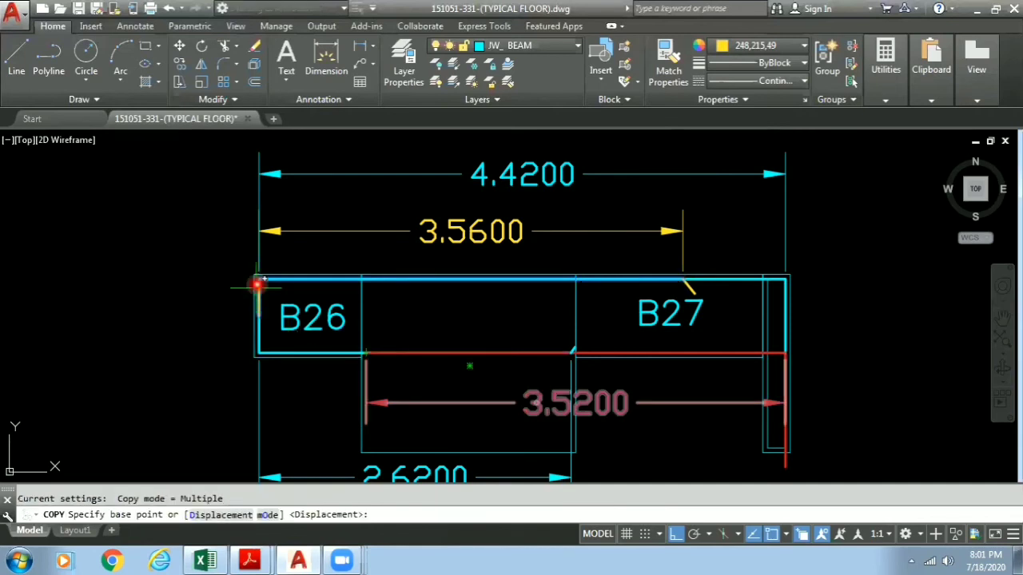
click(256, 279)
middle_drag(261, 188, 262, 271)
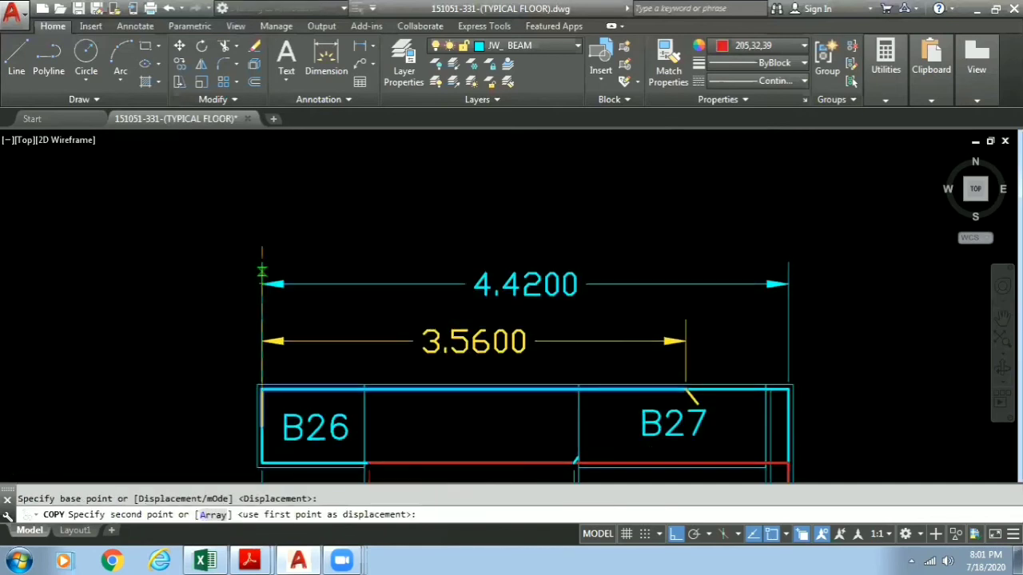
click(261, 272)
key(Escape)
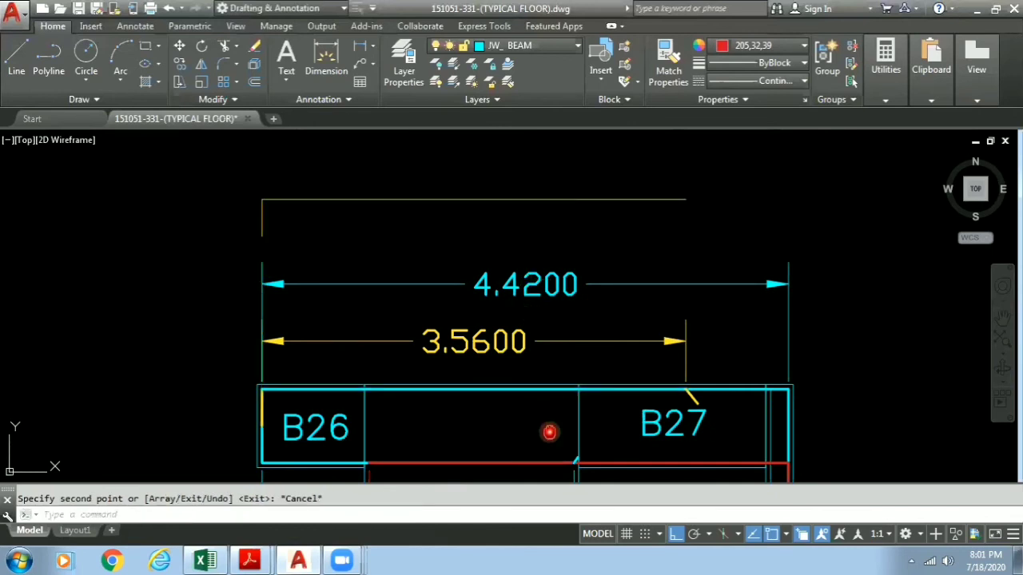
middle_drag(548, 429, 541, 377)
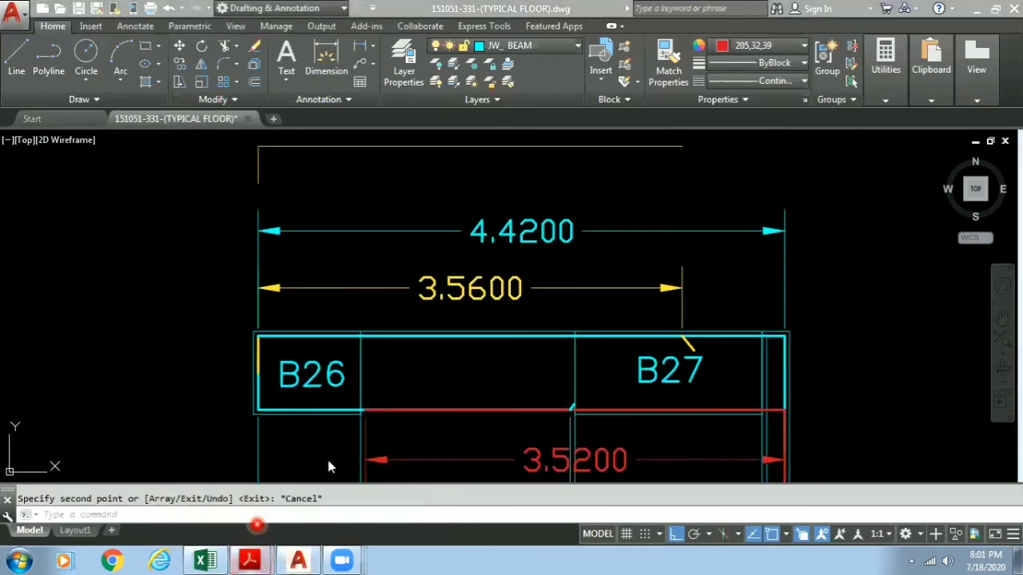
- Check DETAIL -B for B27 in 151051-334.pdf, then return to AutoCAD and examine the red B27 bottom bar polyline
scroll(567, 440, down, 1)
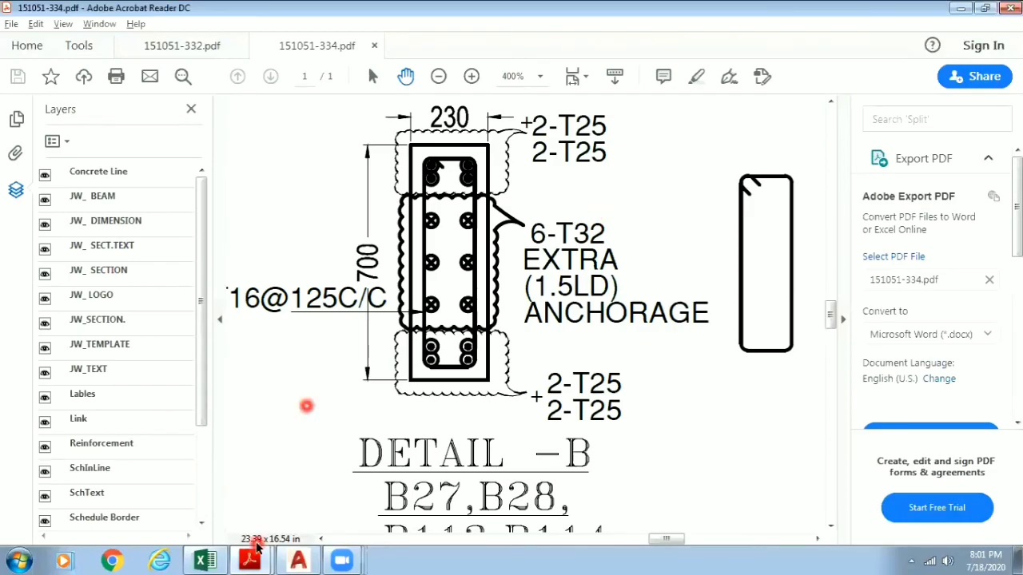
click(298, 560)
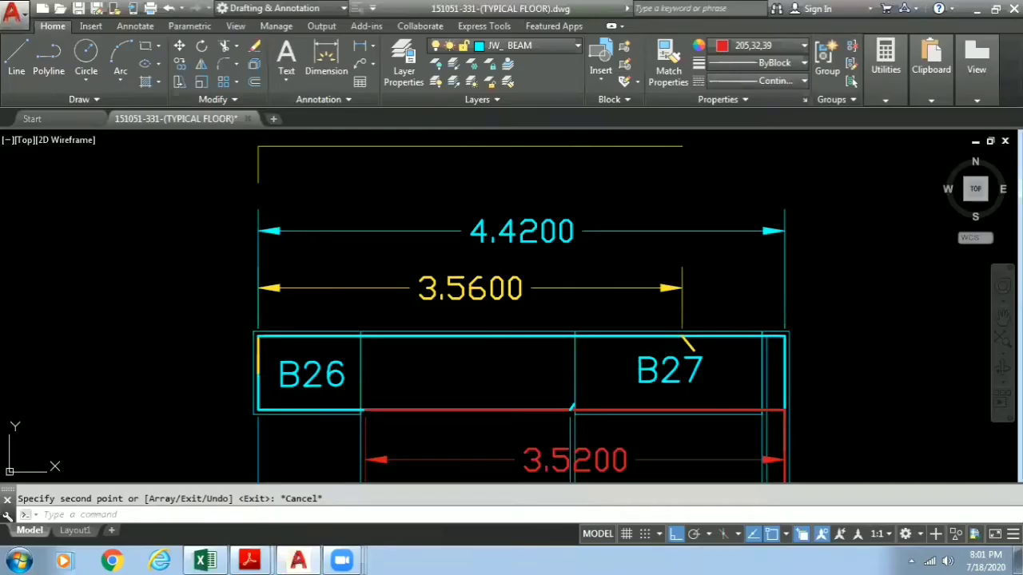
click(646, 410)
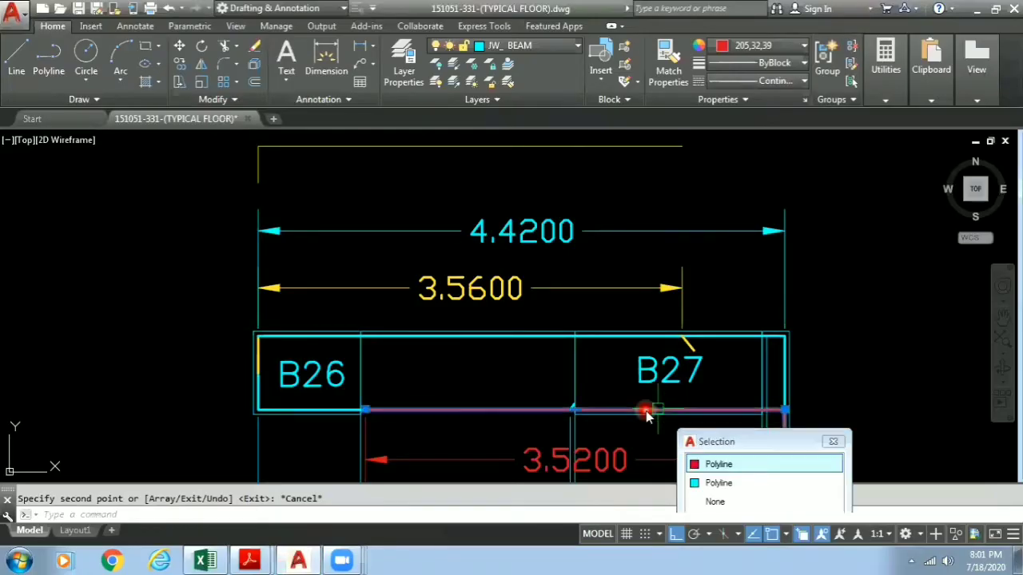
click(725, 470)
middle_drag(583, 433, 522, 263)
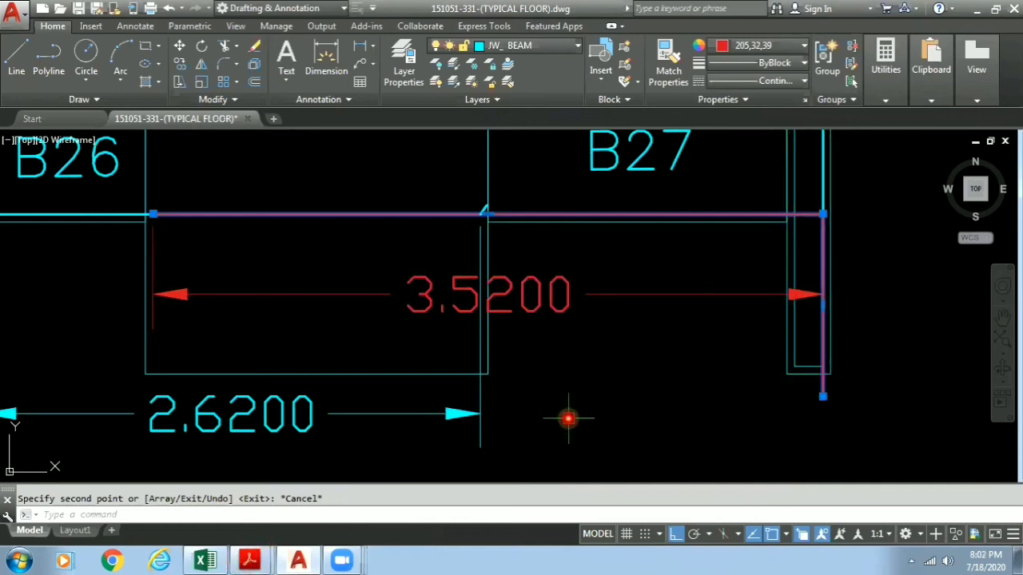
key(Escape)
middle_drag(637, 331, 557, 366)
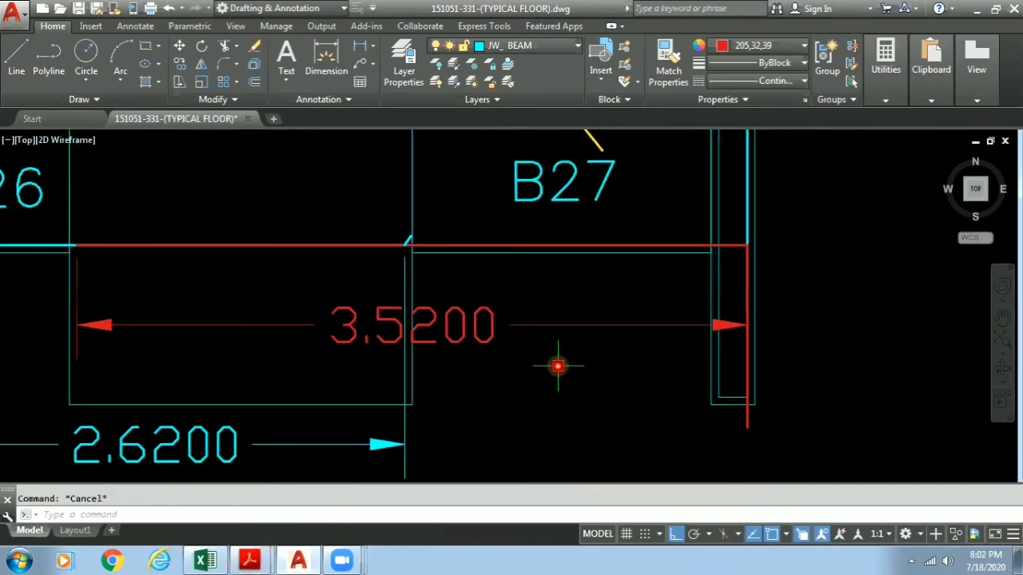
- Add a linear dimension to the vertical leg of the red B27 bottom bar, placed outside the beam's right end
text(dli)
key(Return)
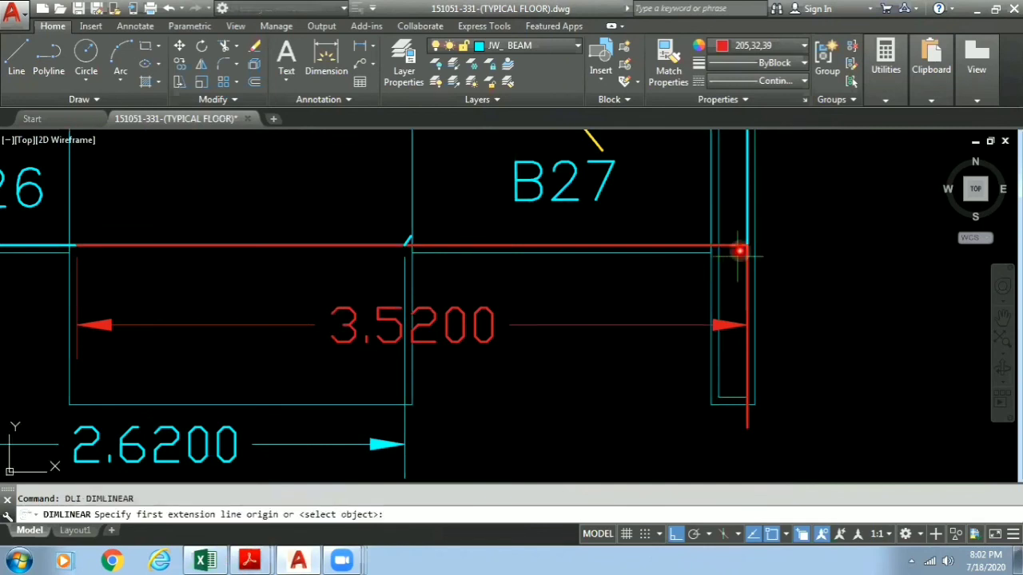
key(Return)
click(752, 414)
click(873, 336)
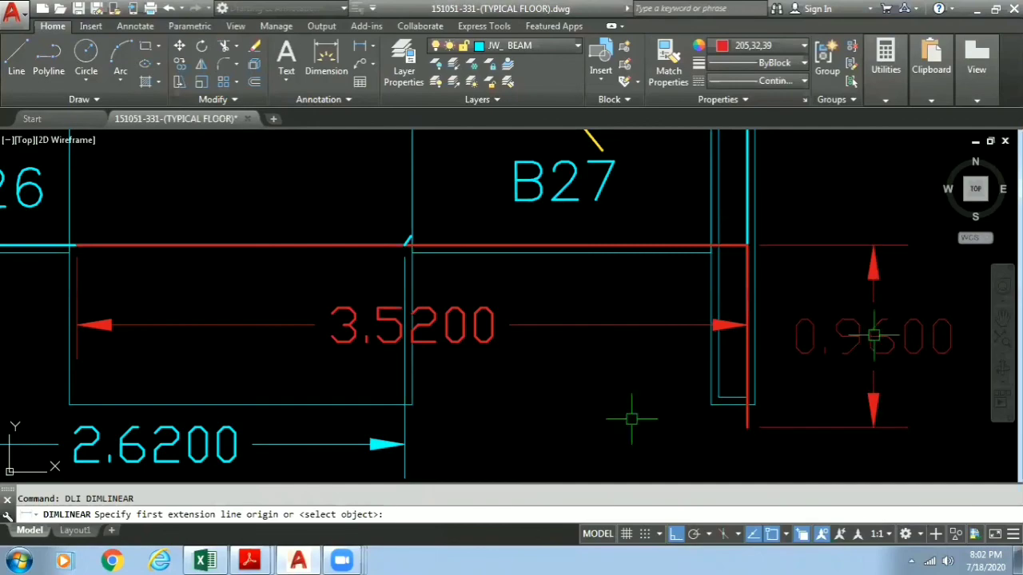
- Switch to the BBS beam workbook in Excel and inspect the a and b formulas of Main bar bottom B27 and Main bar top B27
click(209, 559)
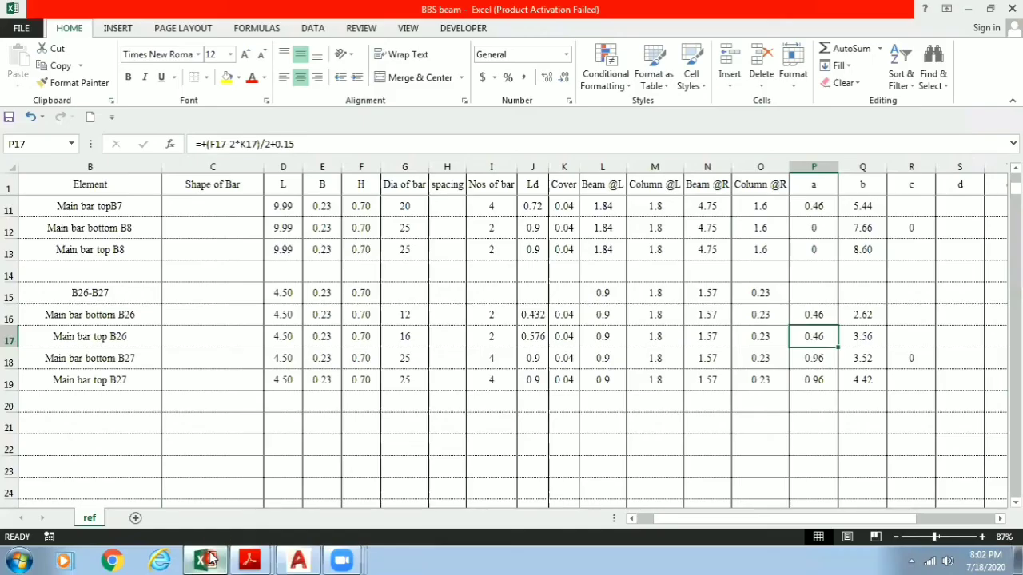
click(815, 382)
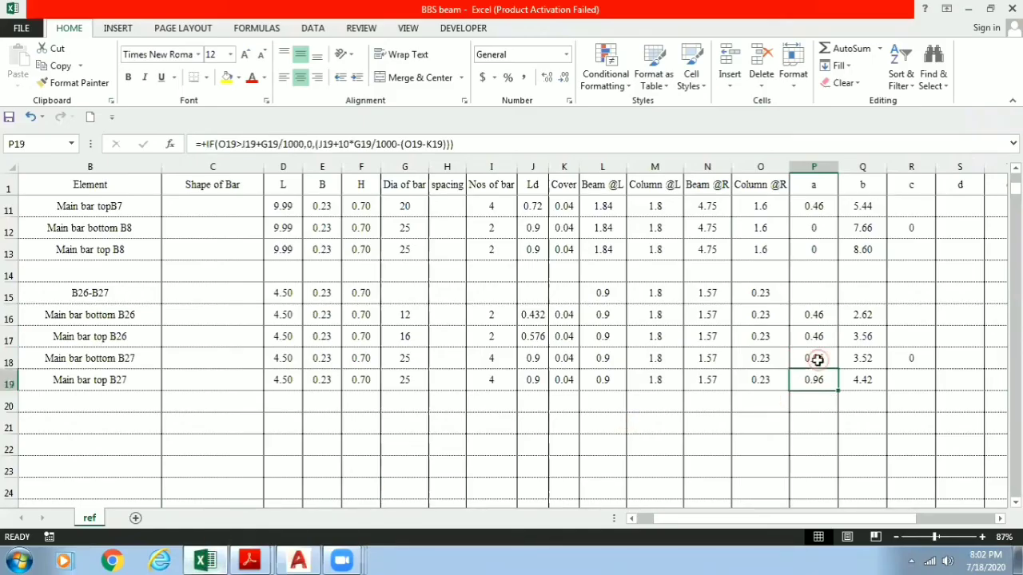
click(815, 361)
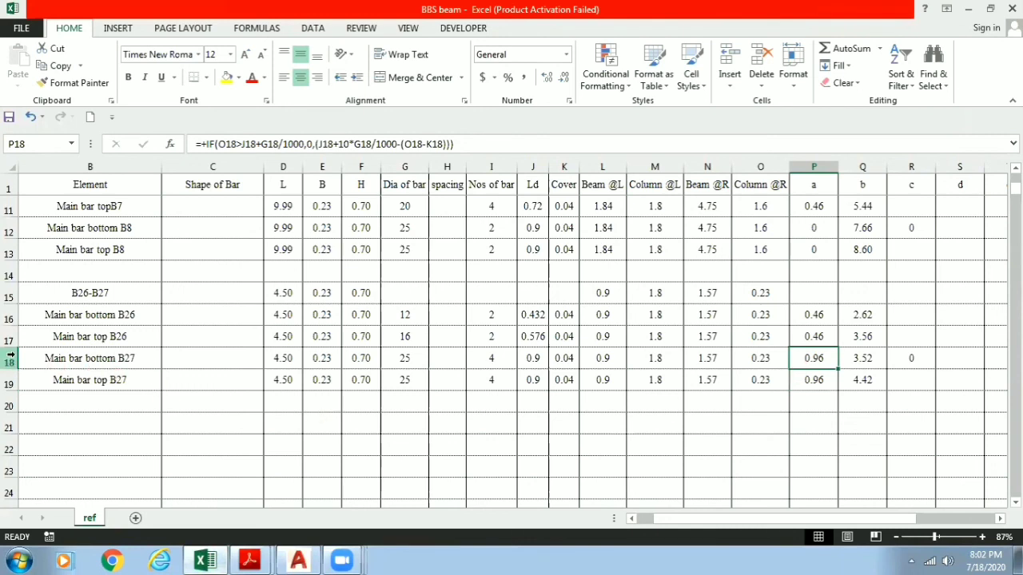
click(862, 359)
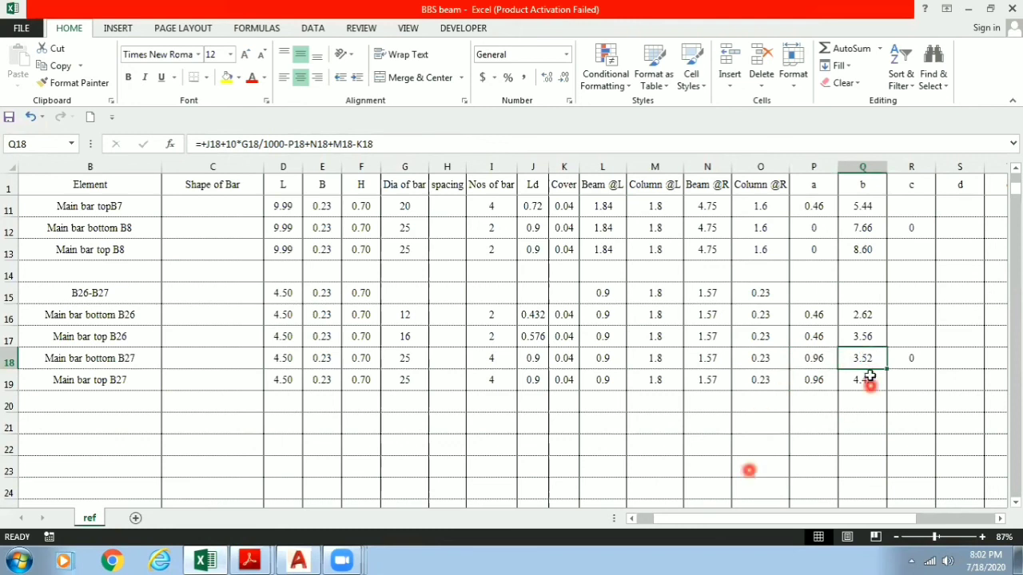
click(90, 382)
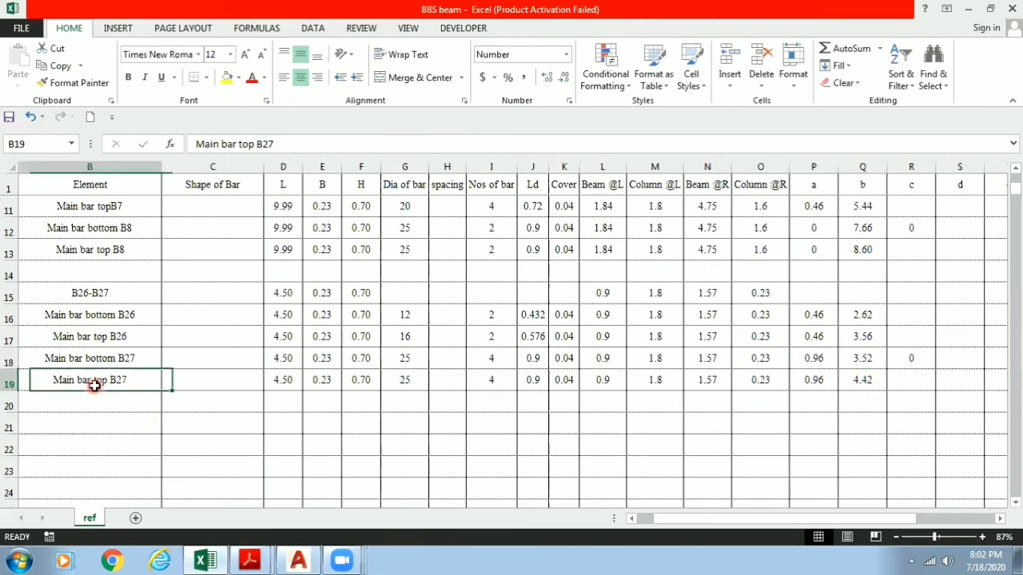
click(813, 381)
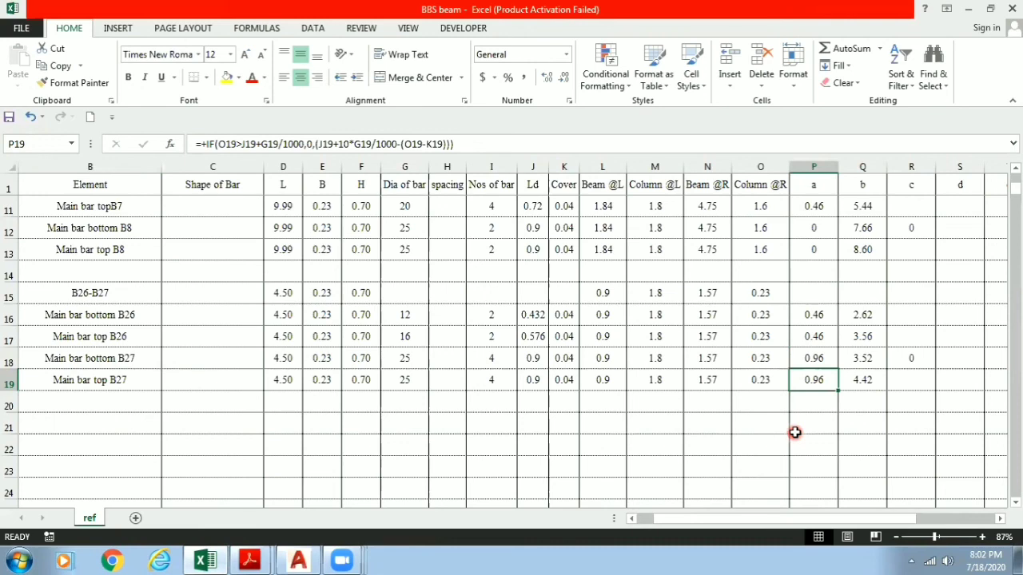
click(865, 382)
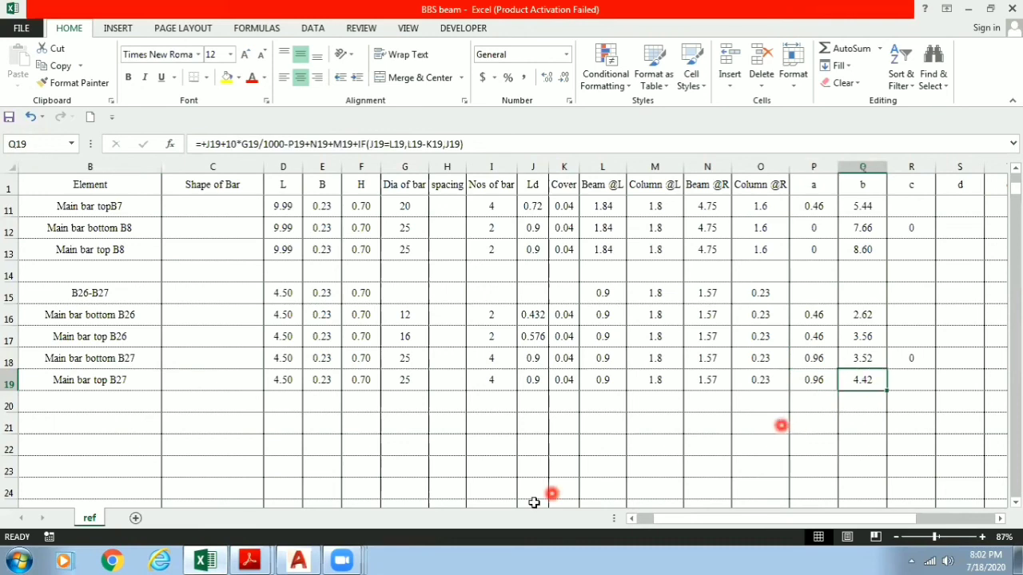
- Return to AutoCAD and examine the cyan B27 top bar polyline from its right-end bend to its left end in B26
click(298, 560)
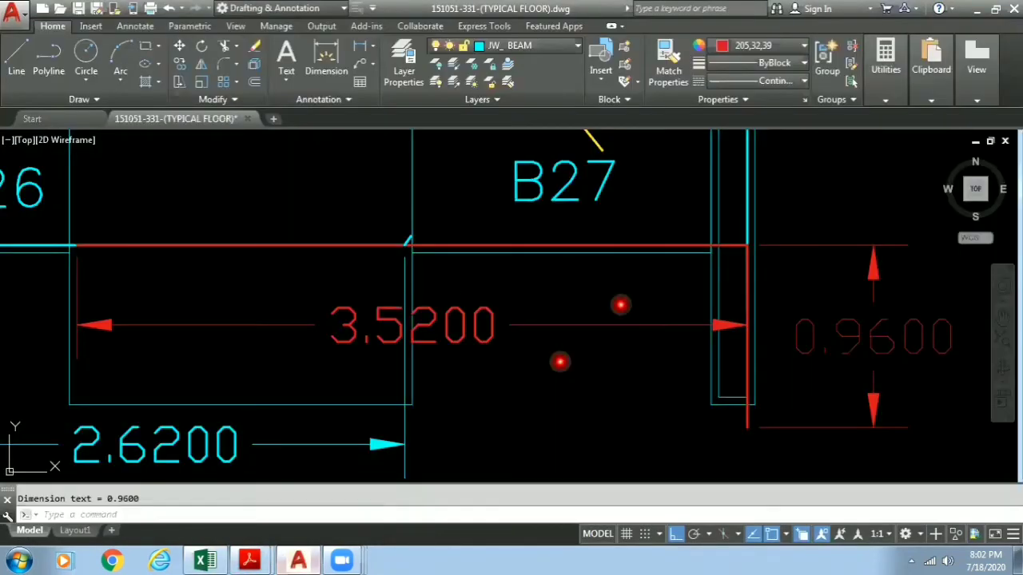
scroll(621, 304, down, 2)
middle_drag(621, 303, 634, 440)
click(609, 279)
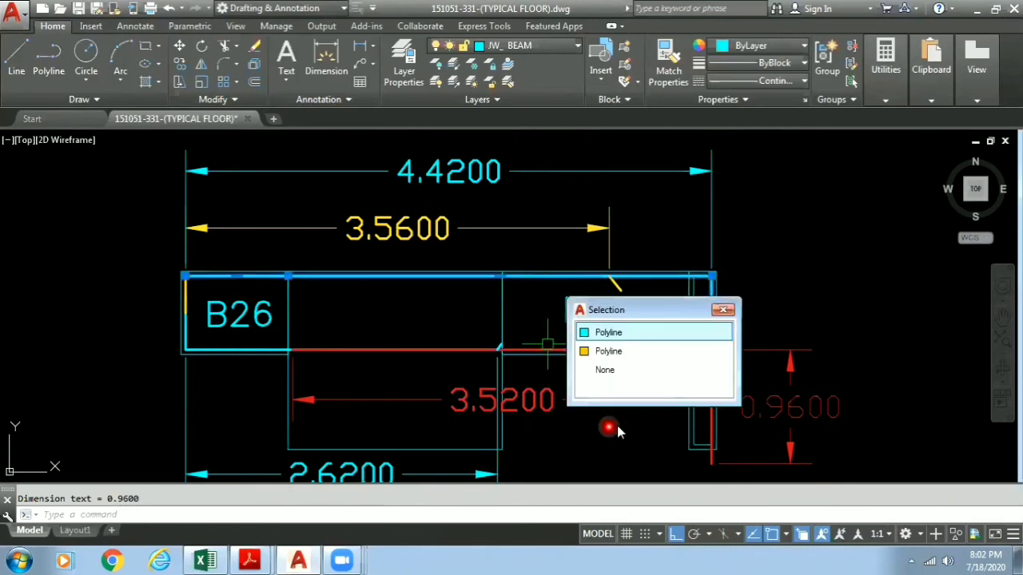
click(660, 345)
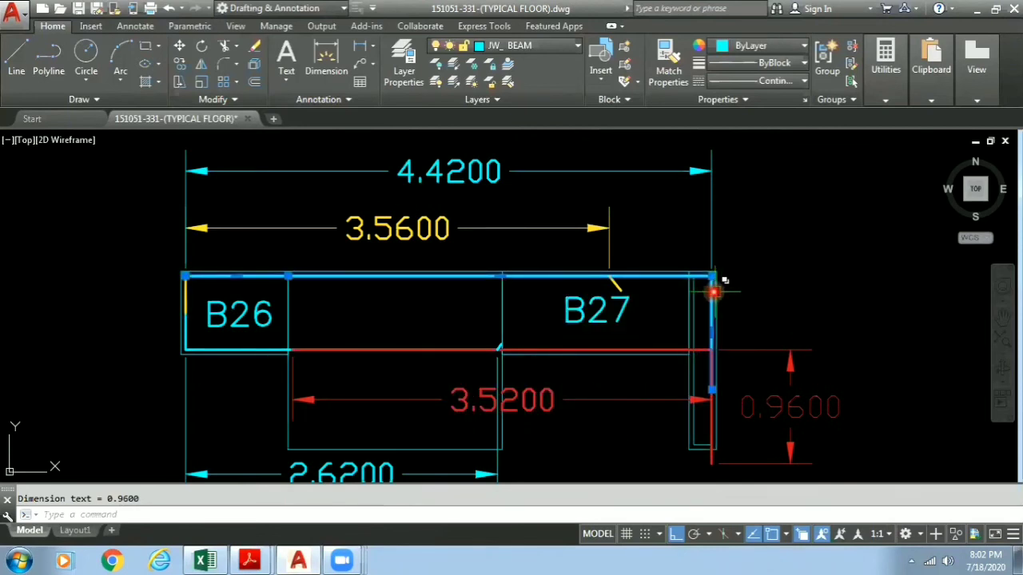
scroll(231, 324, up, 4)
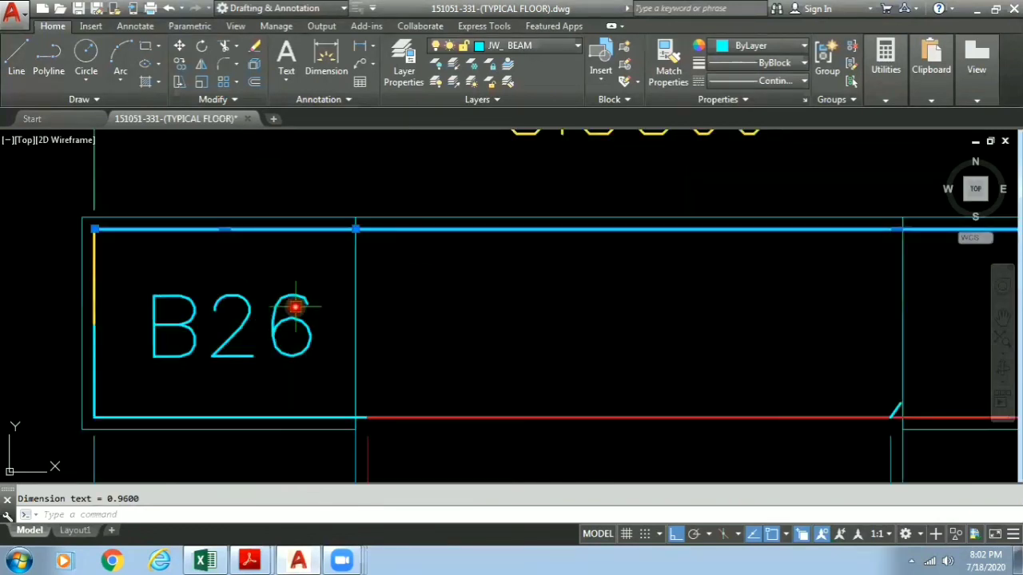
scroll(294, 307, down, 2)
key(Escape)
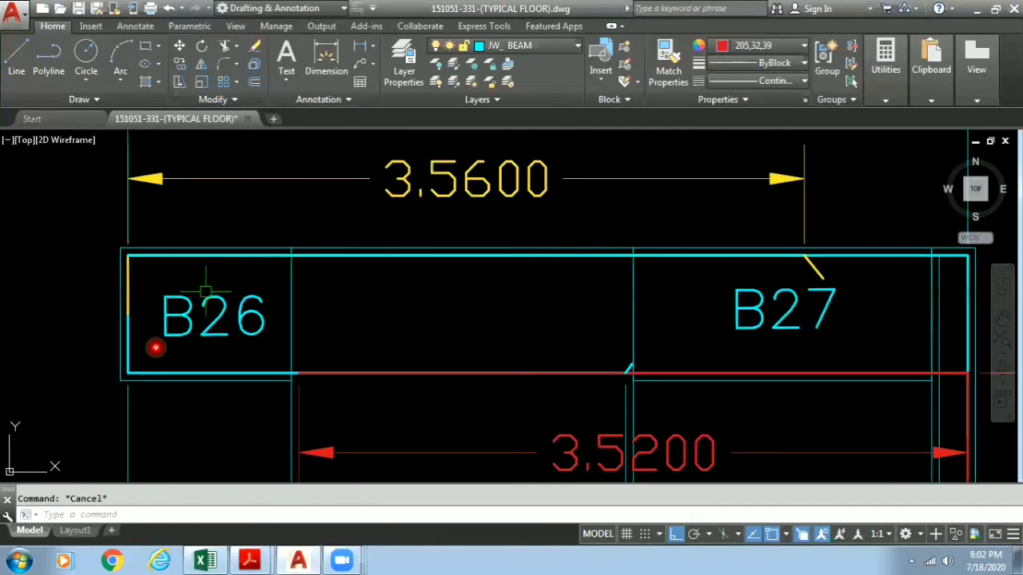
- Add a linear dimension to beam B26's outline from its outer left end to the column face, placed just above the beam
scroll(210, 455, down, 3)
scroll(190, 359, up, 3)
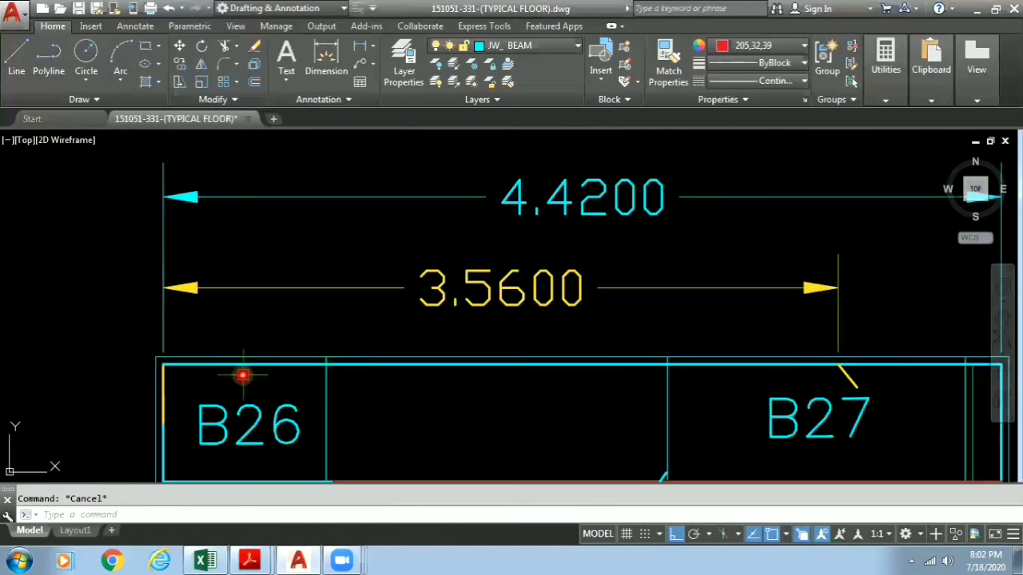
text(DLI)
key(Return)
click(155, 356)
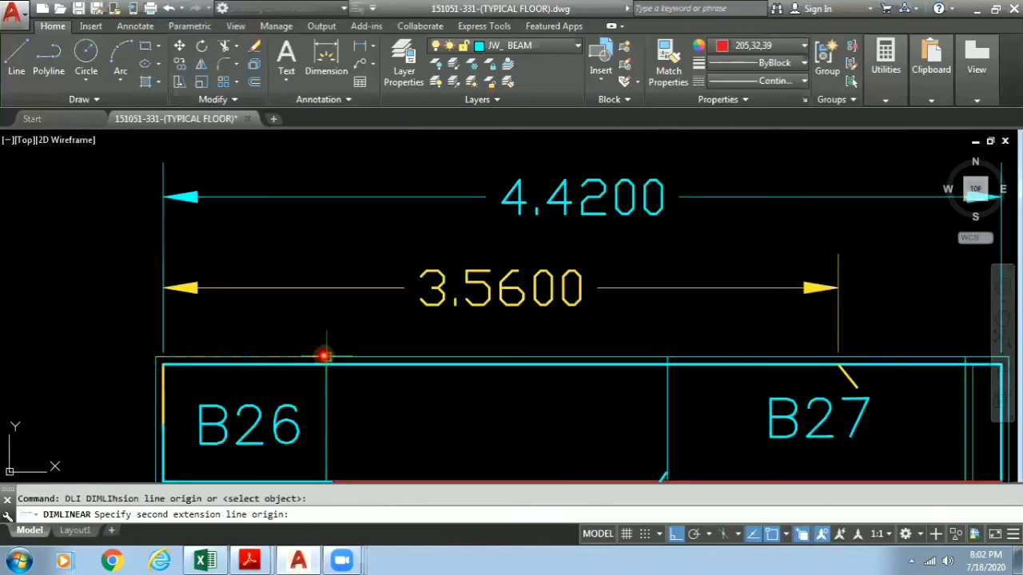
click(324, 356)
click(289, 332)
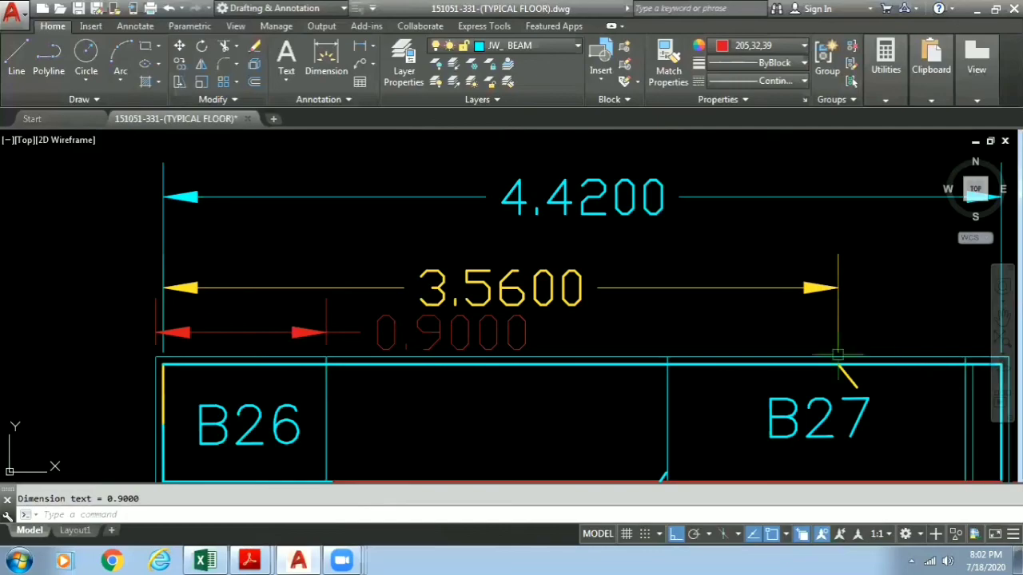
- Switch to the BBS beam workbook in Excel and inspect the b formulas of Main bar top B26 and Main bar bottom B26
click(210, 559)
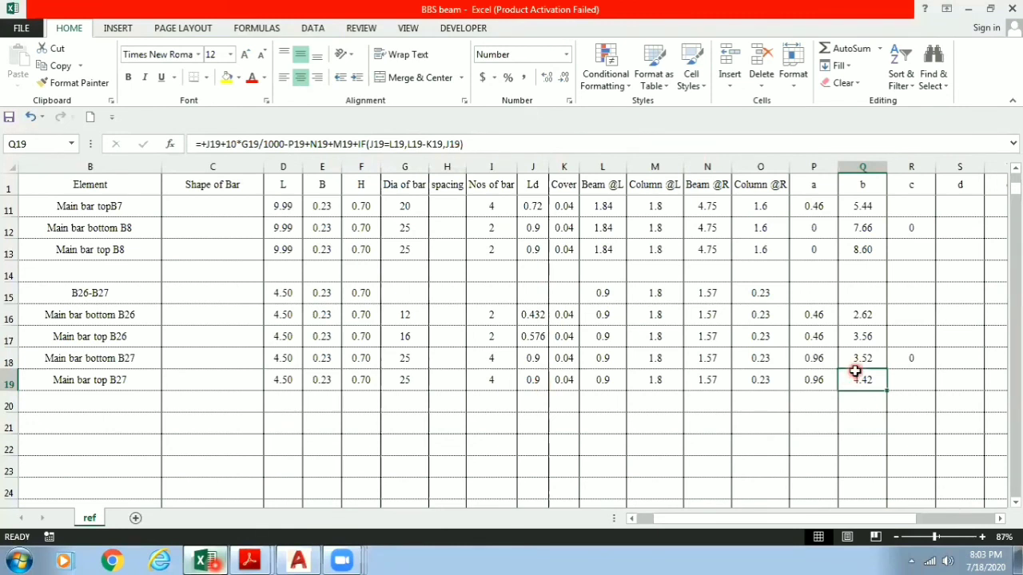
click(865, 338)
click(867, 319)
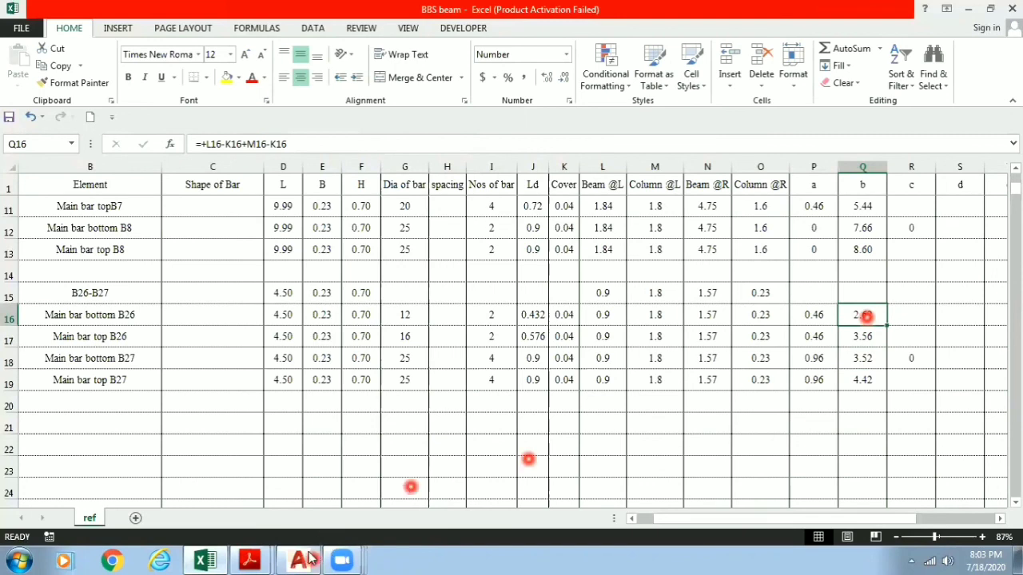
- Return to AutoCAD and review the whole dimensioned B26-B27 beam elevation with its top and bottom bars
click(307, 558)
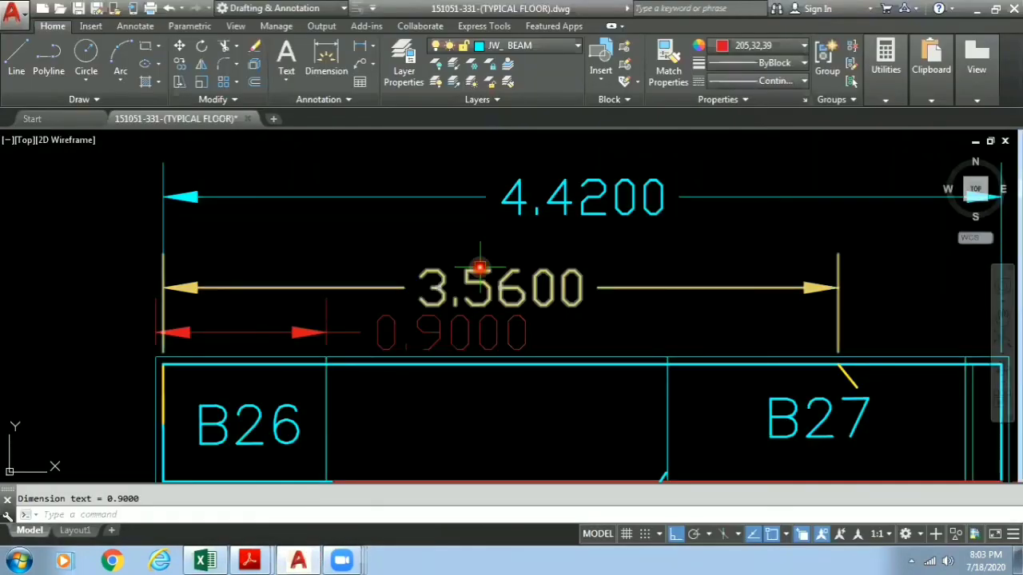
scroll(476, 311, down, 2)
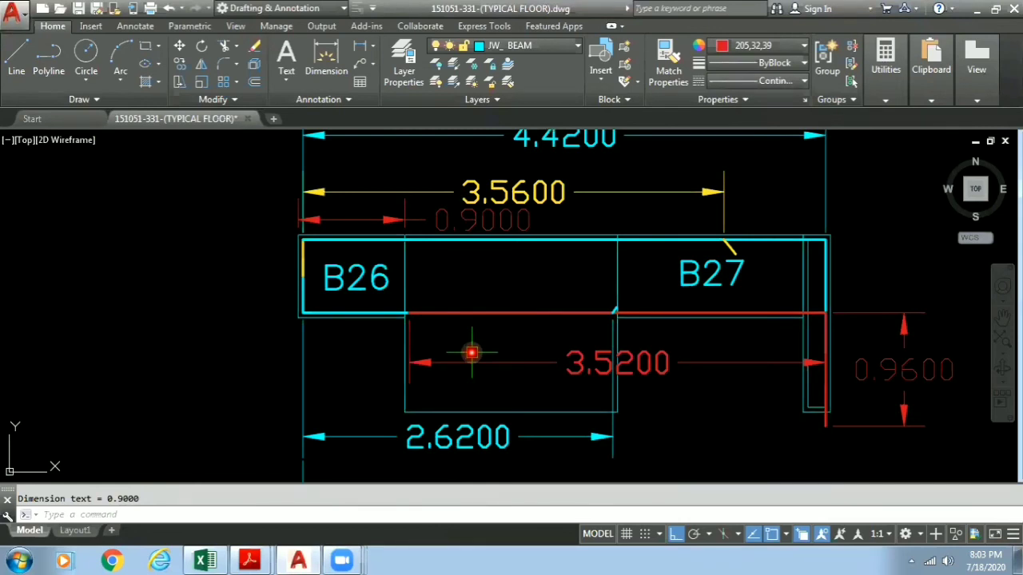
scroll(471, 353, down, 4)
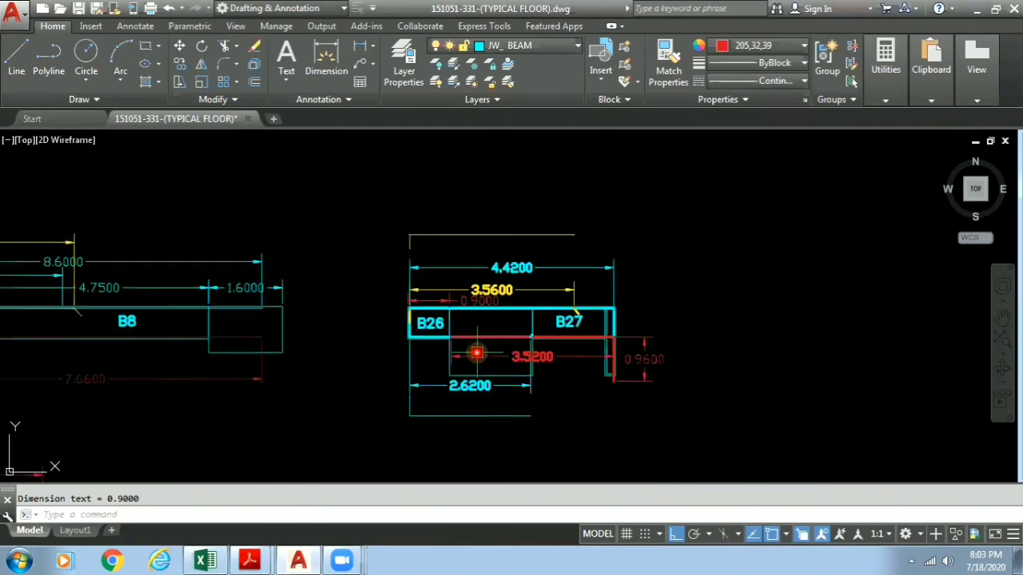